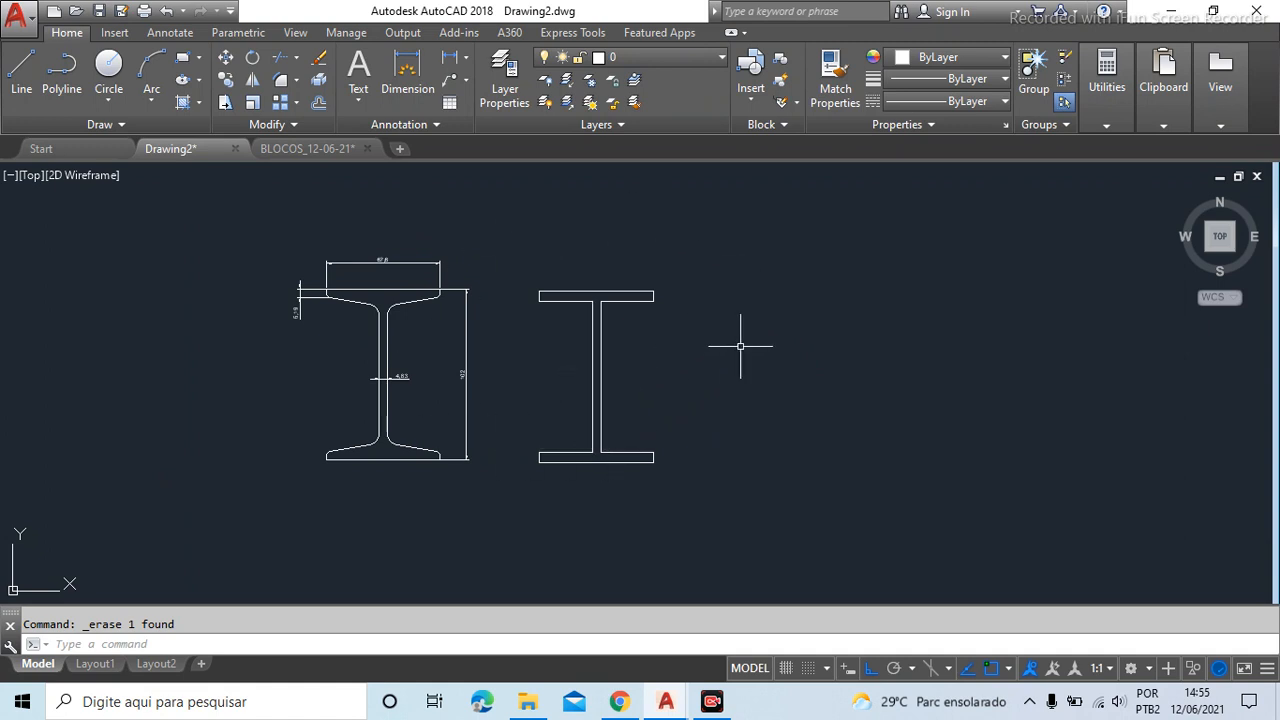
# Erase the tapered-flange I-profile together with all its dimensions, leaving the straight-flange I-profile
pyautogui.click(523, 218)
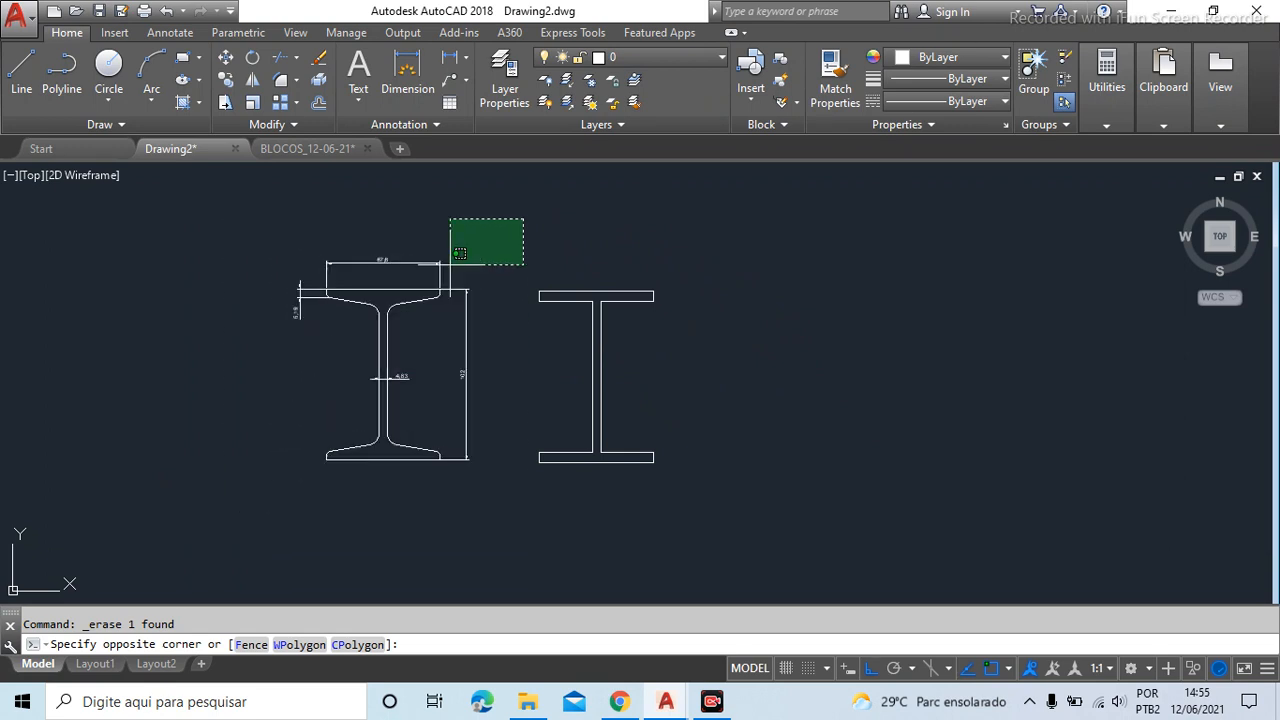
pyautogui.click(459, 253)
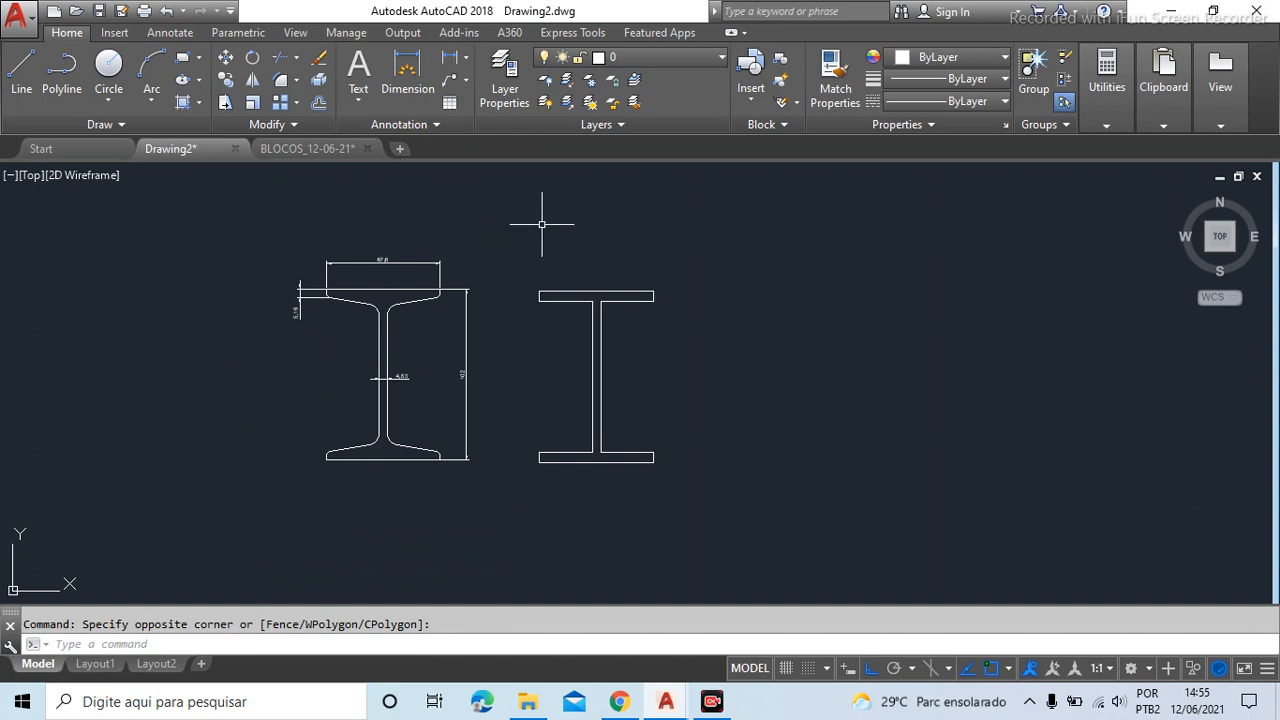
pyautogui.click(318, 60)
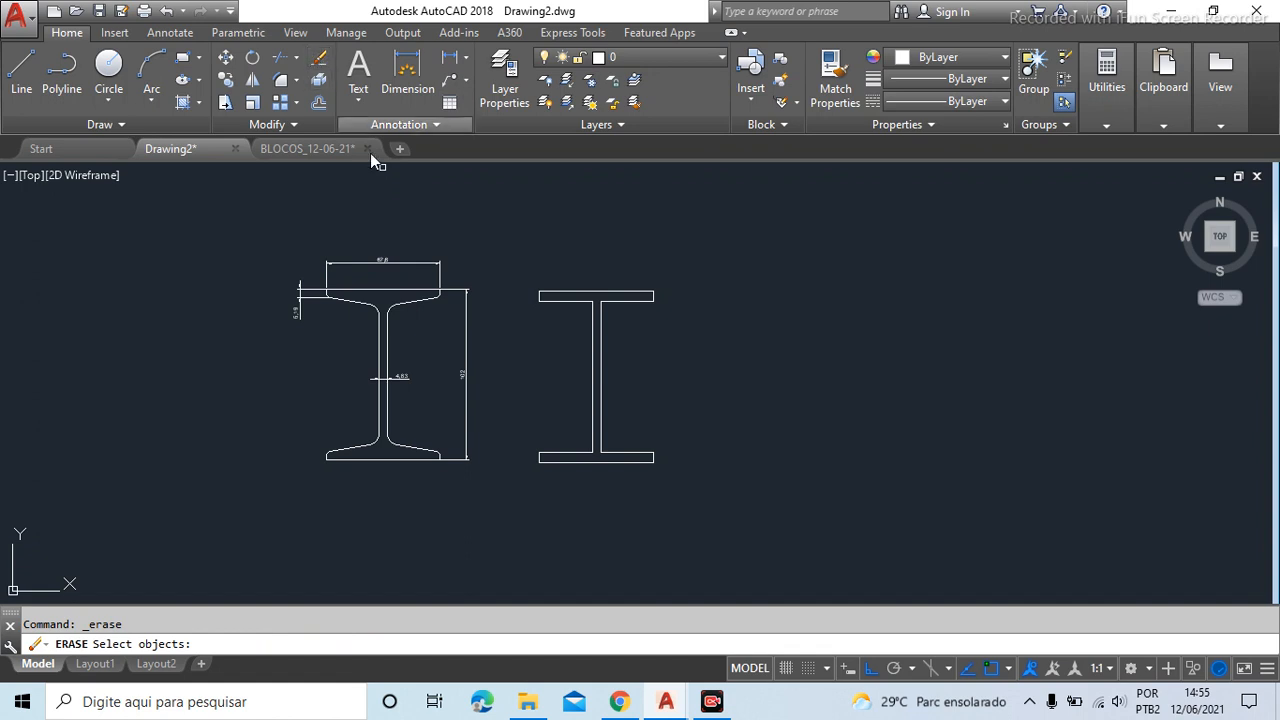
pyautogui.click(501, 218)
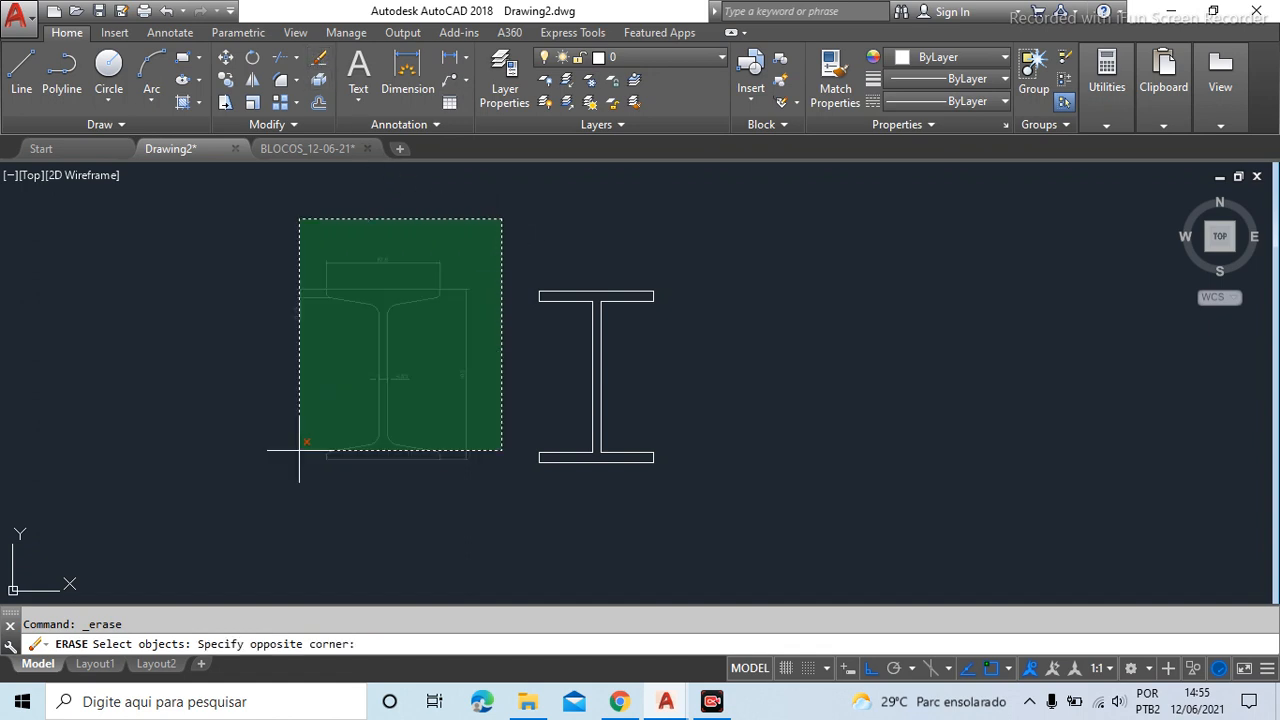
pyautogui.click(197, 529)
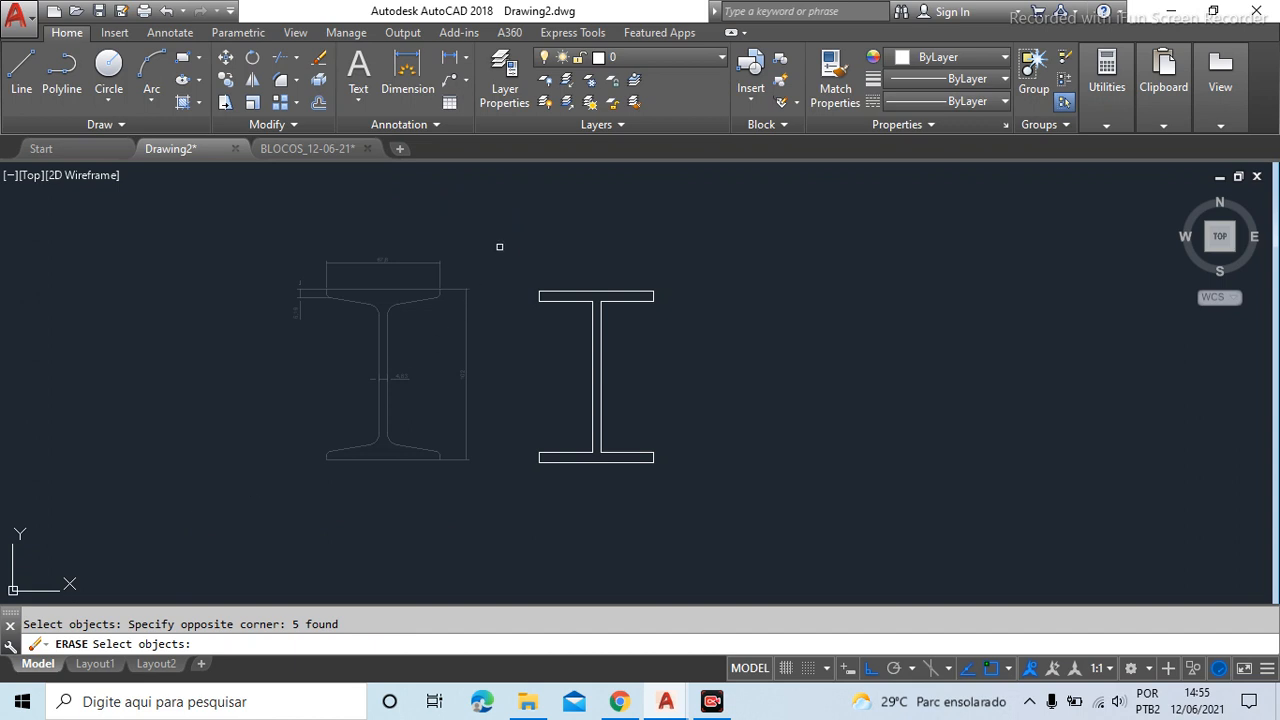
pyautogui.press('Return')
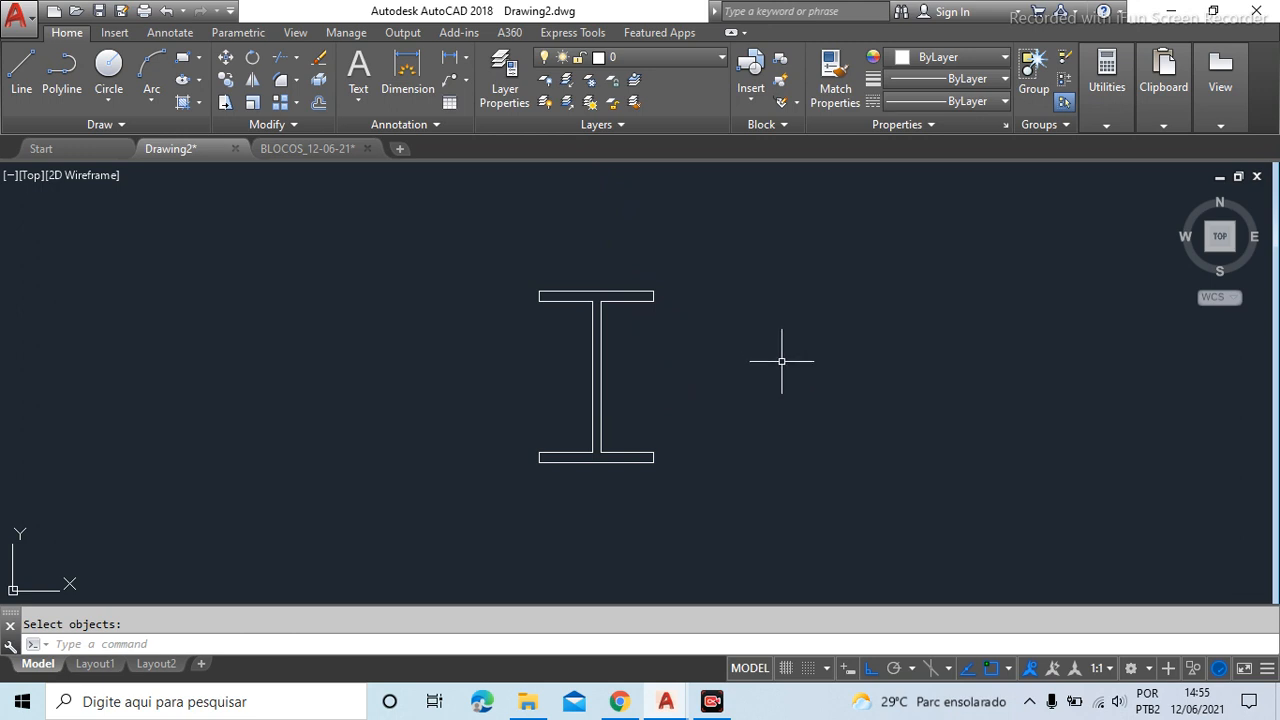
# Select individual web and flange edges of the remaining I-profile to examine whether its outline consists of separate lines
pyautogui.moveTo(714, 371); pyautogui.dragTo(634, 343, button='middle')
pyautogui.scroll(2, 510, 312)
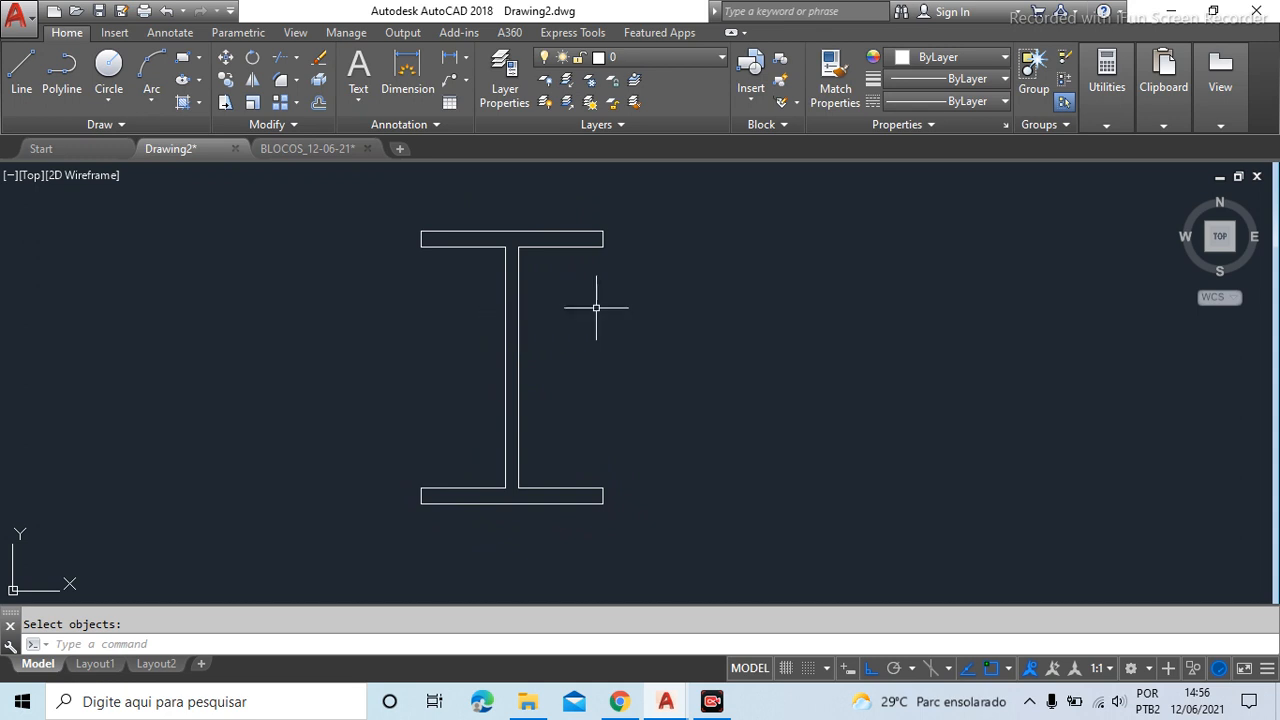
pyautogui.click(505, 322)
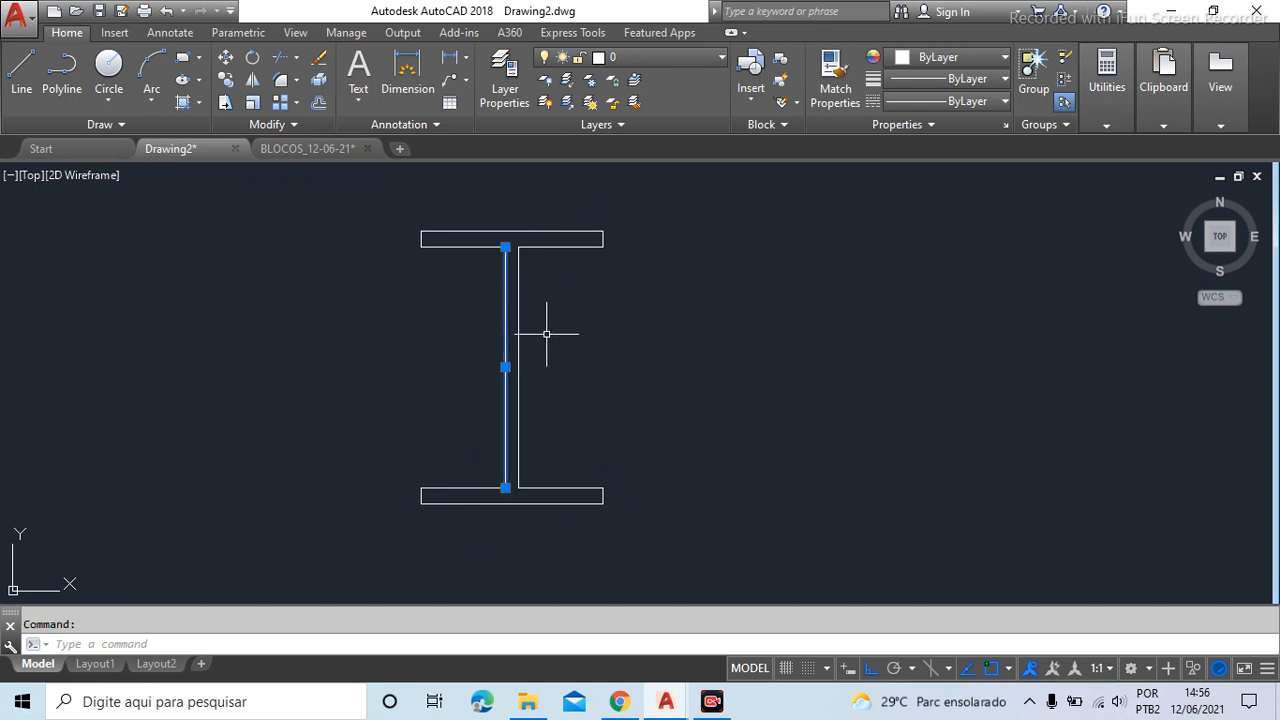
pyautogui.press('Escape')
pyautogui.click(463, 246)
pyautogui.press('Escape')
pyautogui.press('Escape')
pyautogui.click(477, 231)
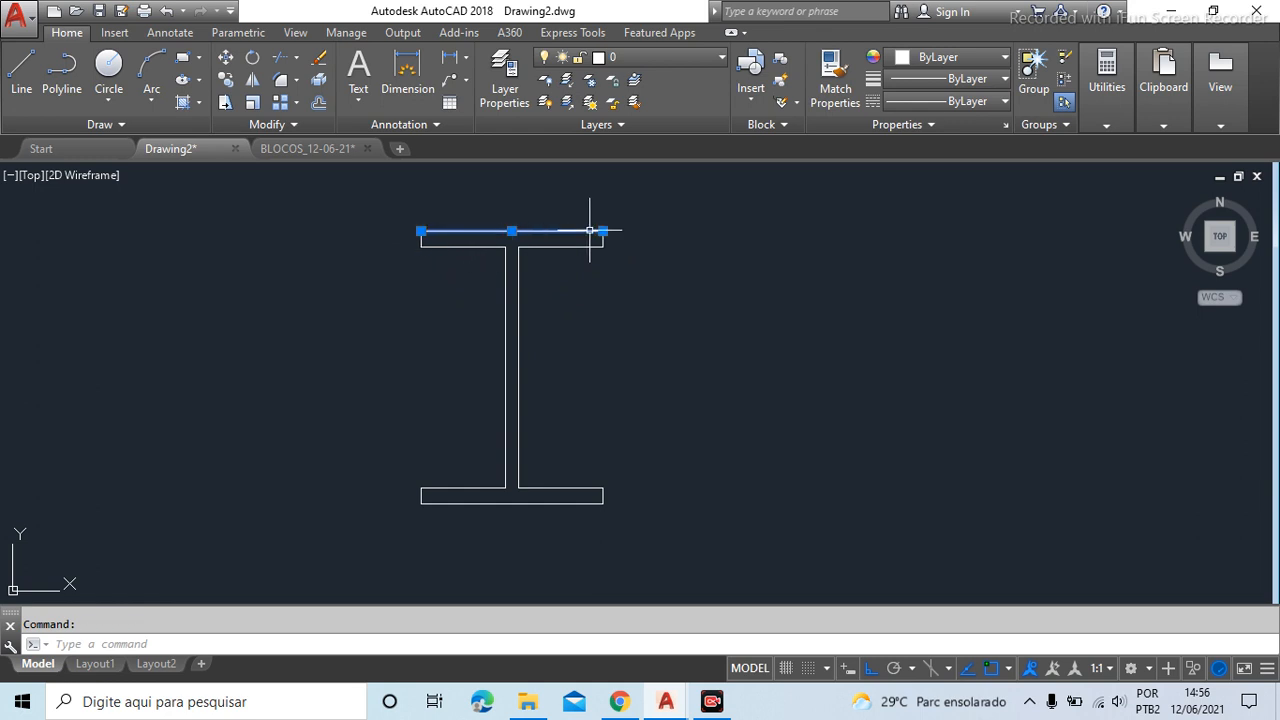
pyautogui.press('Escape')
pyautogui.click(583, 246)
pyautogui.press('Escape')
pyautogui.click(519, 291)
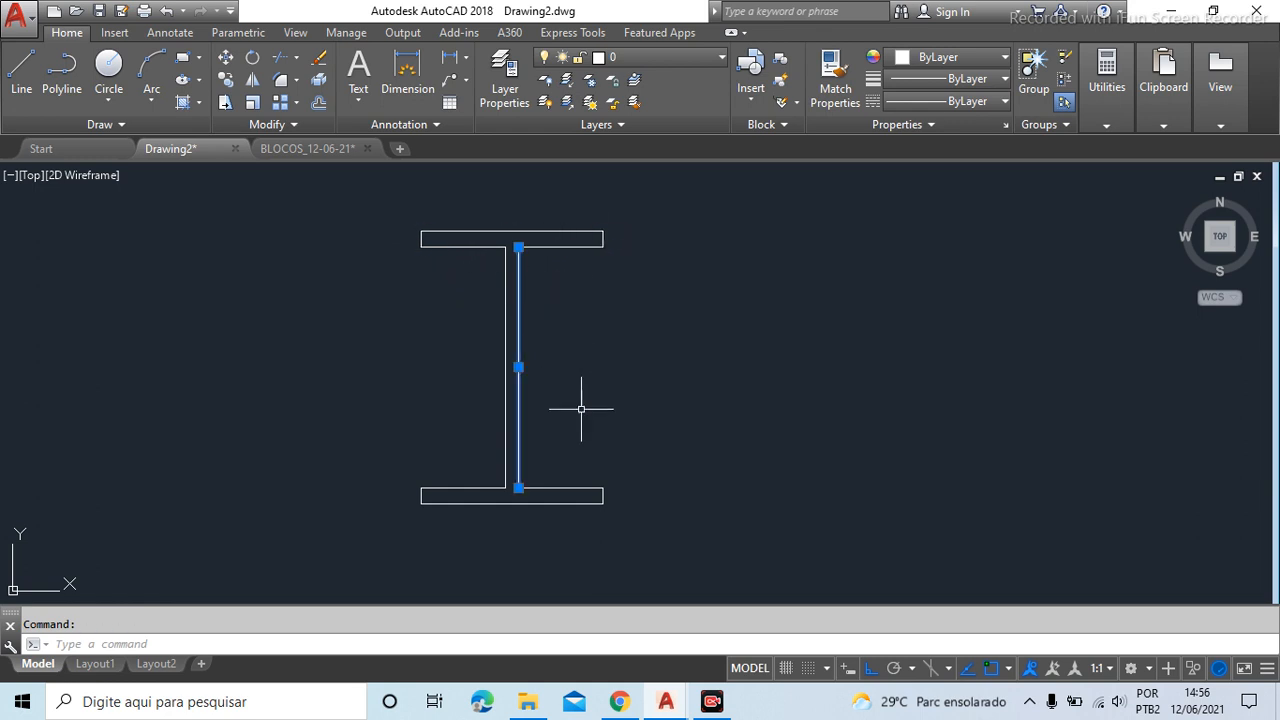
pyautogui.scroll(4, 549, 500)
pyautogui.press('Escape')
pyautogui.click(597, 425)
pyautogui.click(529, 480)
pyautogui.press('Escape')
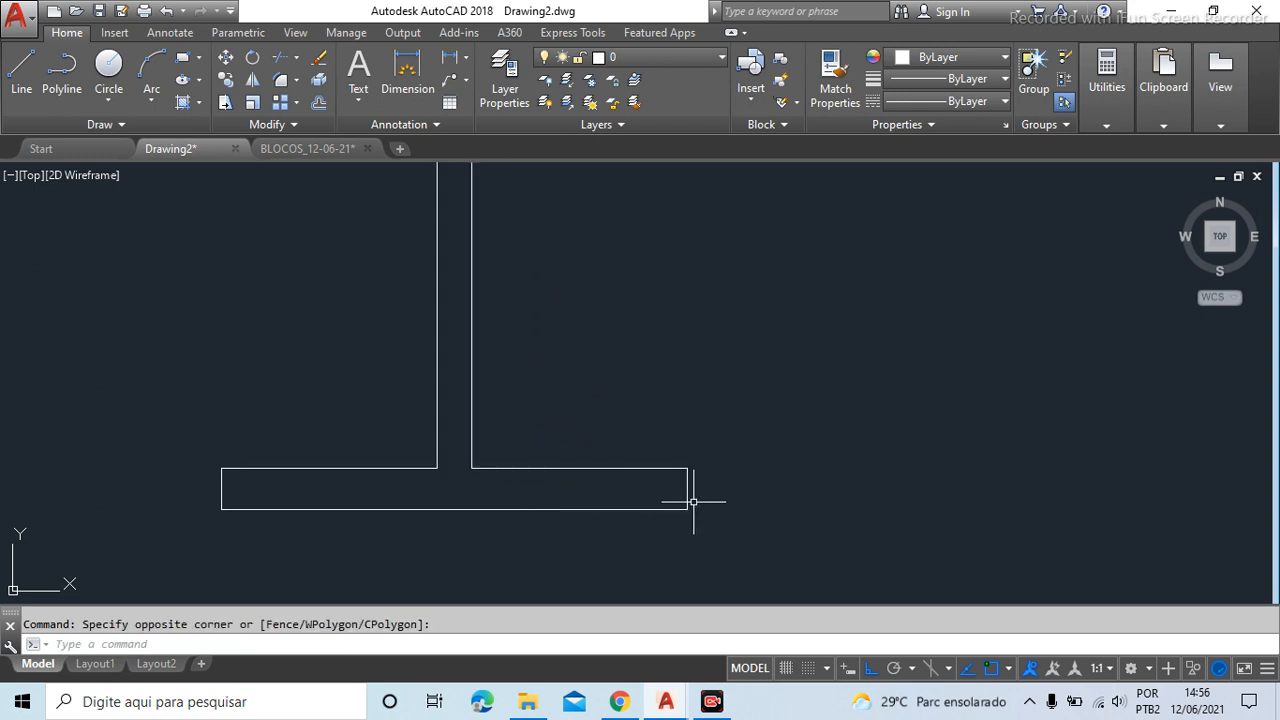
pyautogui.click(689, 491)
pyautogui.scroll(-4, 560, 495)
pyautogui.press('Escape')
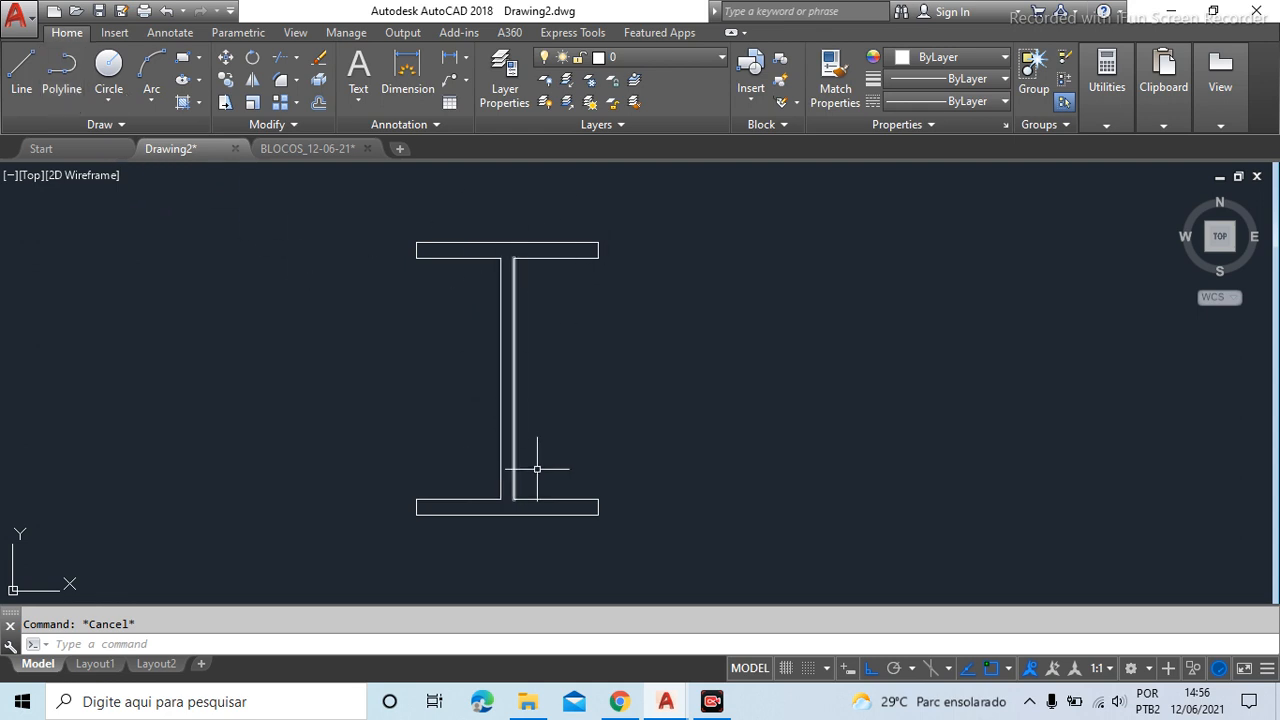
# Start a polyline at the top flange's upper-left corner and trace its upper edge, right end and right underside to the web
pyautogui.click(66, 76)
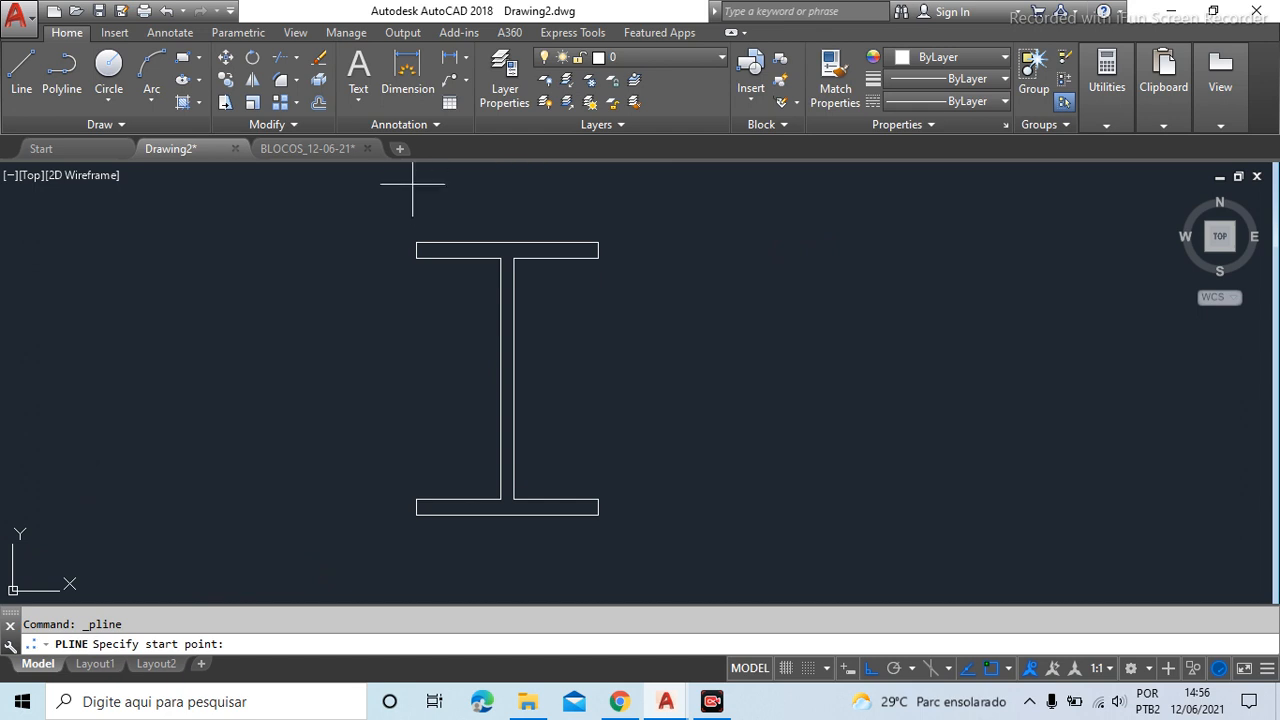
pyautogui.click(416, 242)
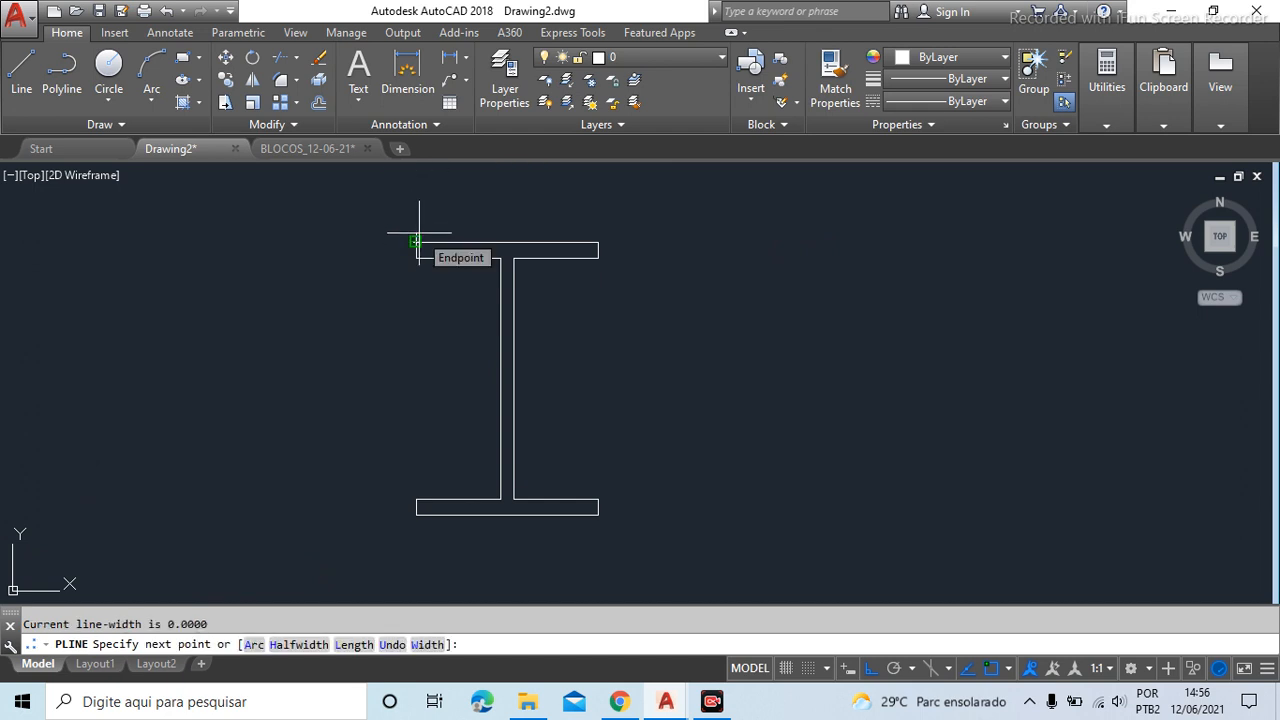
pyautogui.click(597, 242)
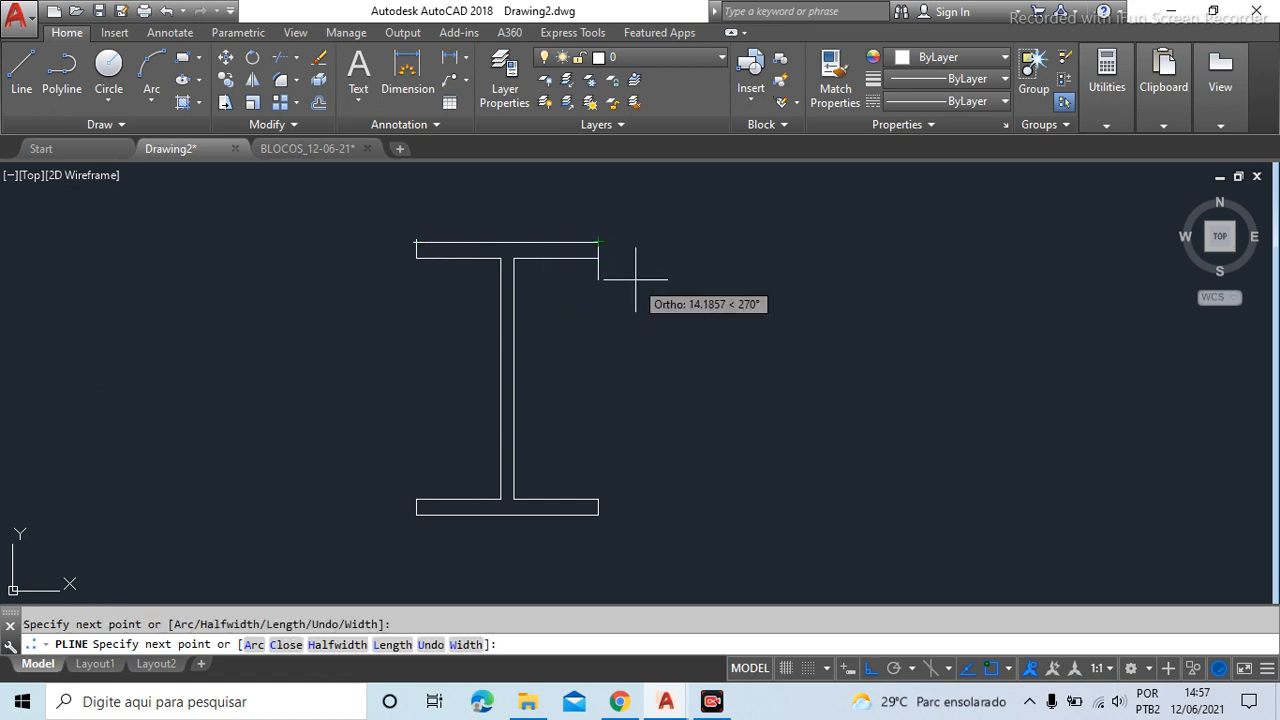
pyautogui.scroll(4, 635, 280)
pyautogui.click(545, 228)
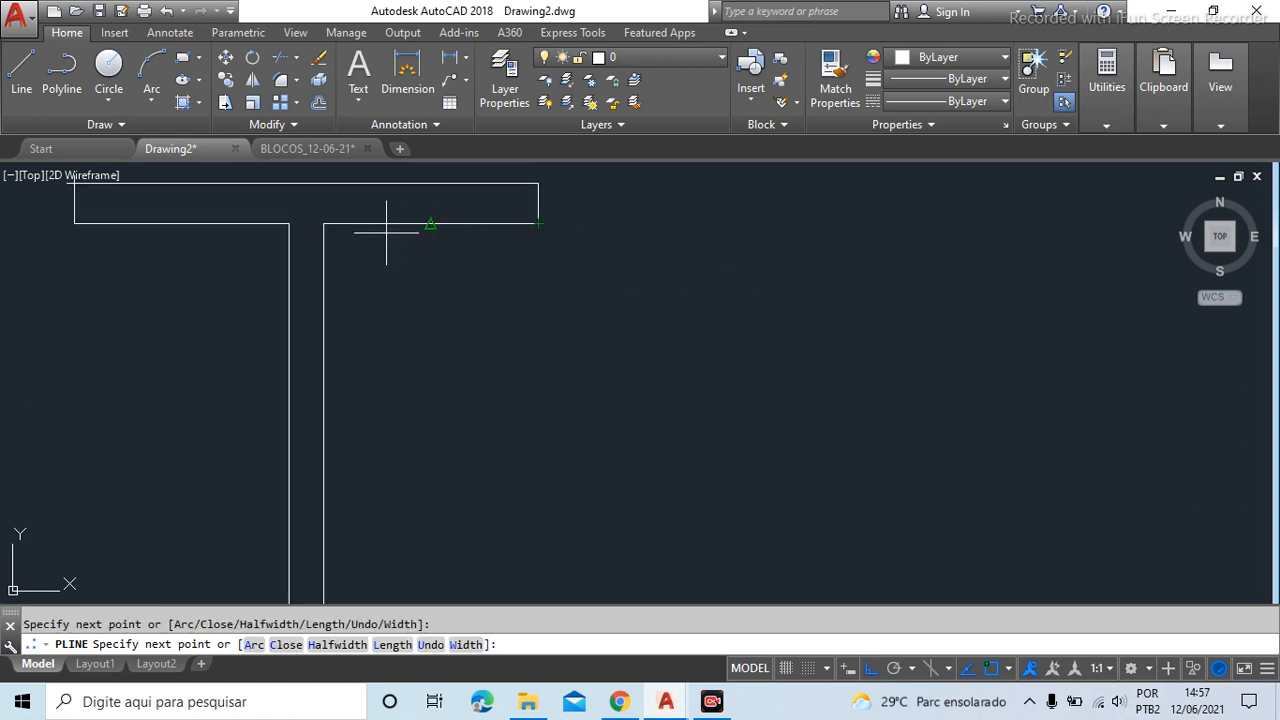
pyautogui.click(322, 224)
pyautogui.scroll(-4, 505, 245)
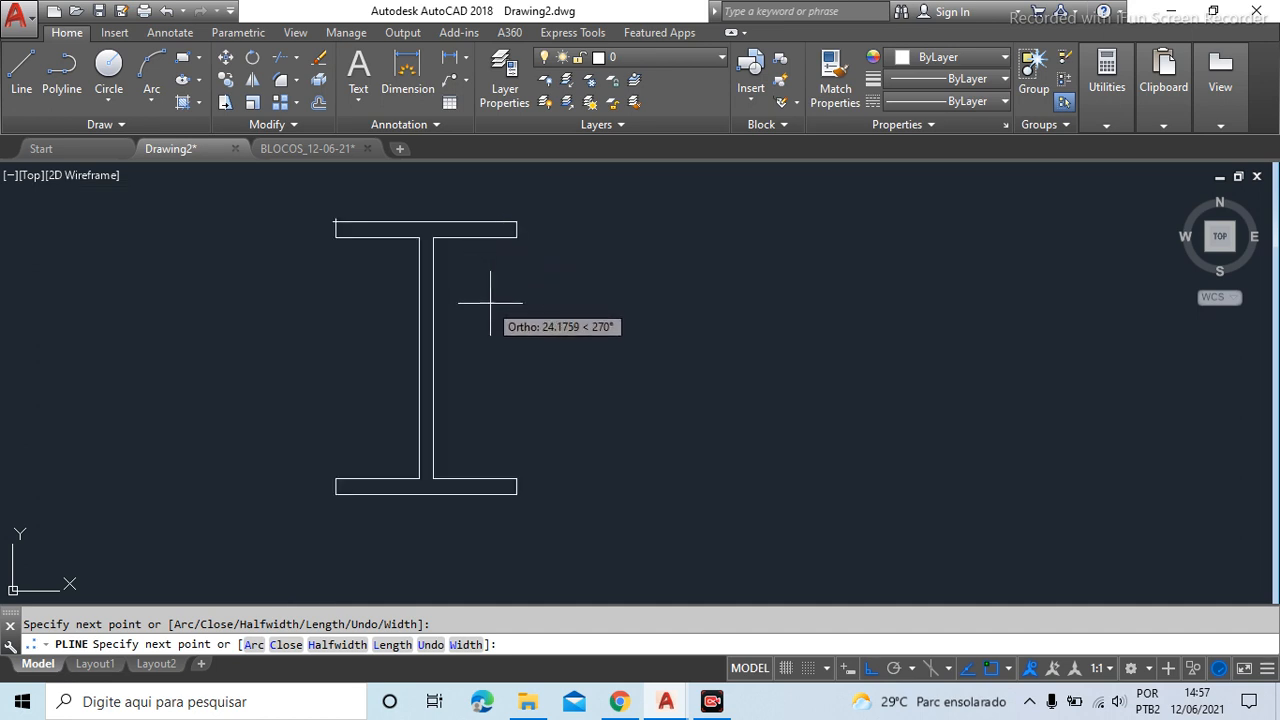
# Continue the polyline down the web's right side, around the bottom flange, up the web's left side and around the top flange back to the start point
pyautogui.click(433, 477)
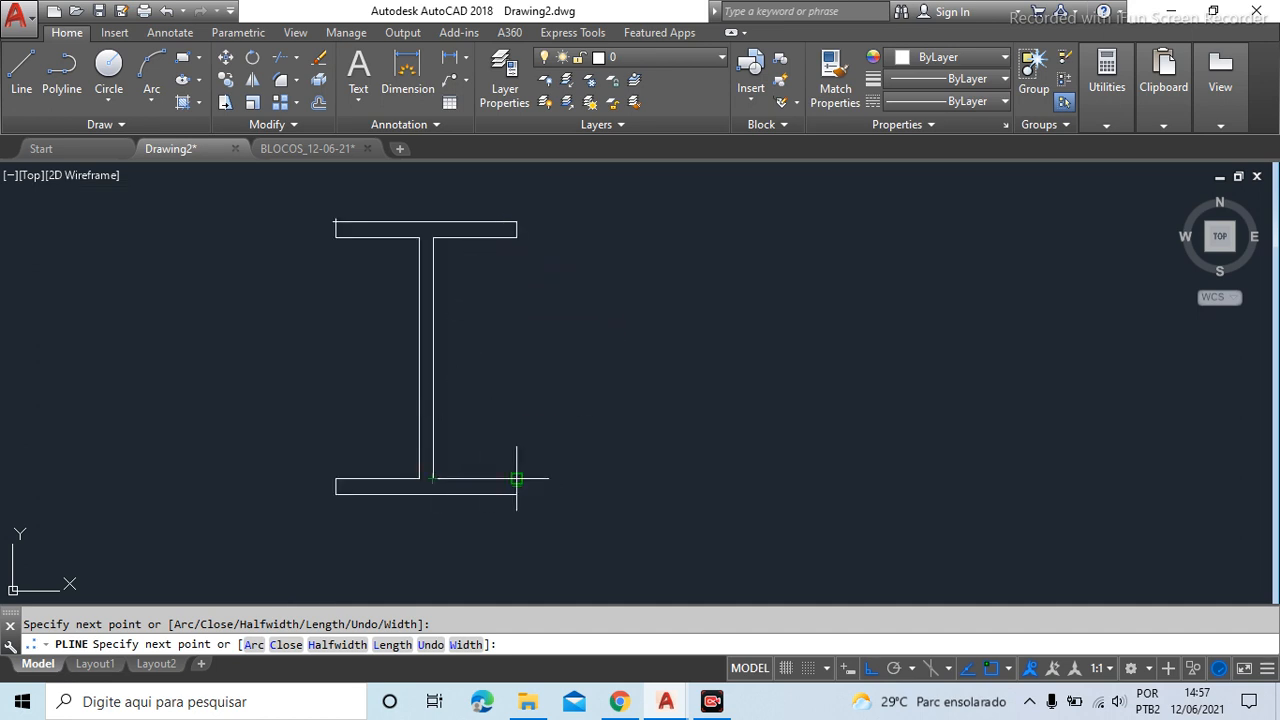
pyautogui.click(516, 478)
pyautogui.click(517, 493)
pyautogui.click(335, 493)
pyautogui.click(335, 478)
pyautogui.click(418, 478)
pyautogui.click(419, 237)
pyautogui.scroll(5, 335, 237)
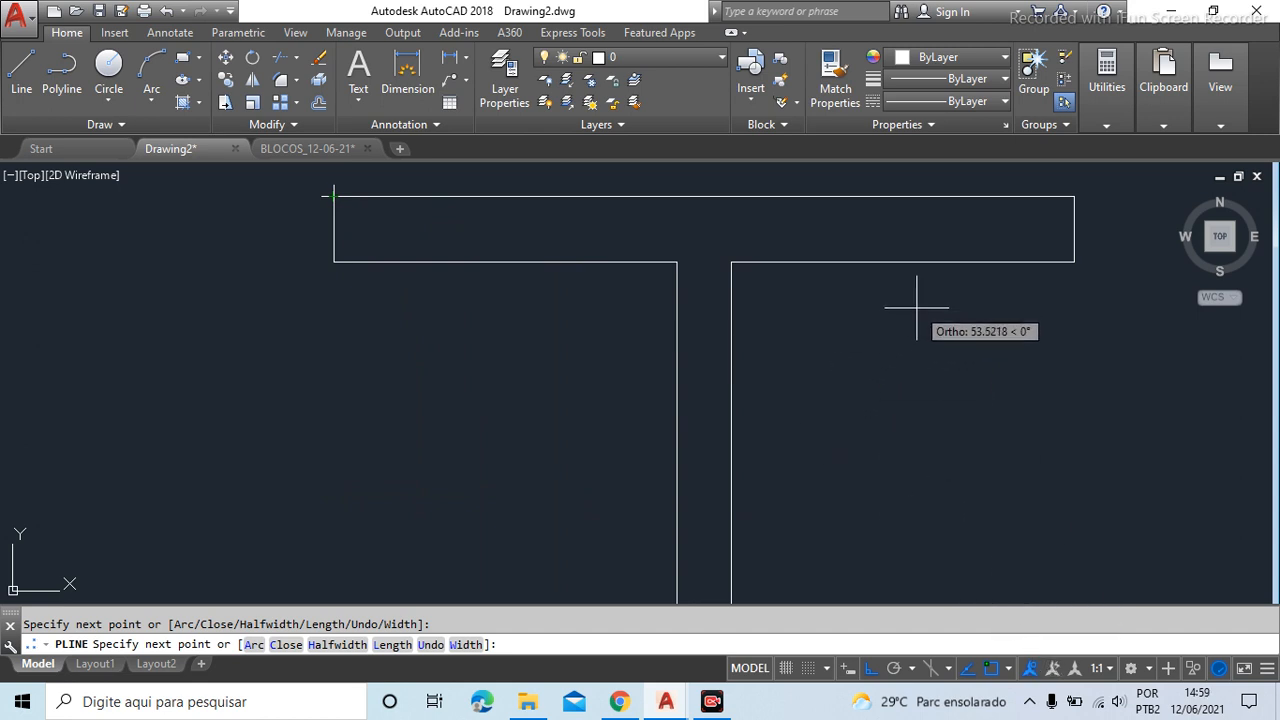
pyautogui.press('Escape')
pyautogui.scroll(-6, 591, 303)
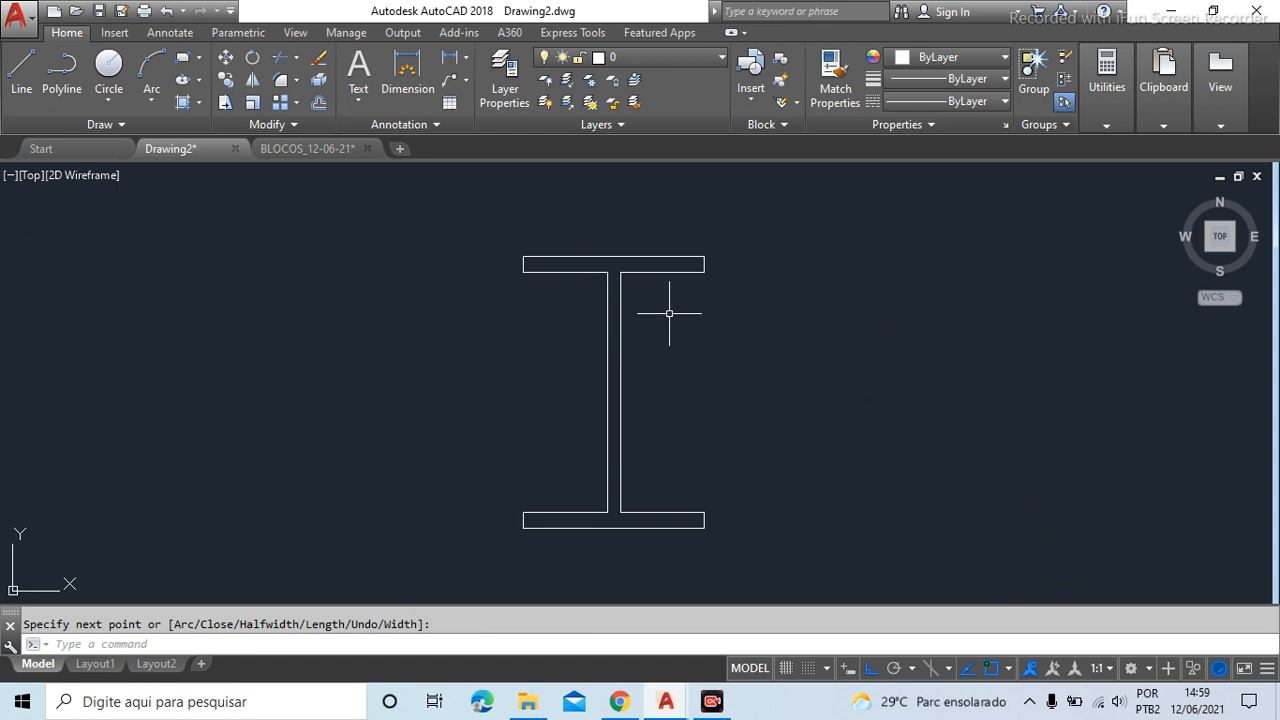
# Move the traced polyline profile horizontally to the right, clear of the original line profile
pyautogui.scroll(2, 701, 373)
pyautogui.scroll(-4, 393, 283)
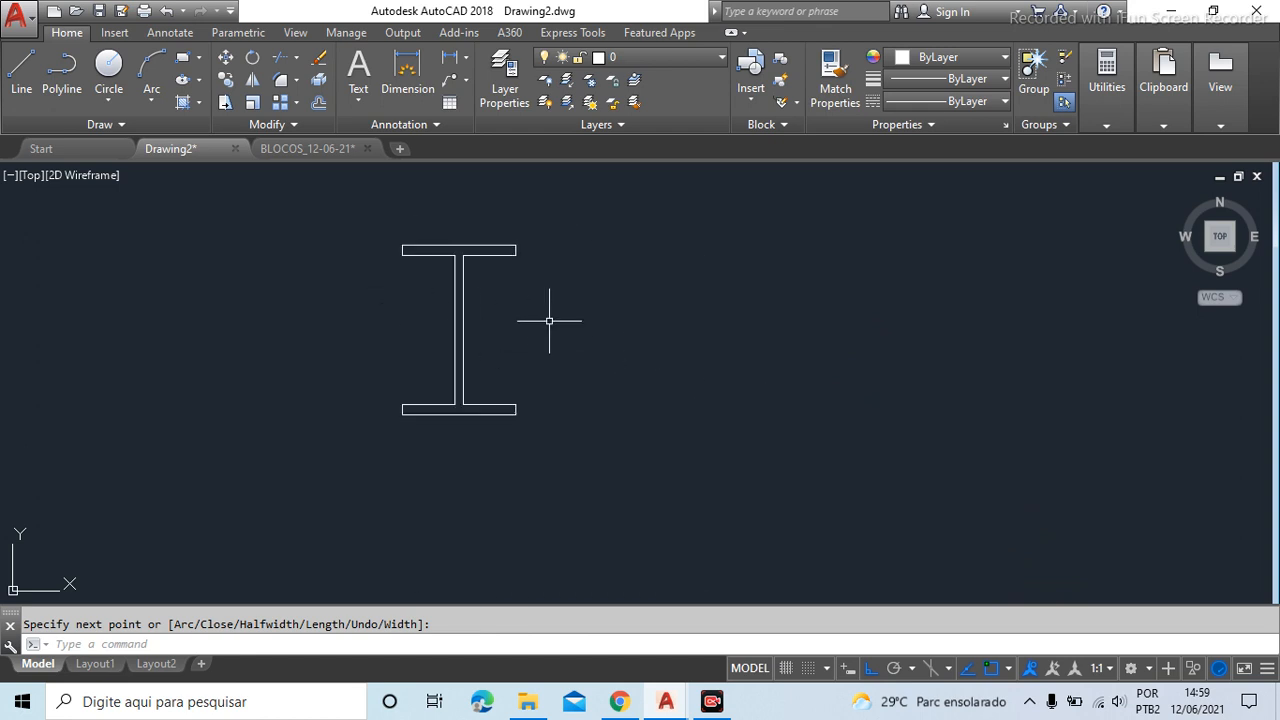
pyautogui.scroll(2, 432, 268)
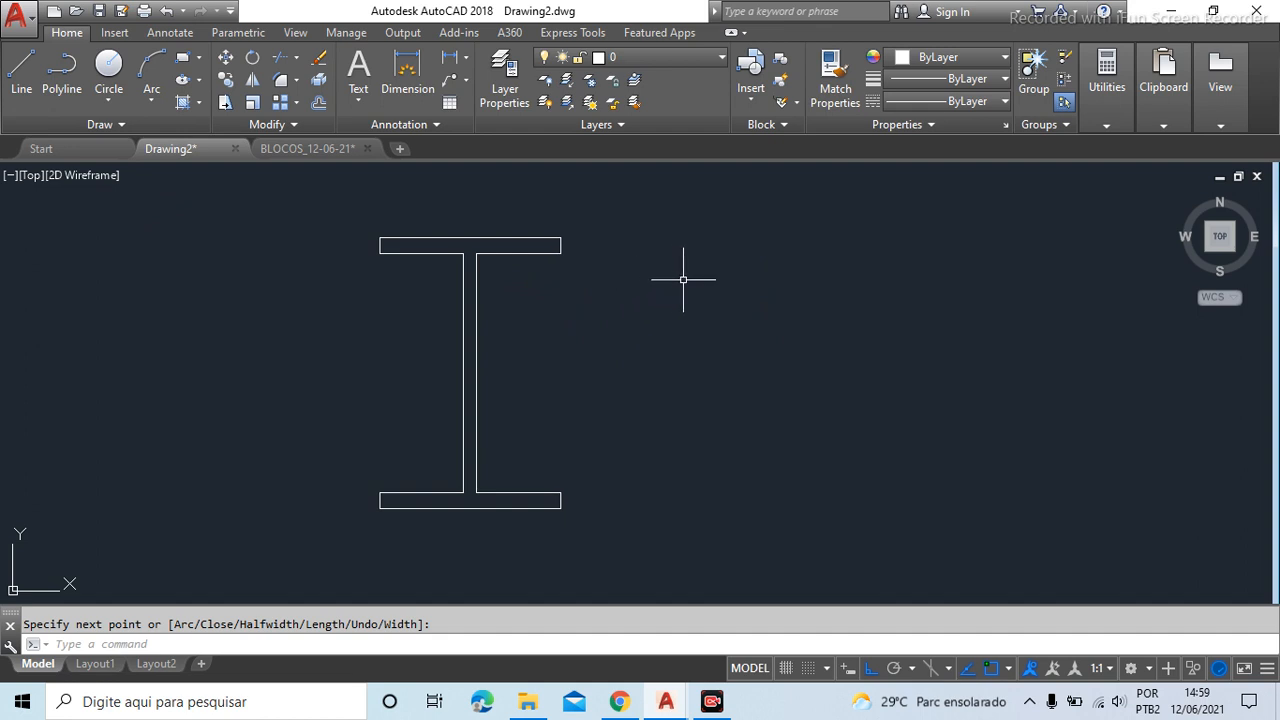
pyautogui.click(226, 58)
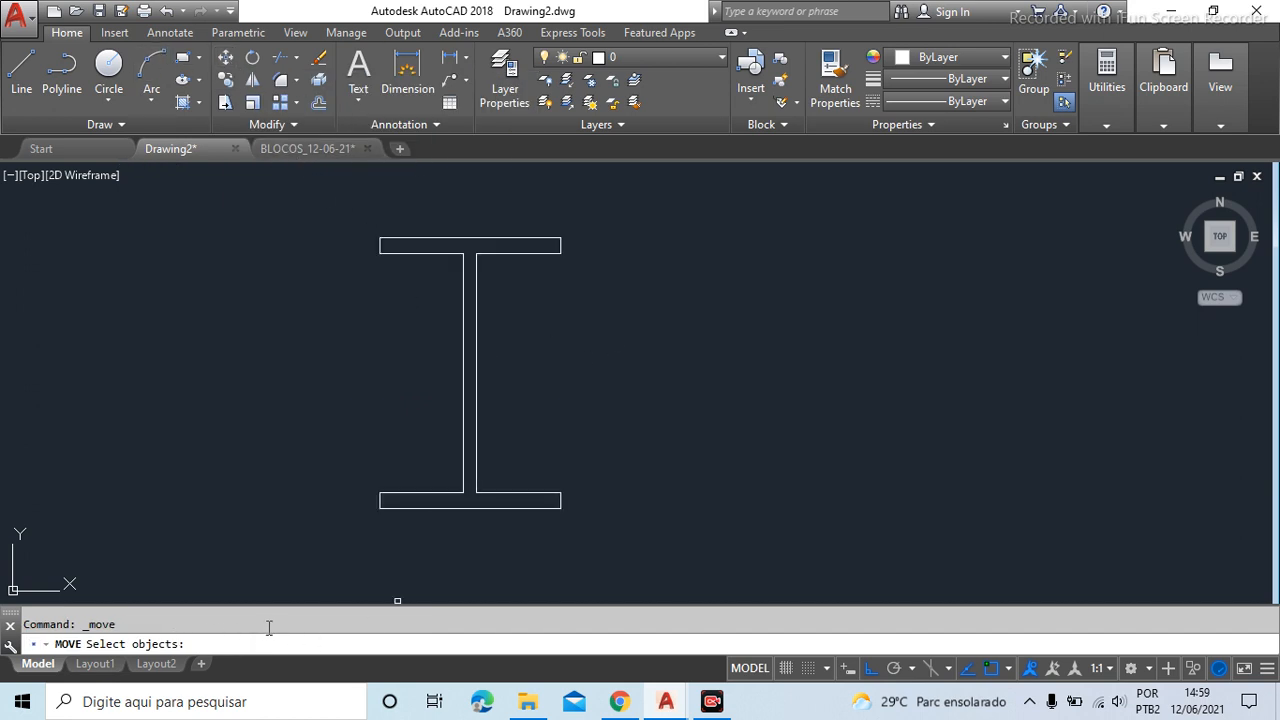
pyautogui.click(475, 327)
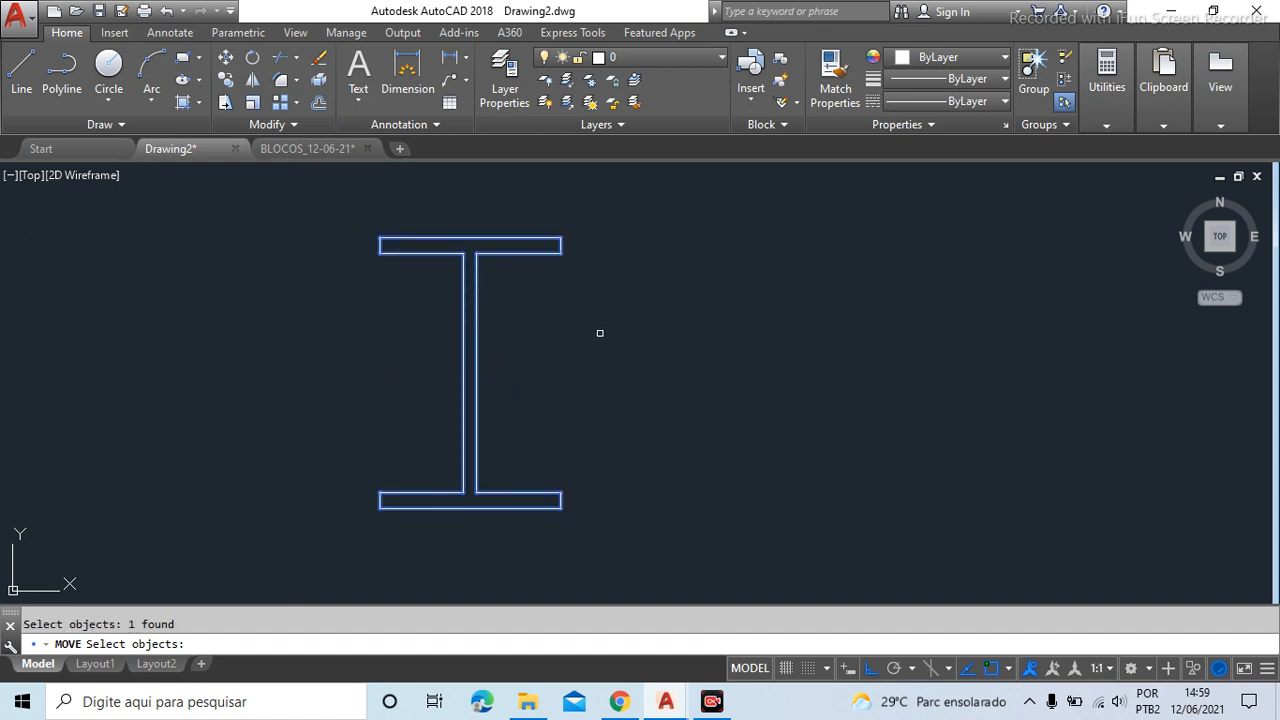
pyautogui.press('Return')
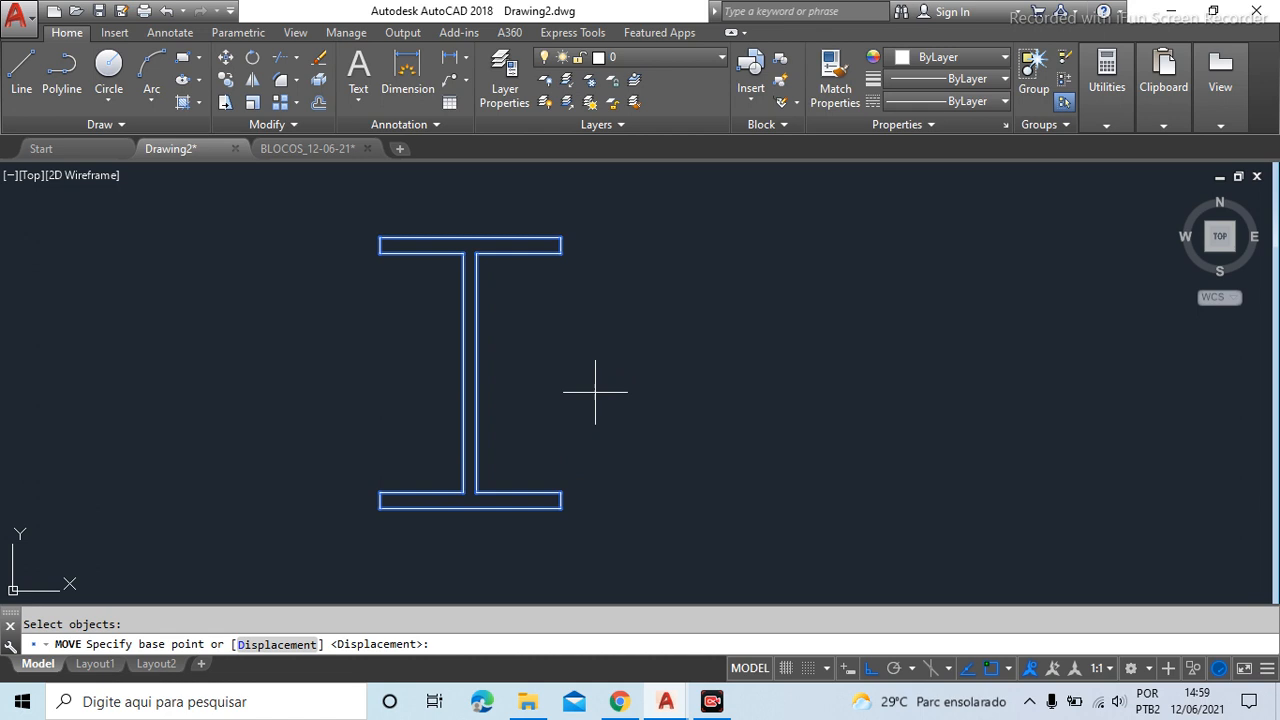
pyautogui.click(611, 371)
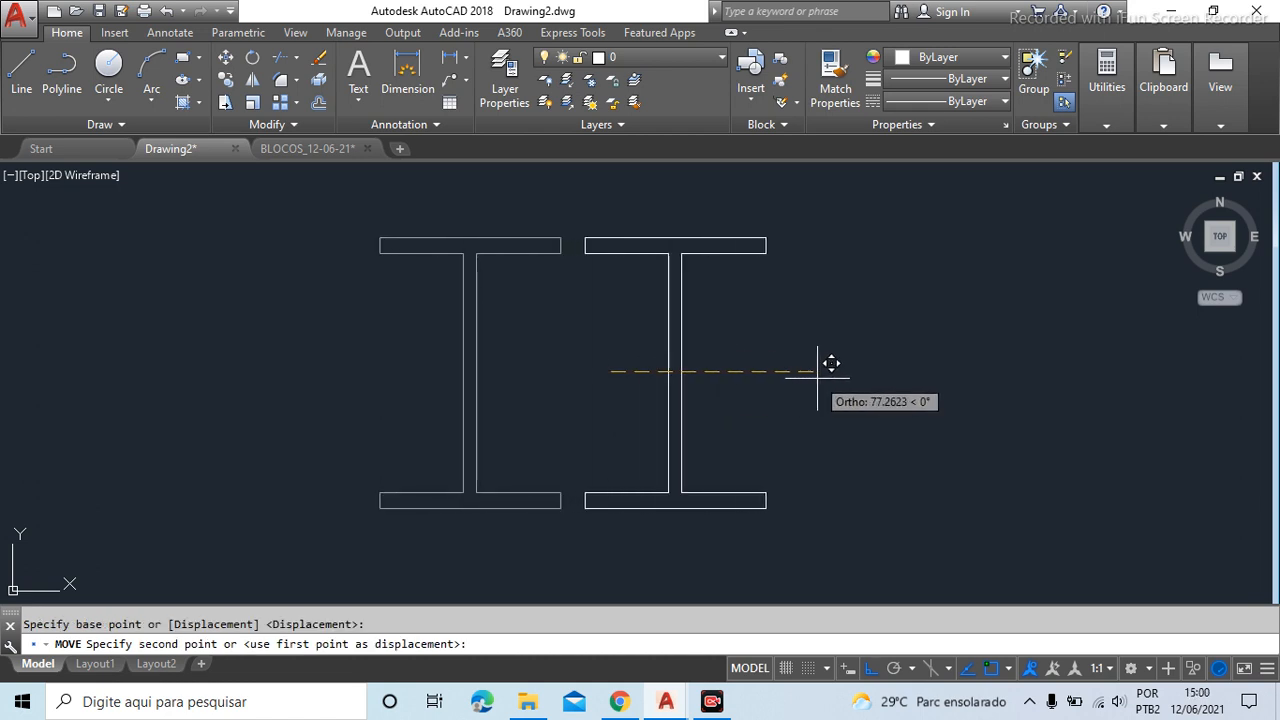
pyautogui.click(935, 384)
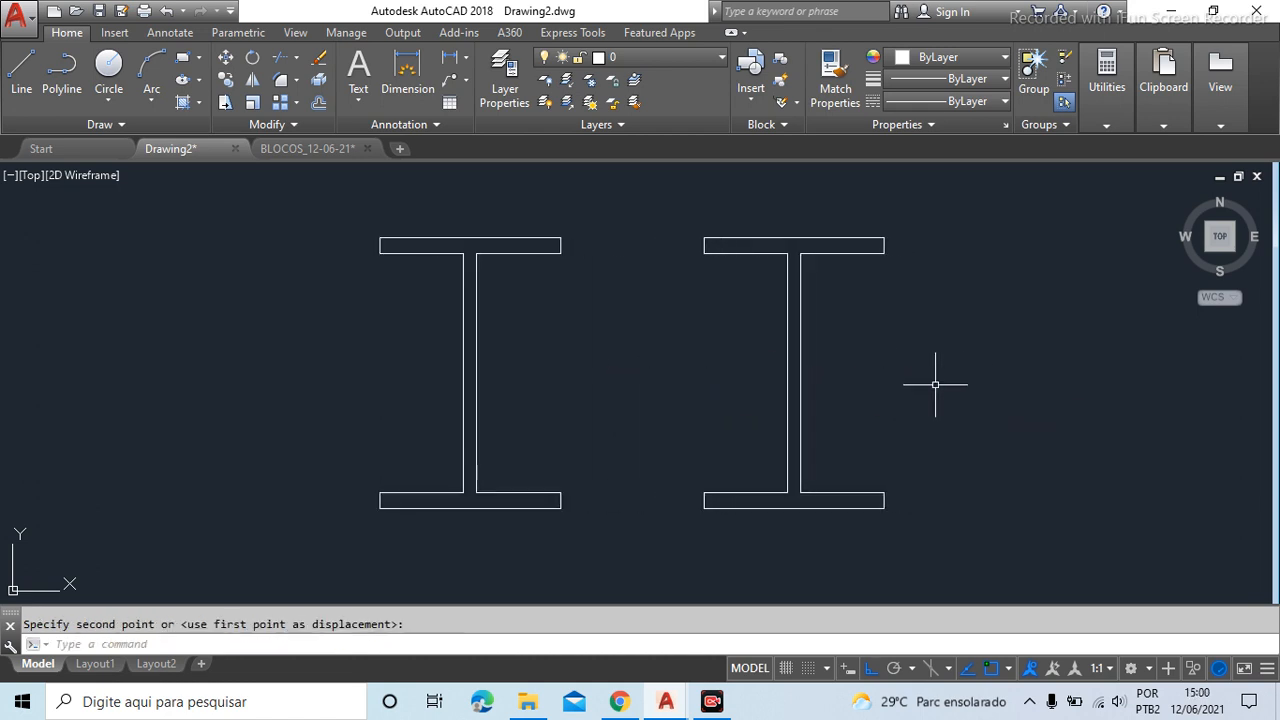
# Select parts of the polyline profile and of the original profile to compare a single object with separate lines
pyautogui.scroll(-3, 96, 347)
pyautogui.scroll(3, 325, 355)
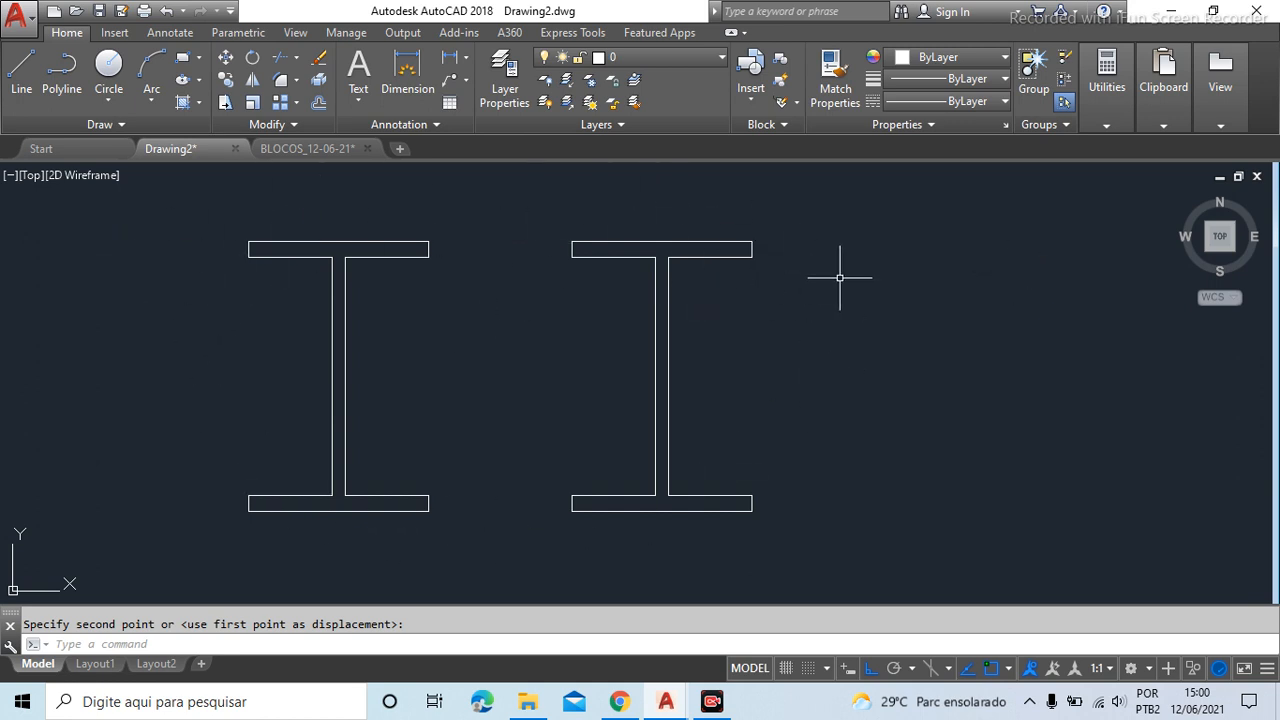
pyautogui.click(695, 256)
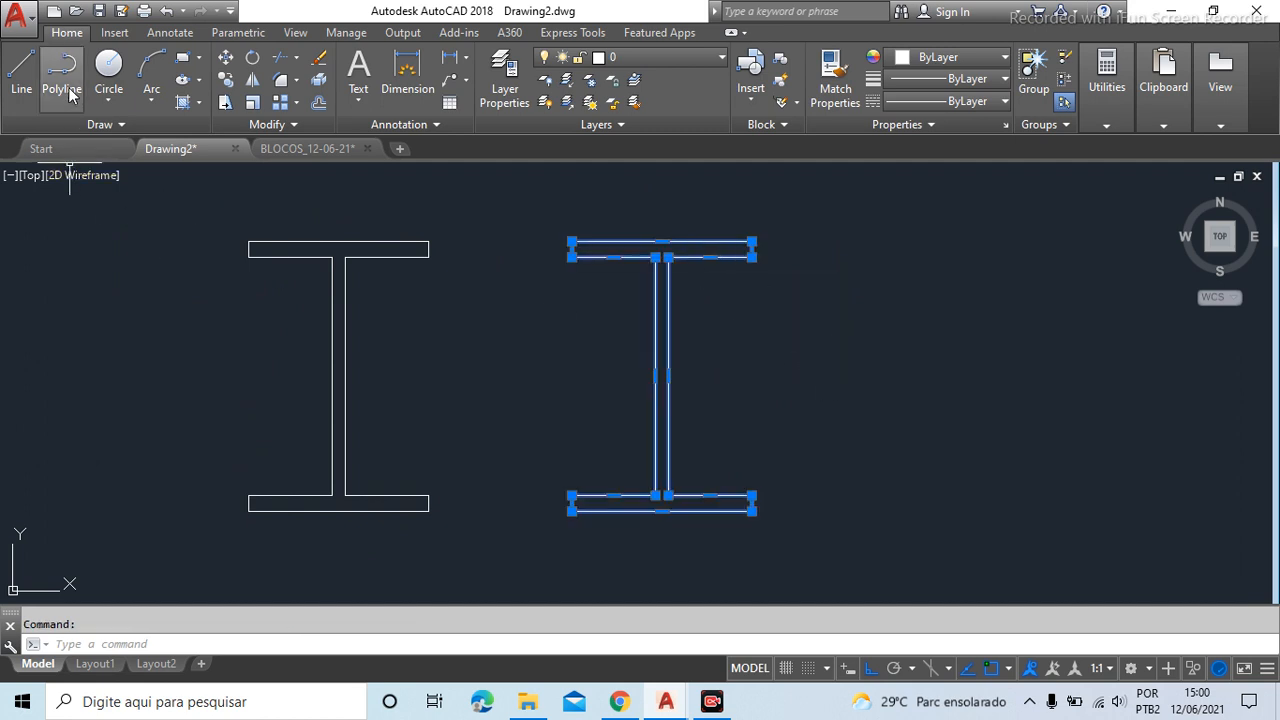
pyautogui.press('Escape')
pyautogui.click(773, 232)
pyautogui.click(710, 272)
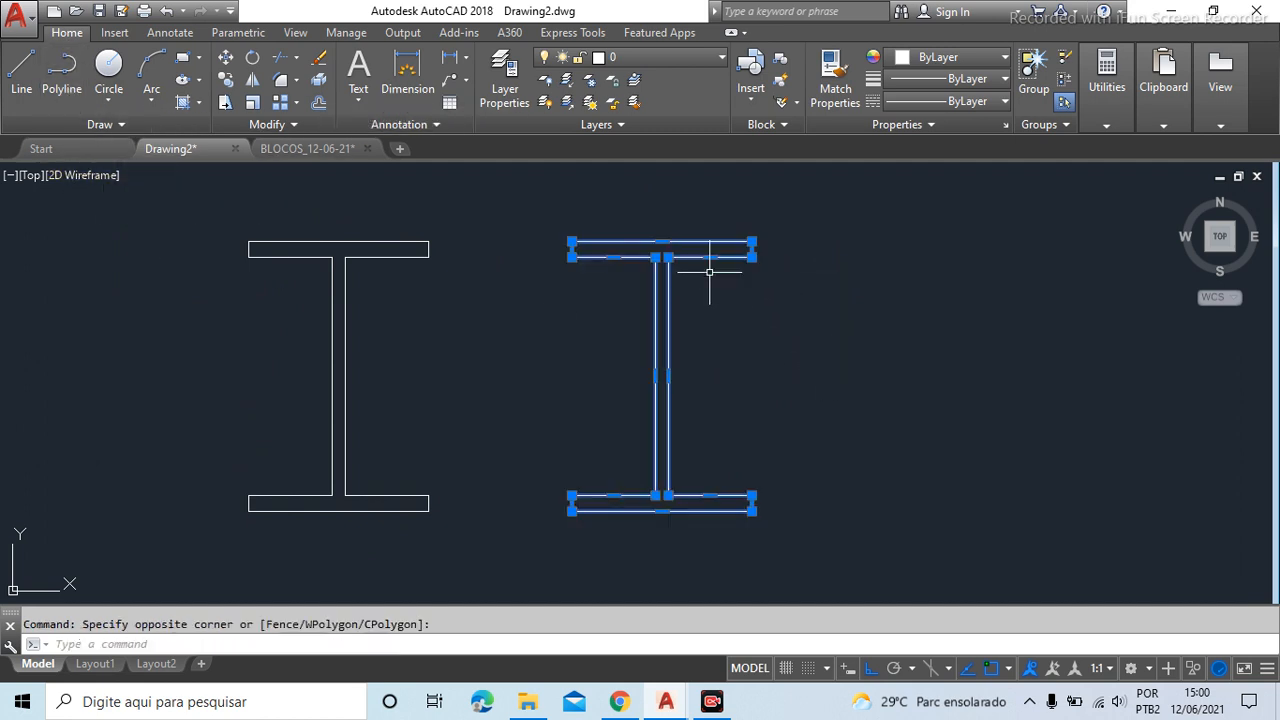
pyautogui.press('Escape')
pyautogui.click(451, 237)
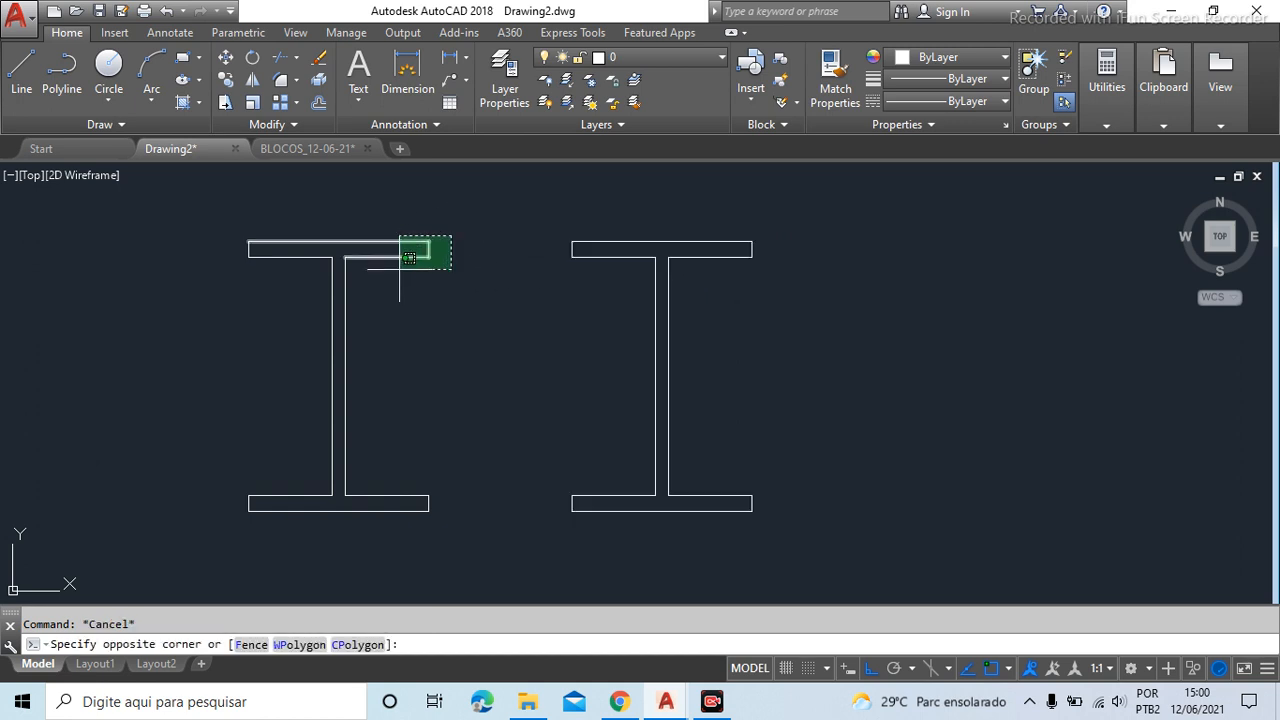
pyautogui.click(405, 261)
pyautogui.press('Escape')
pyautogui.click(344, 299)
pyautogui.press('Escape')
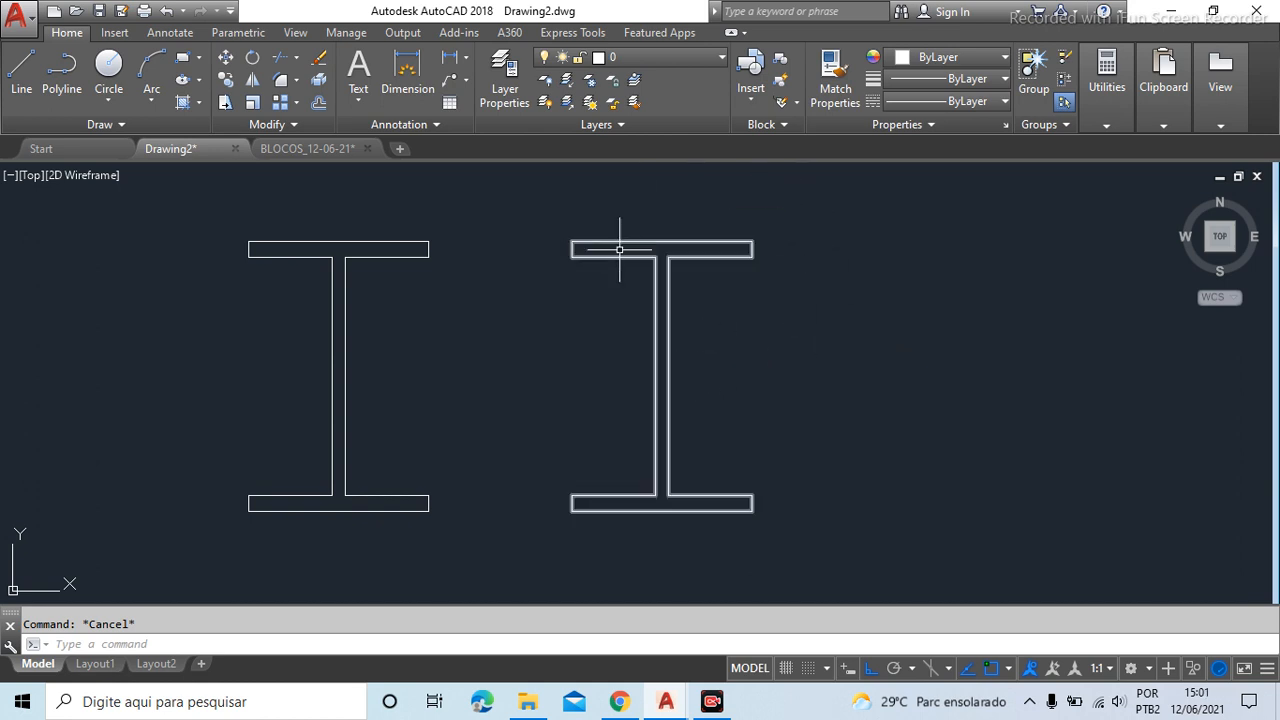
pyautogui.moveTo(668, 270)
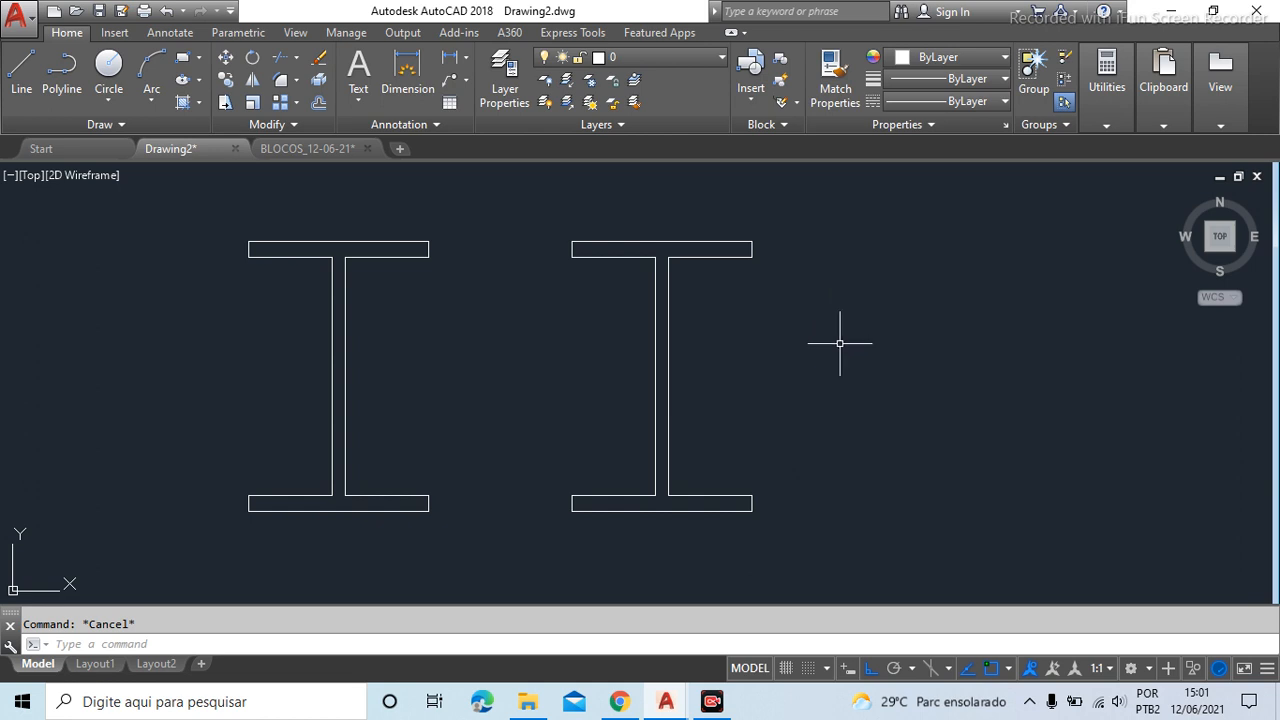
# Switch the drawing to the SW Isometric view and show the area around the coordinate origin up close
pyautogui.click(1208, 258)
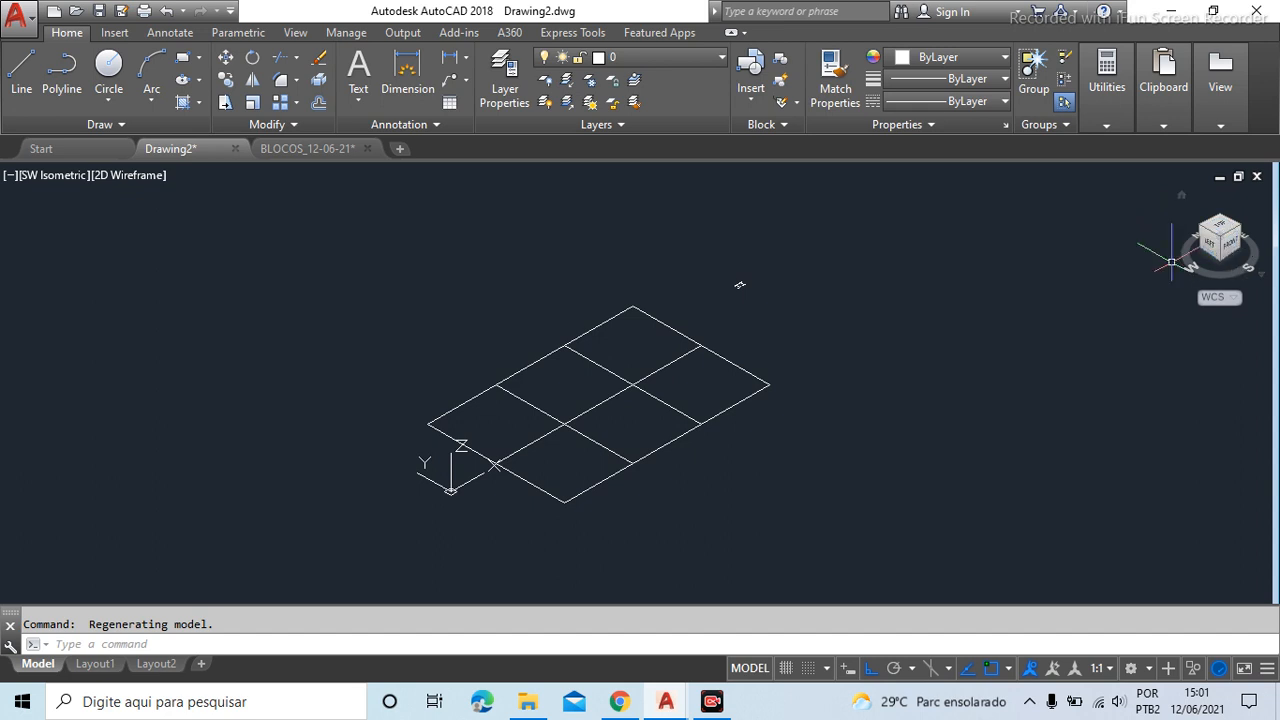
pyautogui.scroll(6, 470, 475)
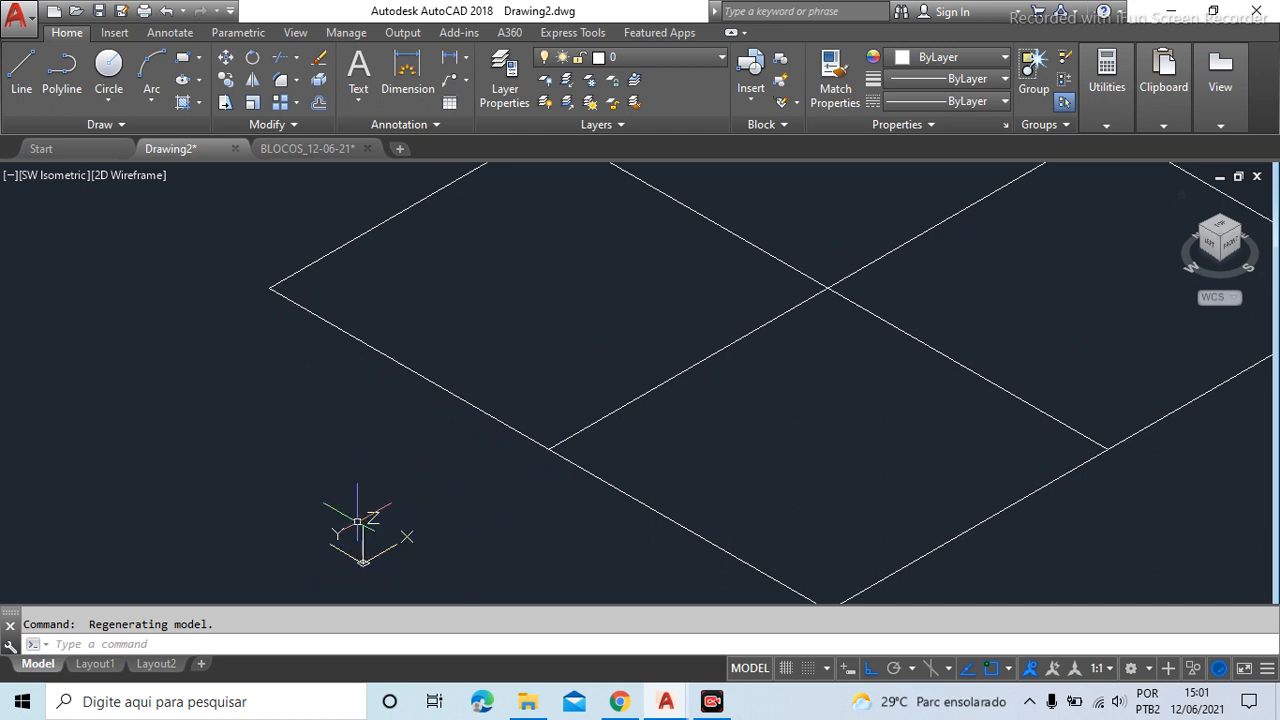
# Set the viewport's visual style to Shaded, with both I-beam profiles shown up close
pyautogui.scroll(-4, 340, 465)
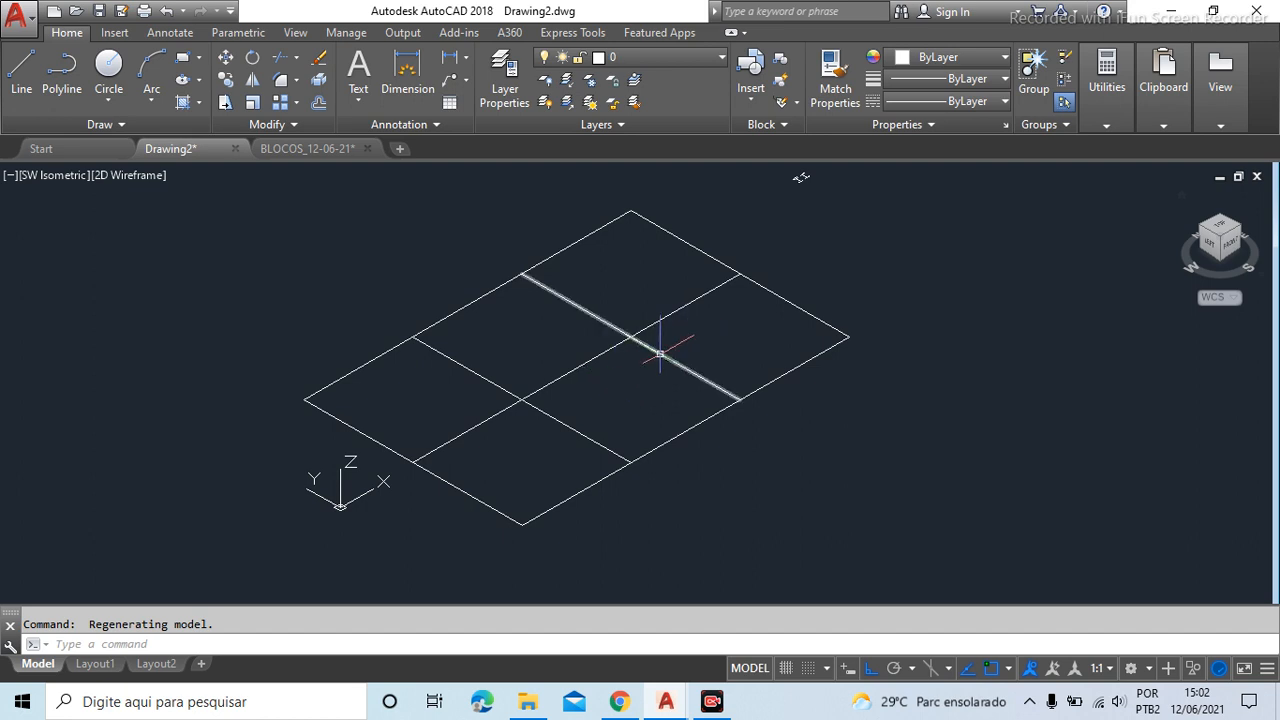
pyautogui.scroll(-2, 585, 434)
pyautogui.scroll(6, 580, 363)
pyautogui.scroll(8, 505, 374)
pyautogui.scroll(-2, 650, 350)
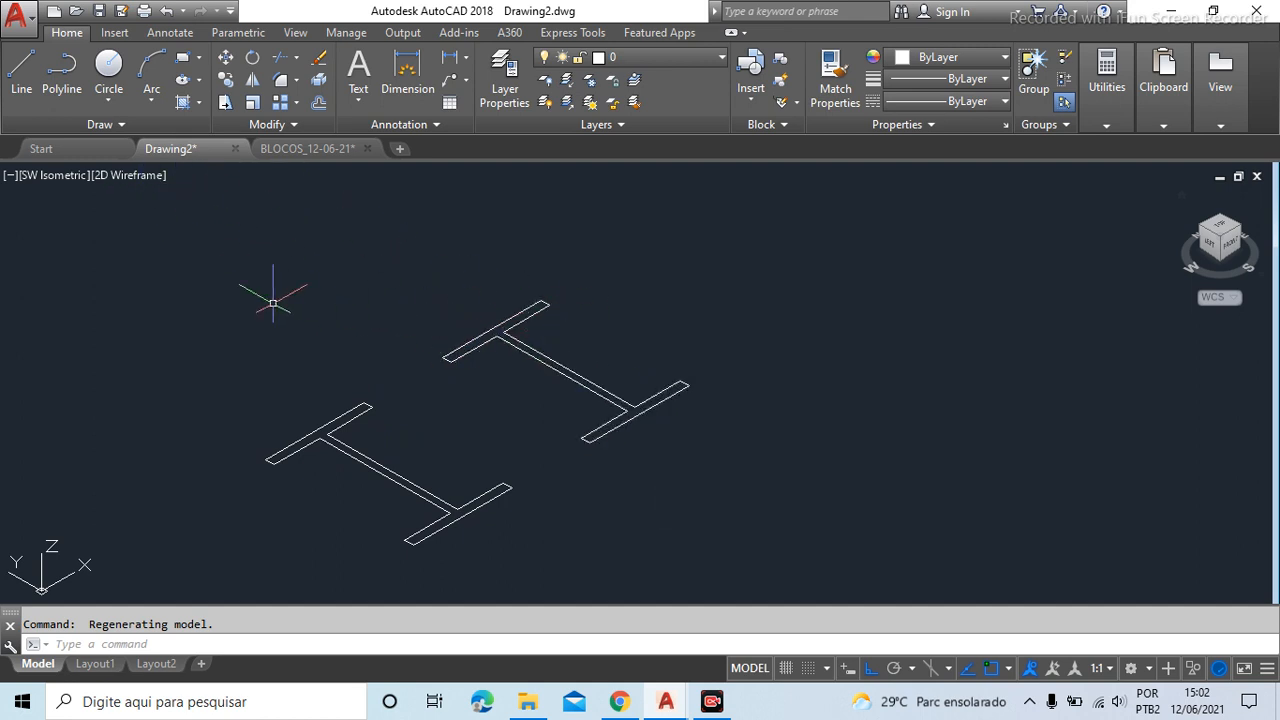
pyautogui.click(132, 176)
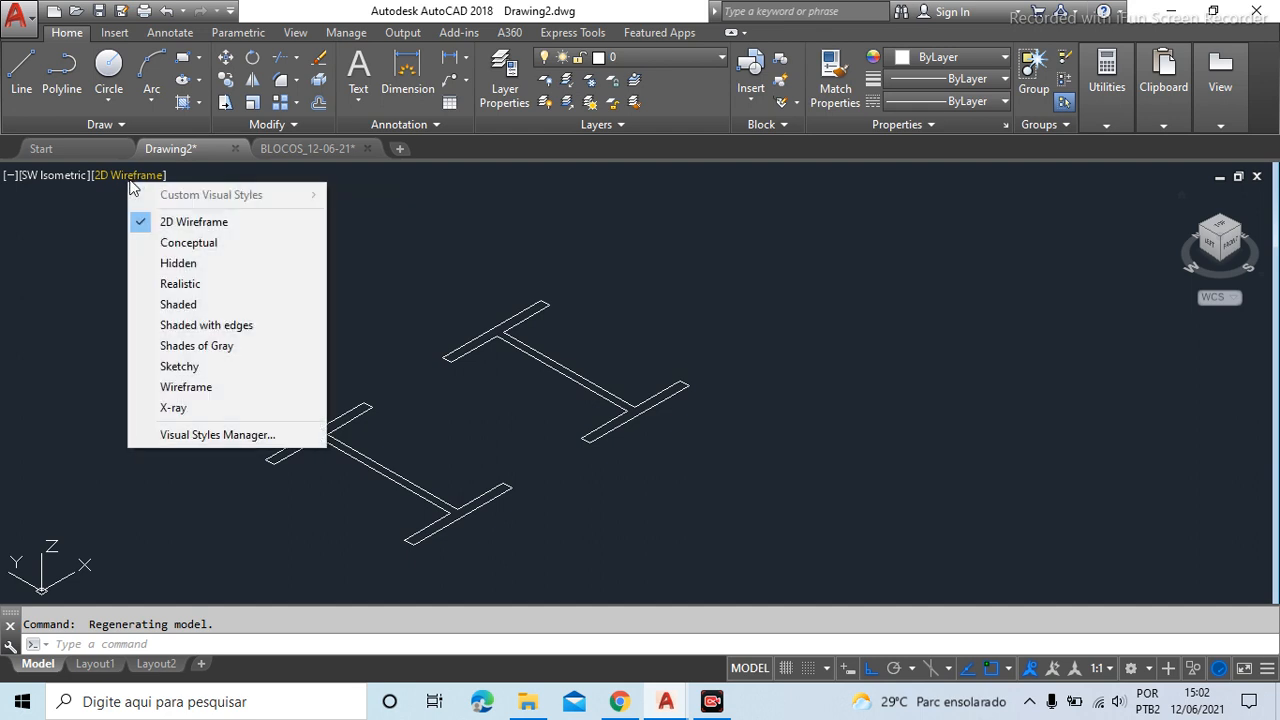
pyautogui.click(170, 305)
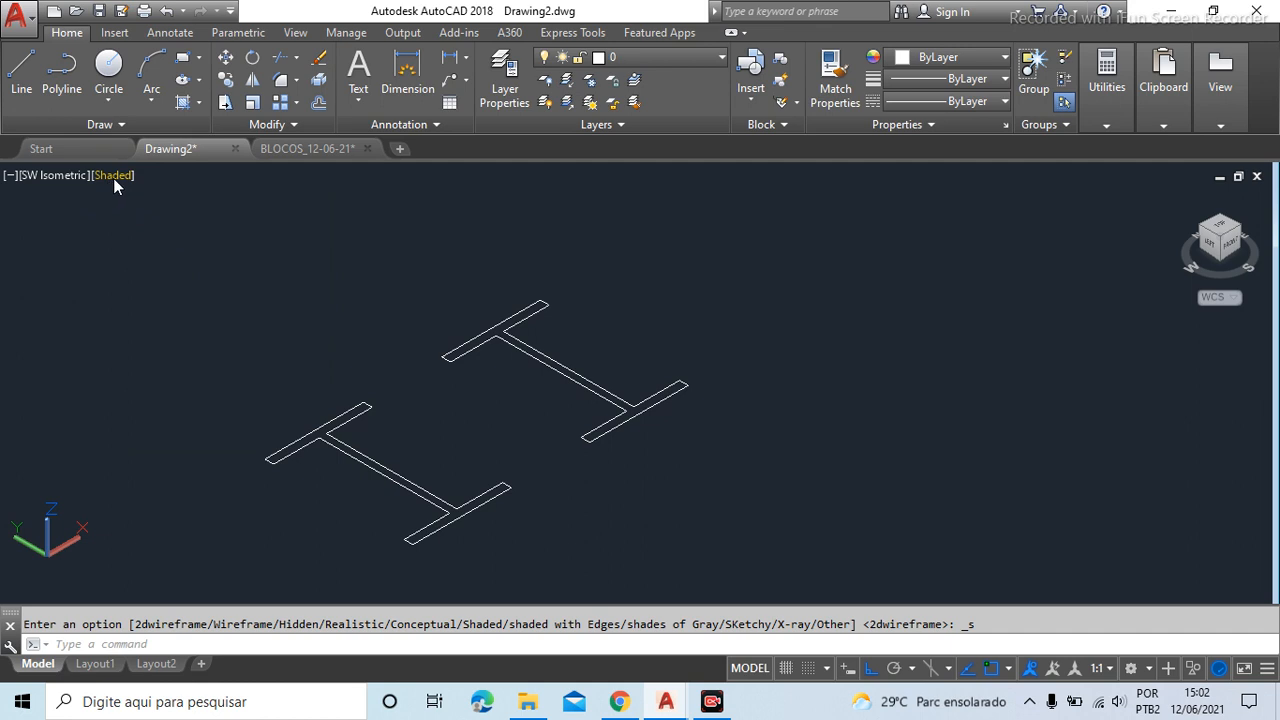
# Extrude the closed polyline I-profile upward to a height of about 100.75
pyautogui.scroll(-4, 404, 430)
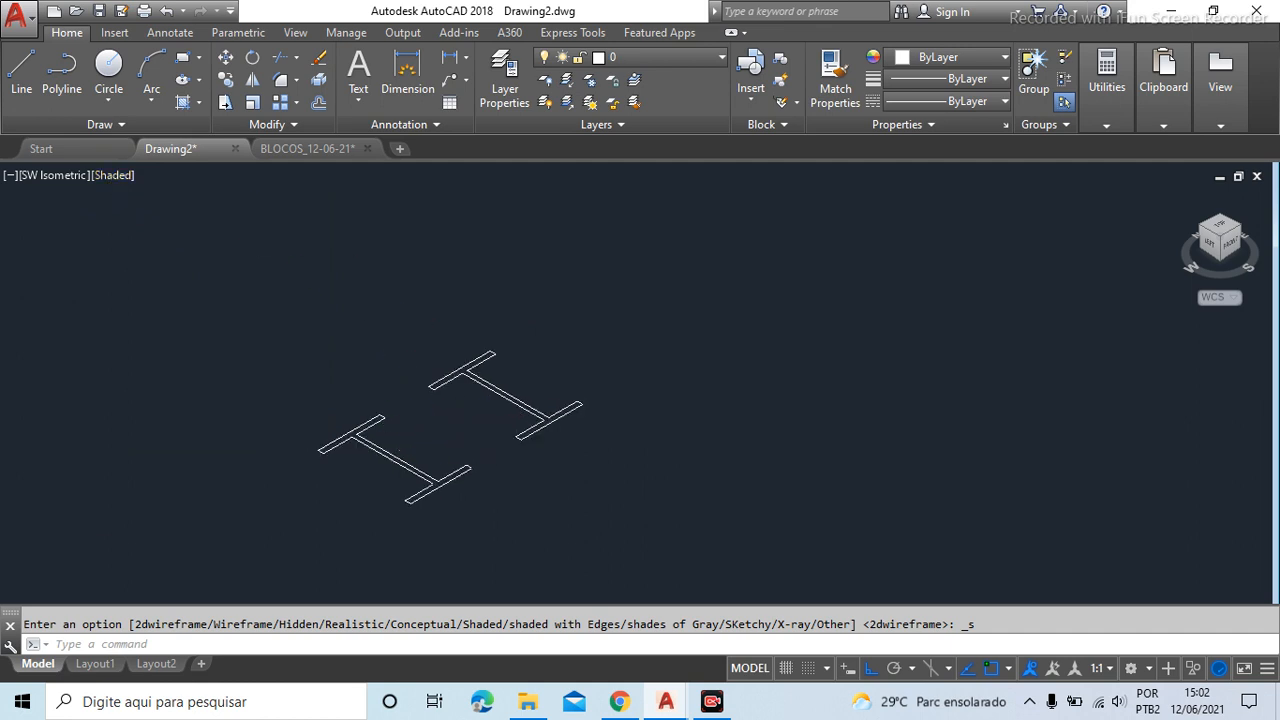
pyautogui.scroll(3, 488, 433)
pyautogui.click(440, 360)
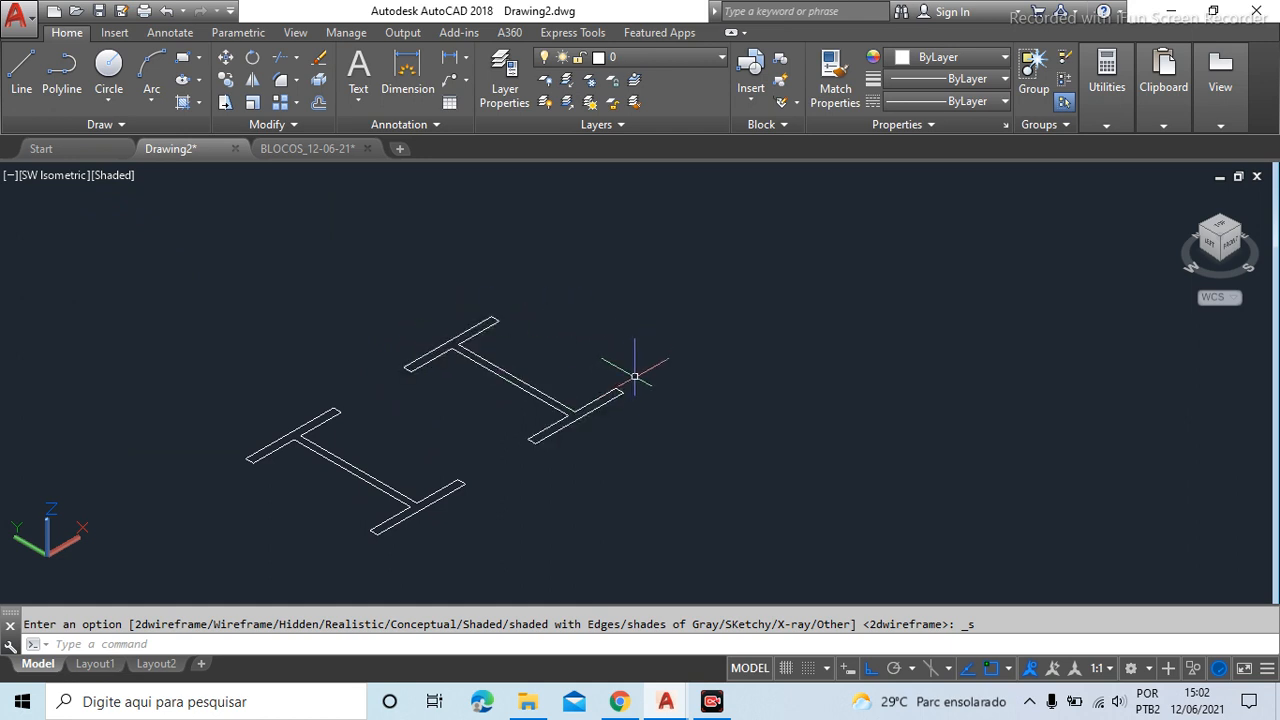
pyautogui.click(63, 645)
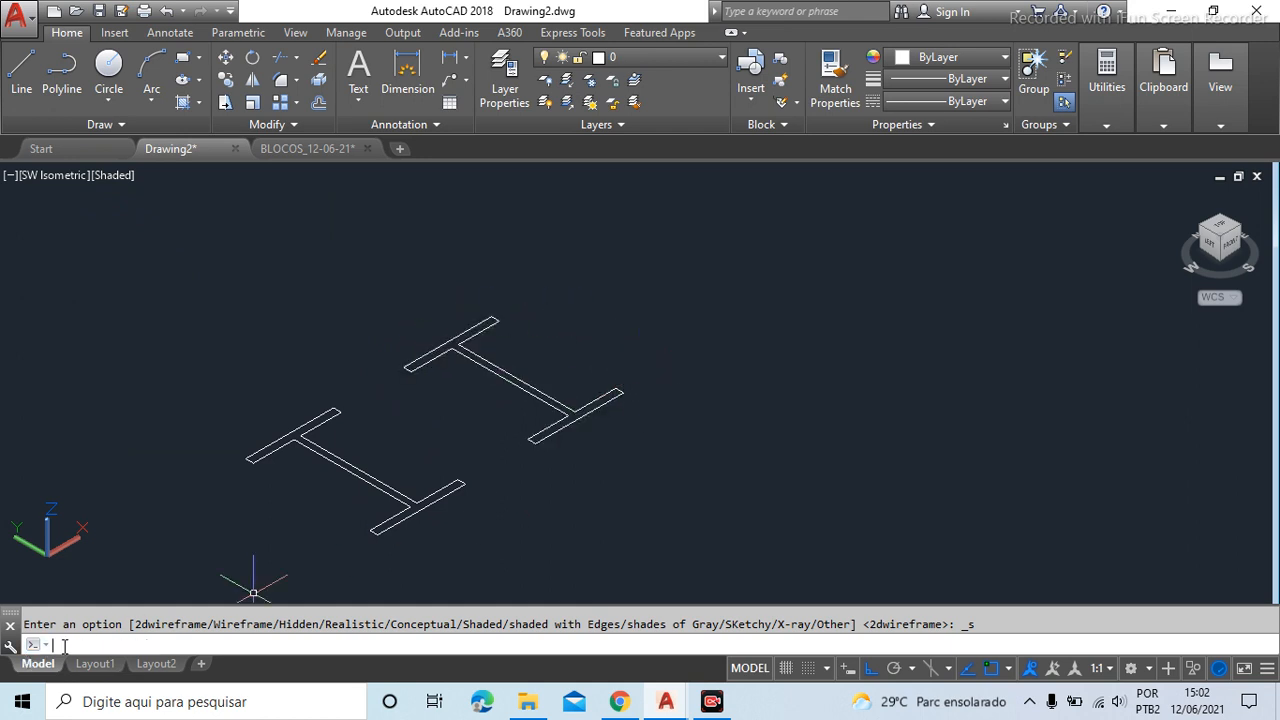
pyautogui.write('EXT')
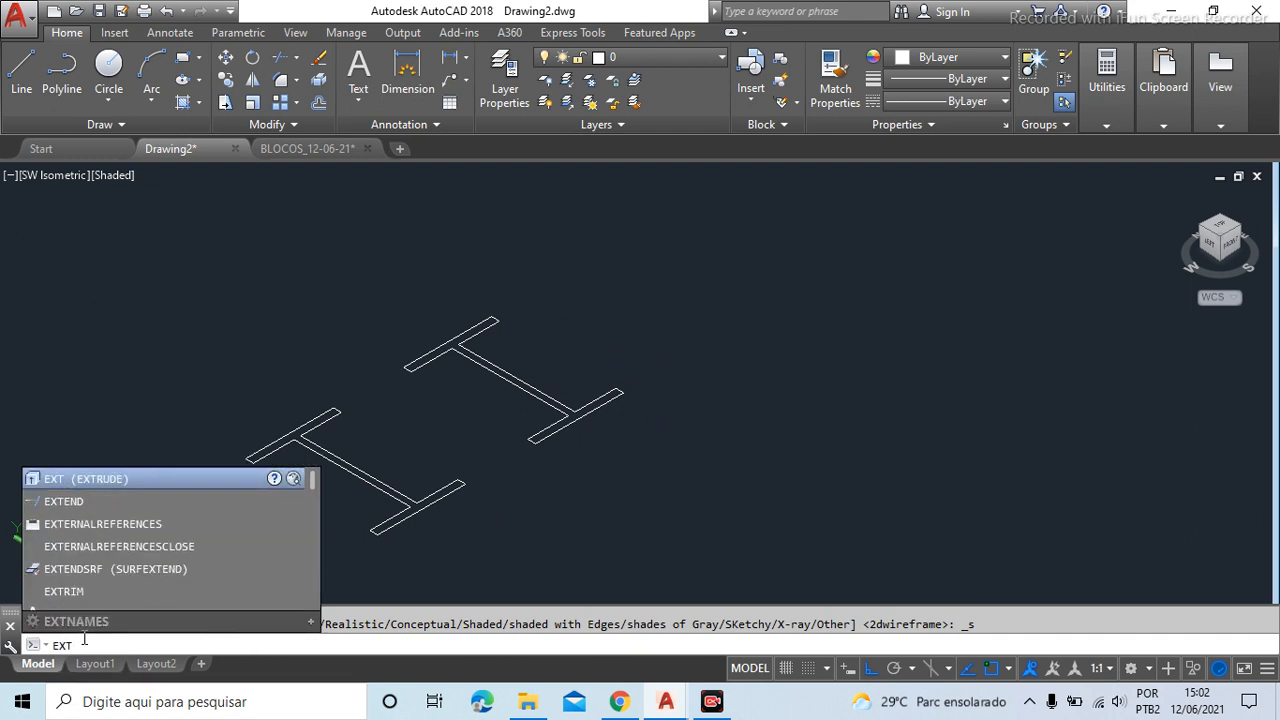
pyautogui.press('Return')
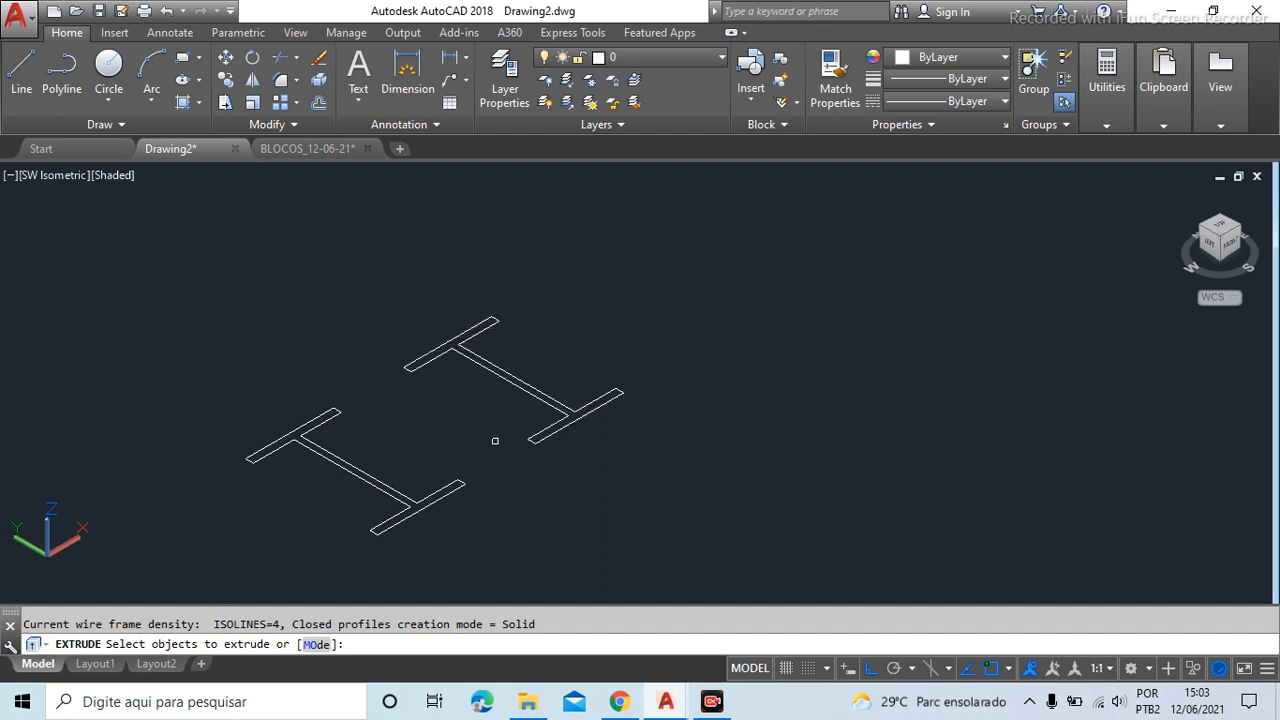
pyautogui.click(585, 420)
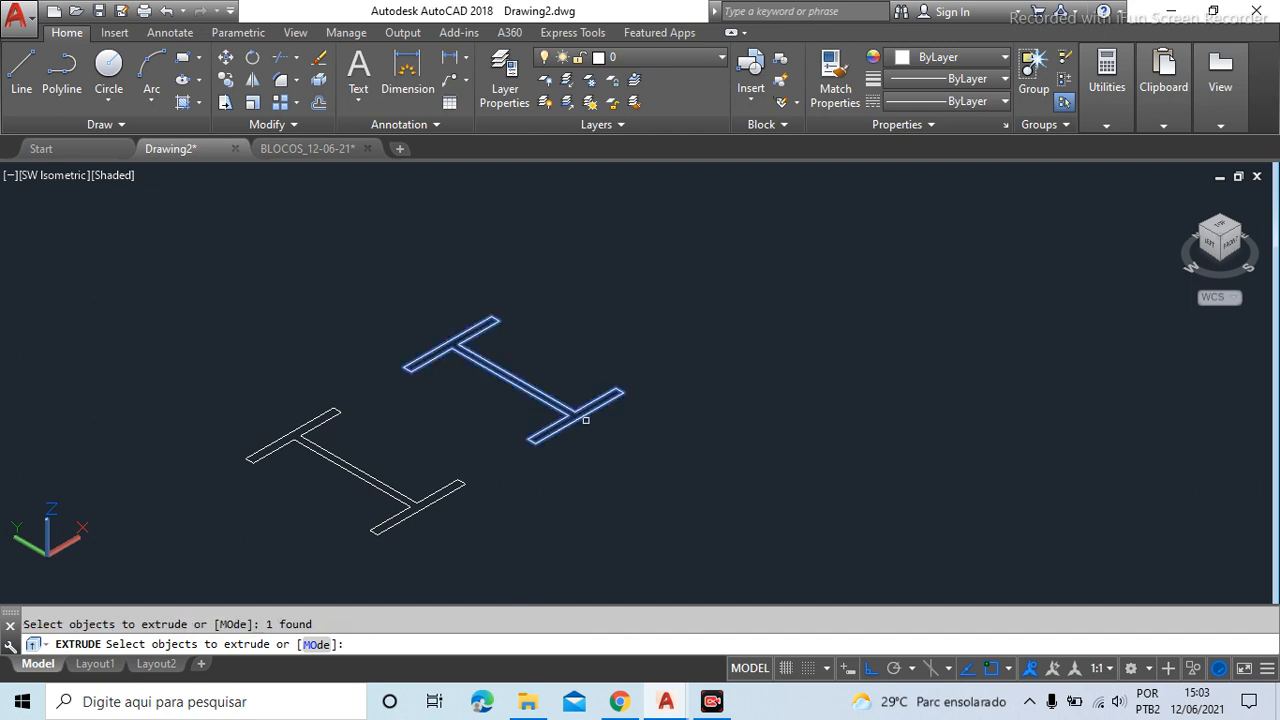
pyautogui.rightClick(742, 382)
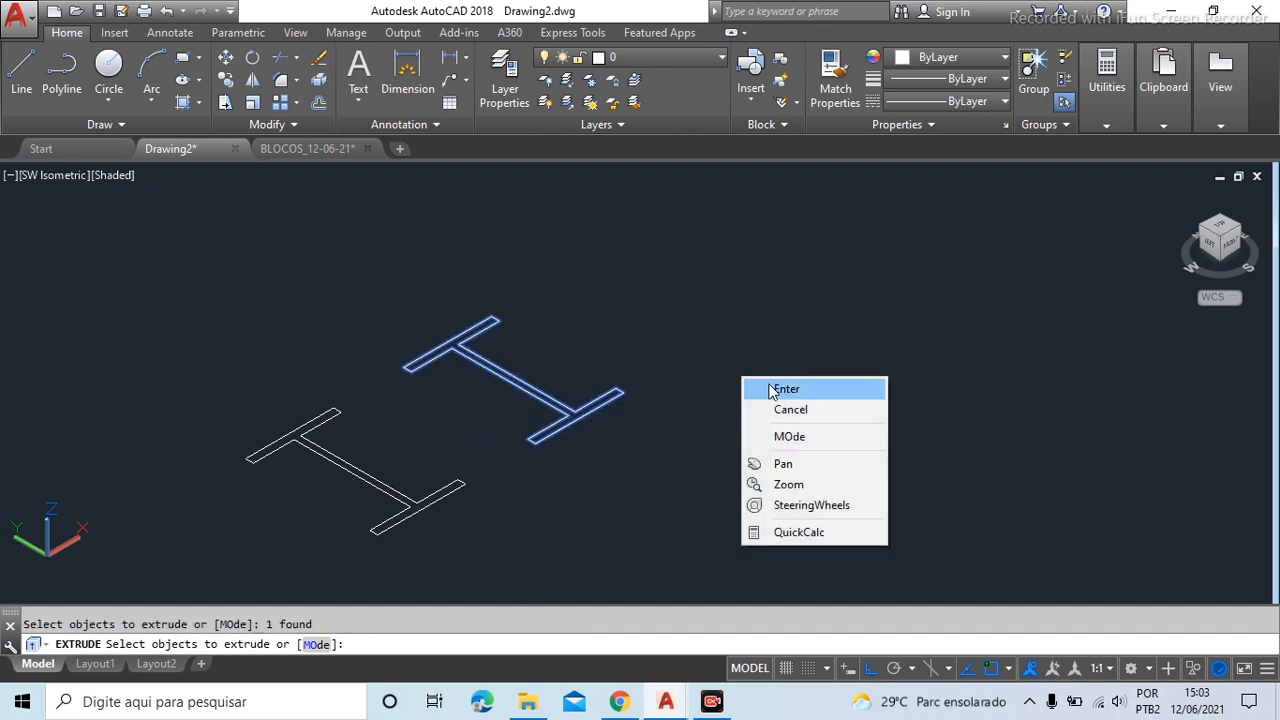
pyautogui.click(783, 390)
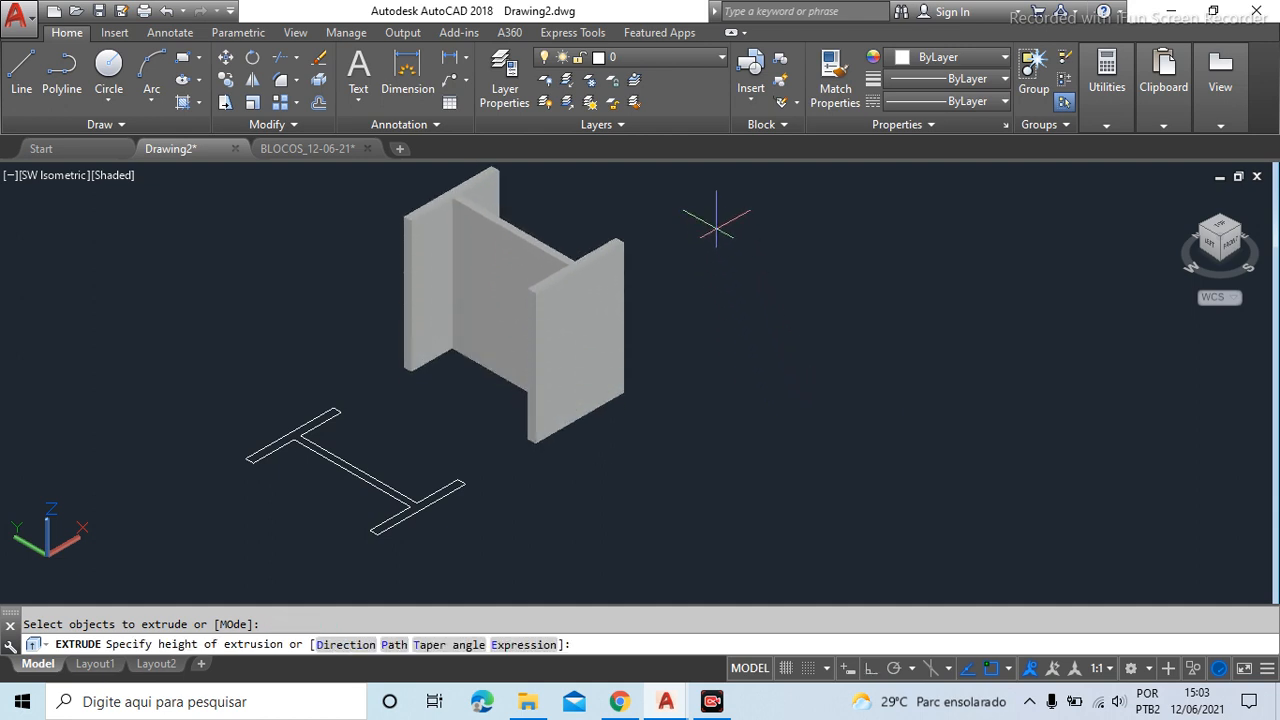
pyautogui.click(709, 420)
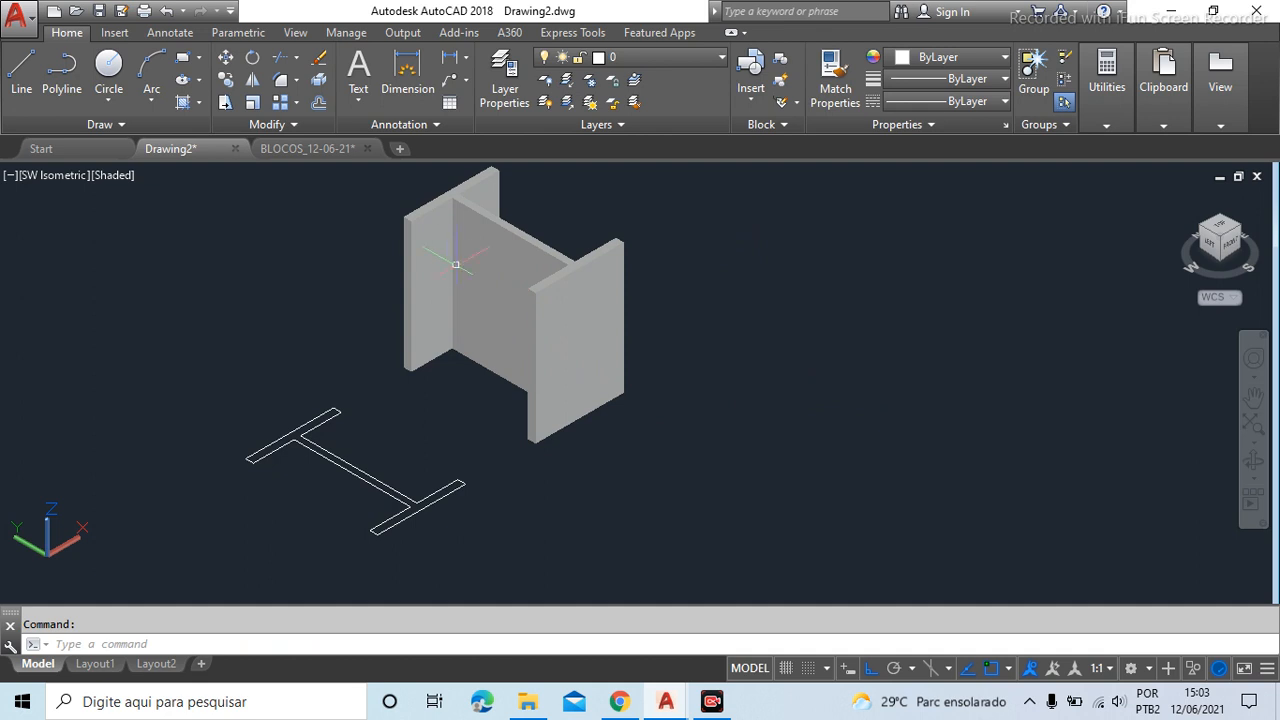
# Change the viewport's visual style to Shaded with edges and show both the extruded beam and the line profile
pyautogui.scroll(2, 426, 246)
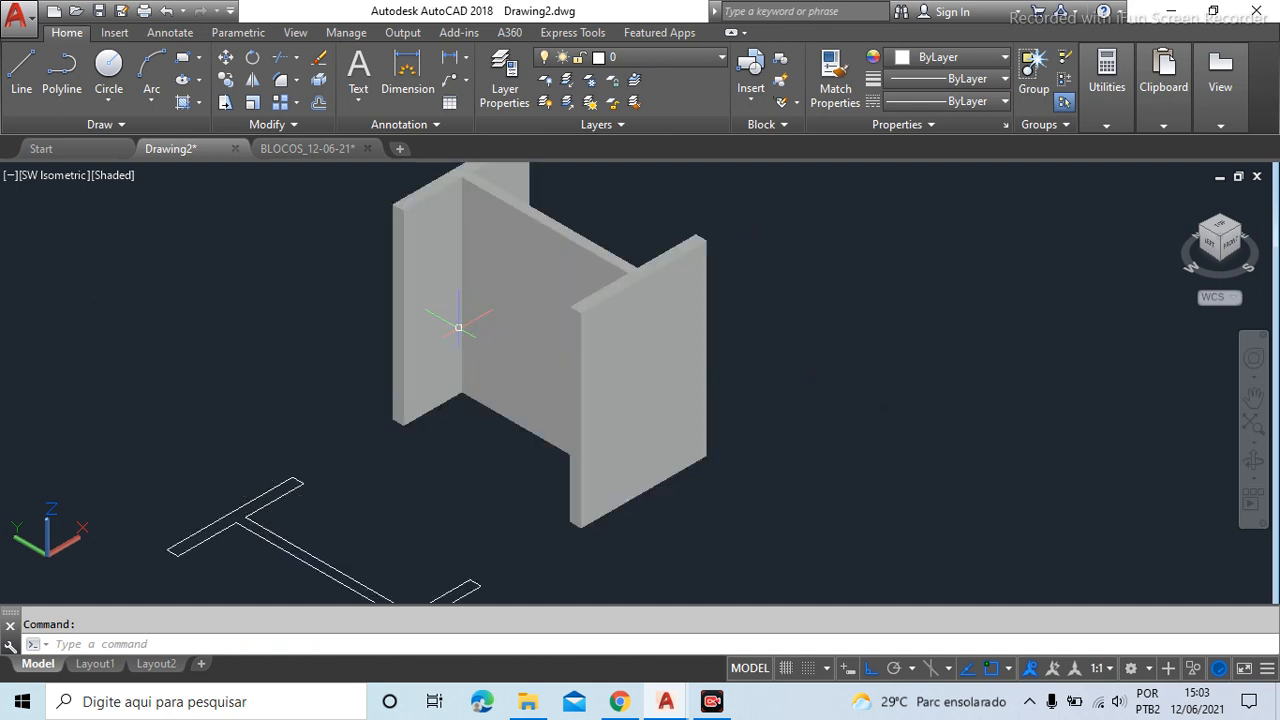
pyautogui.click(114, 178)
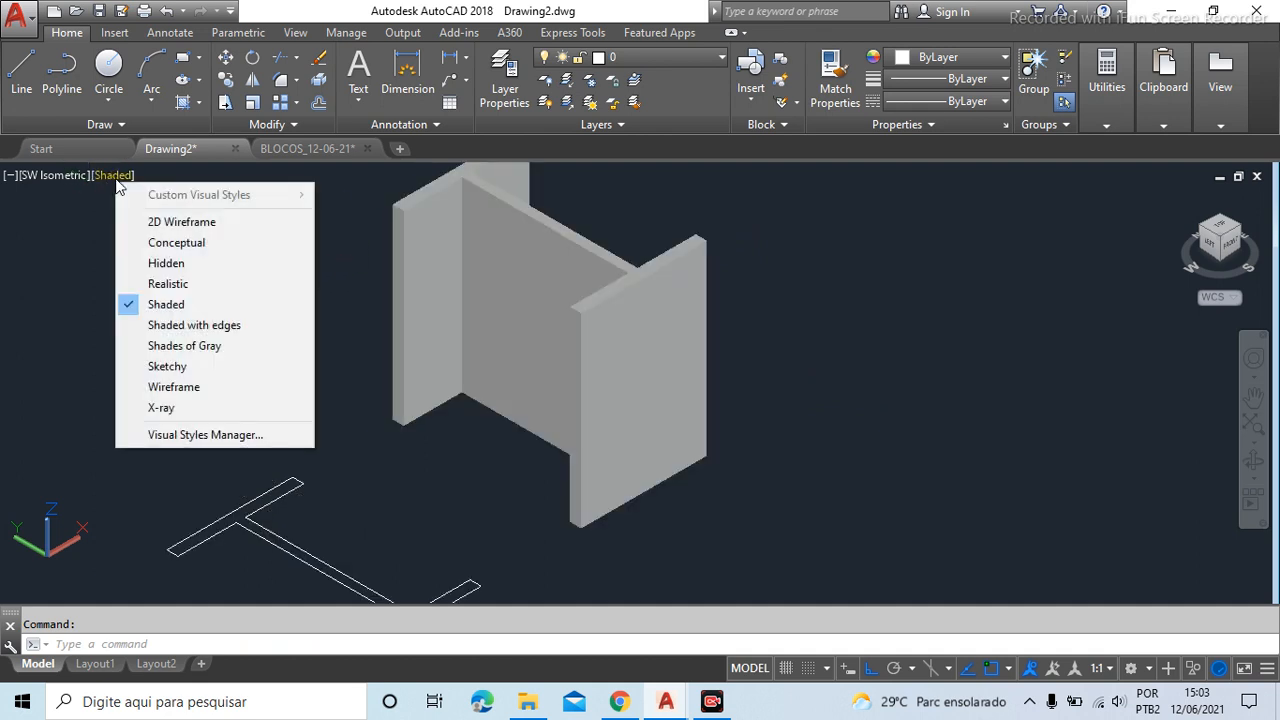
pyautogui.click(174, 325)
pyautogui.scroll(-2, 763, 344)
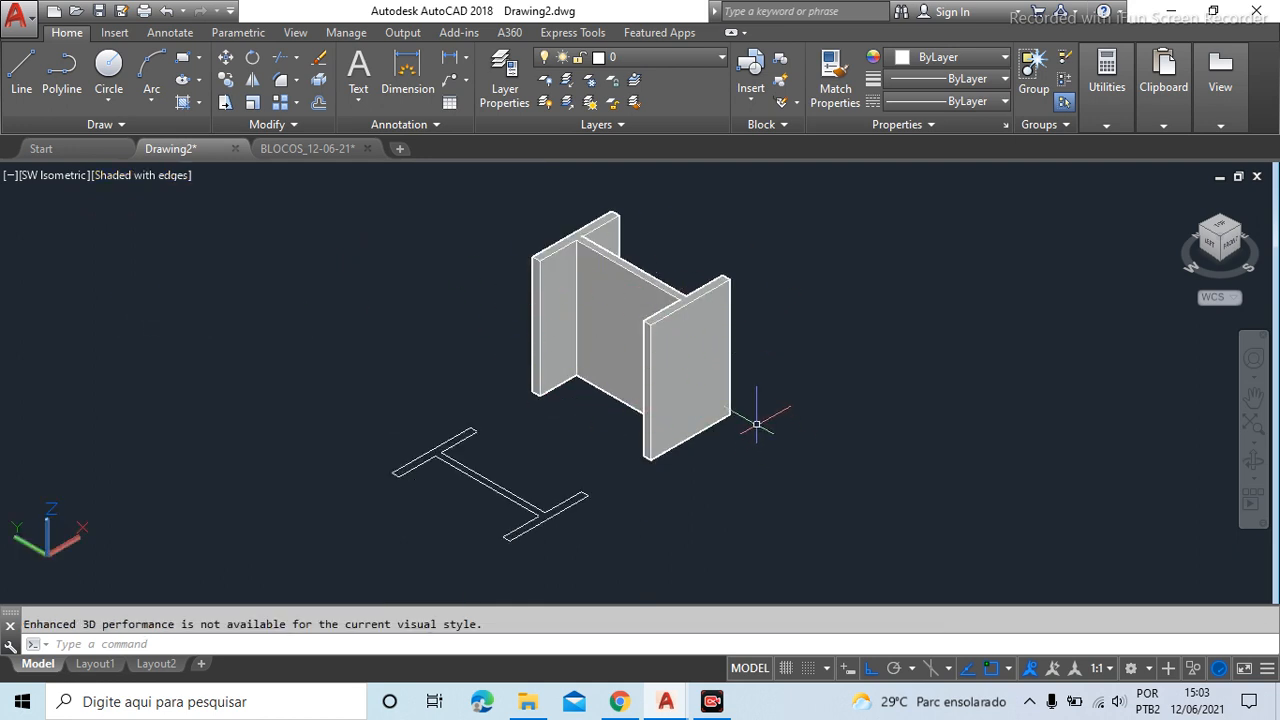
# Set the extruded I-beam solid's color to Yellow and clear the selection
pyautogui.click(697, 350)
pyautogui.press('Delete')
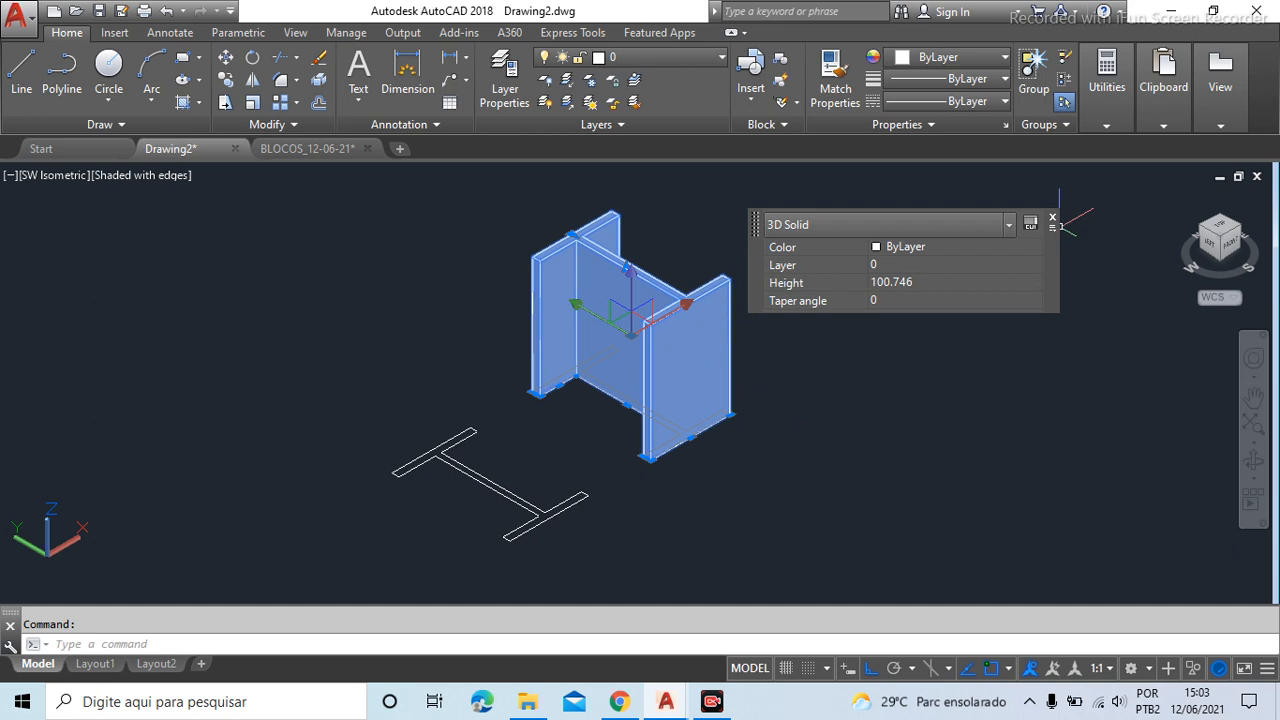
pyautogui.click(933, 250)
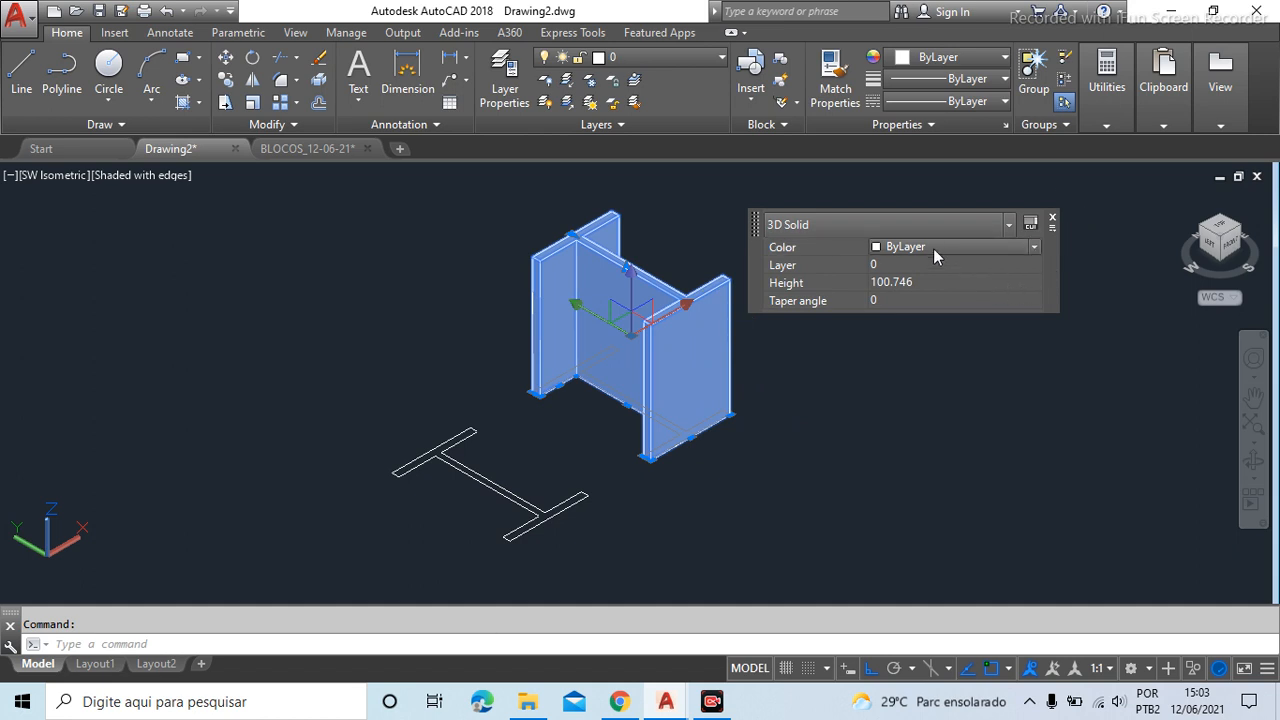
pyautogui.click(933, 248)
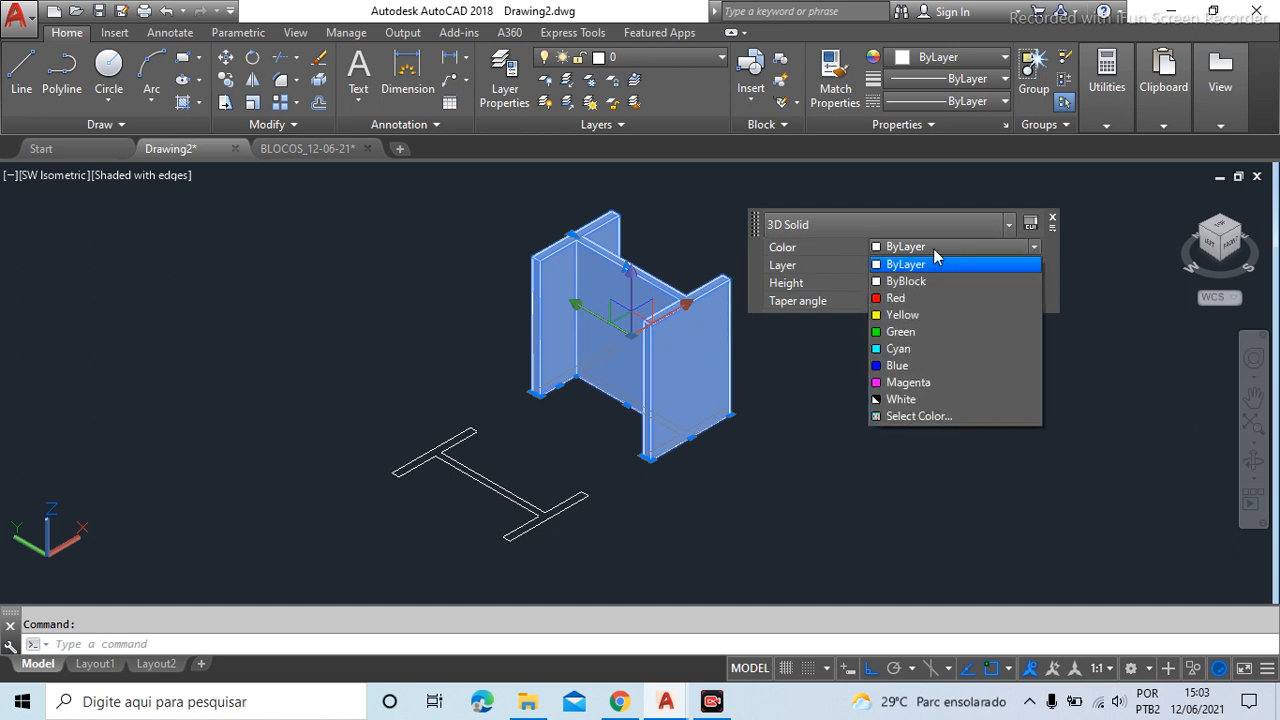
pyautogui.click(902, 315)
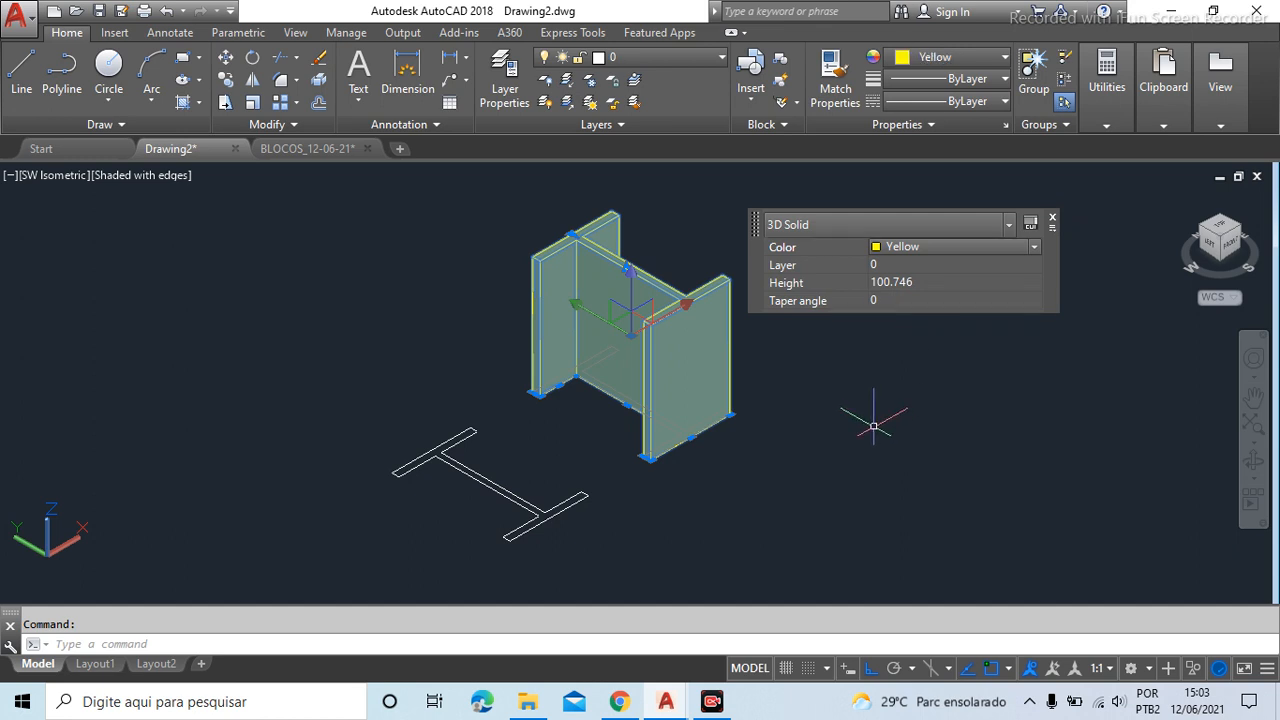
pyautogui.press('Escape')
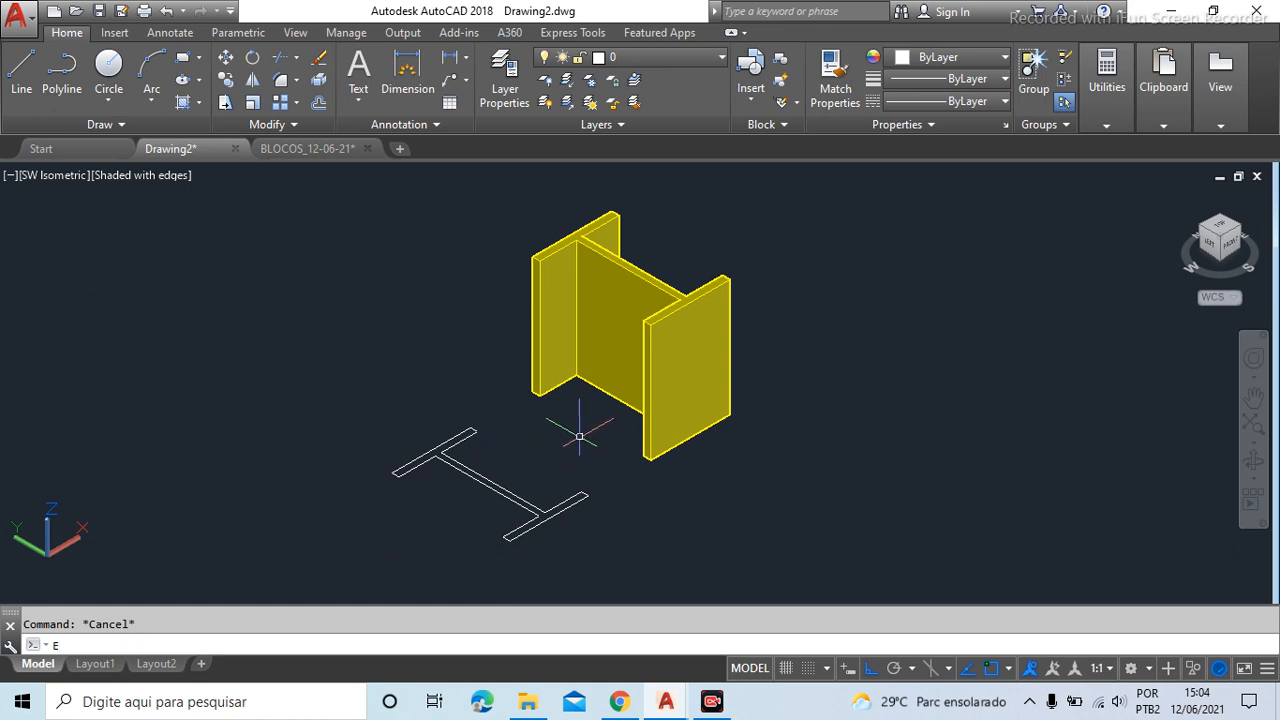
# Extrude all separate lines of the original I-profile upward together, slightly taller than the yellow beam
pyautogui.write('XX')
pyautogui.press('BackSpace')
pyautogui.write('T')
pyautogui.press('Return')
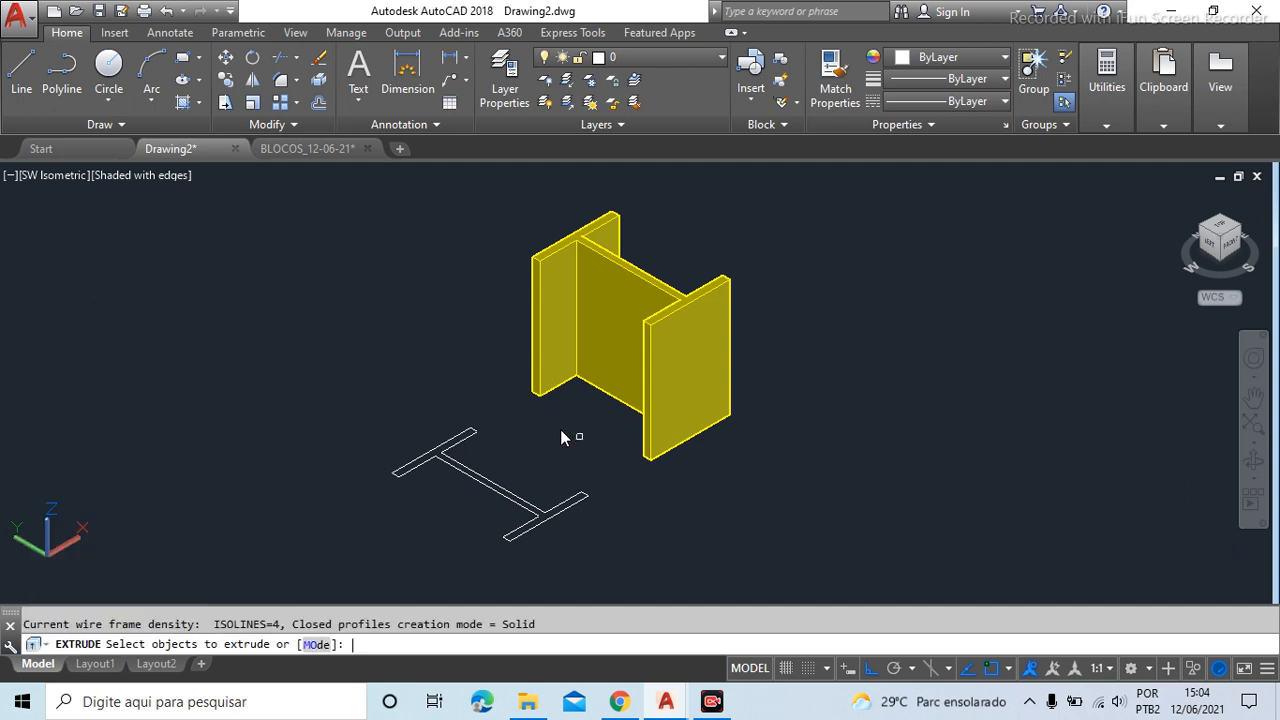
pyautogui.click(603, 420)
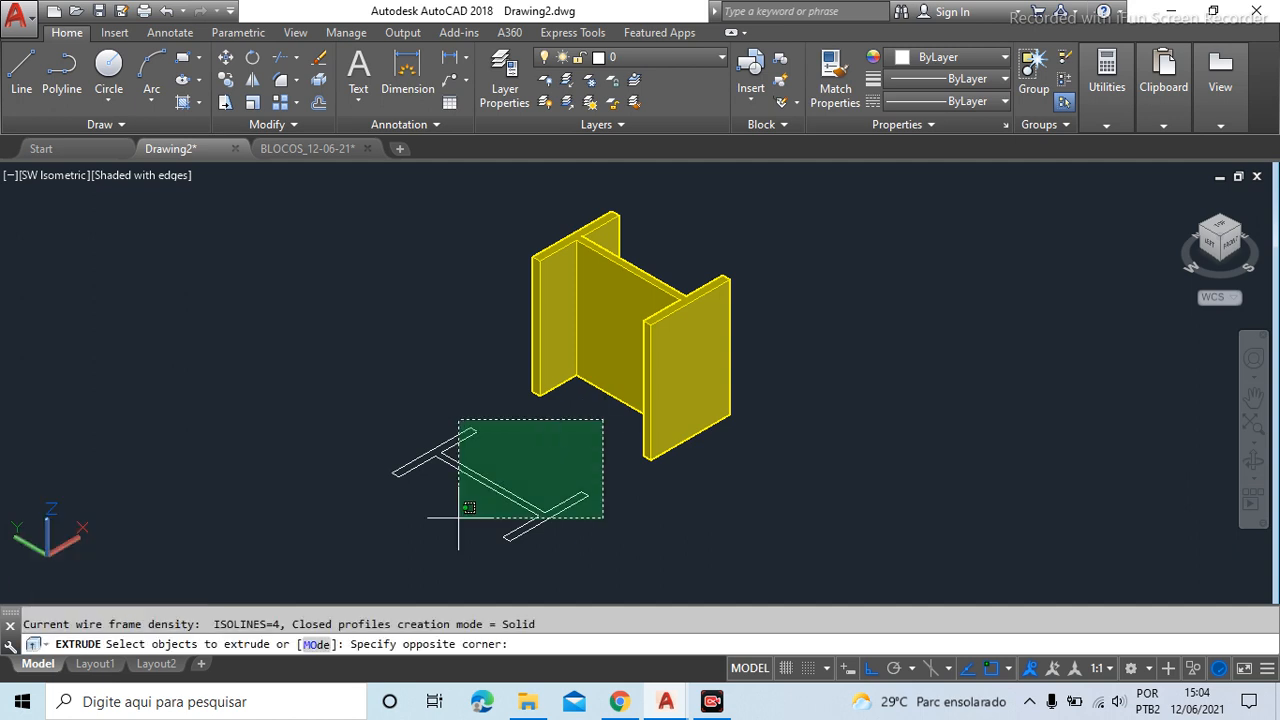
pyautogui.click(337, 562)
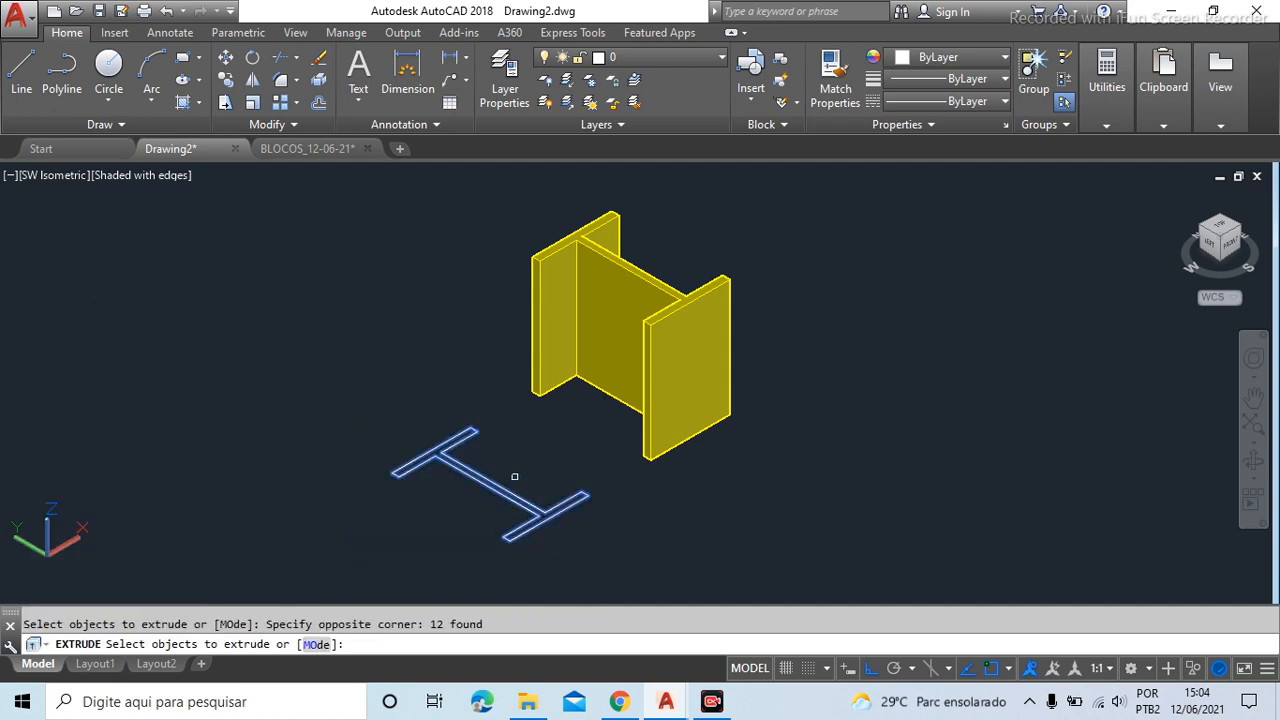
pyautogui.rightClick(406, 390)
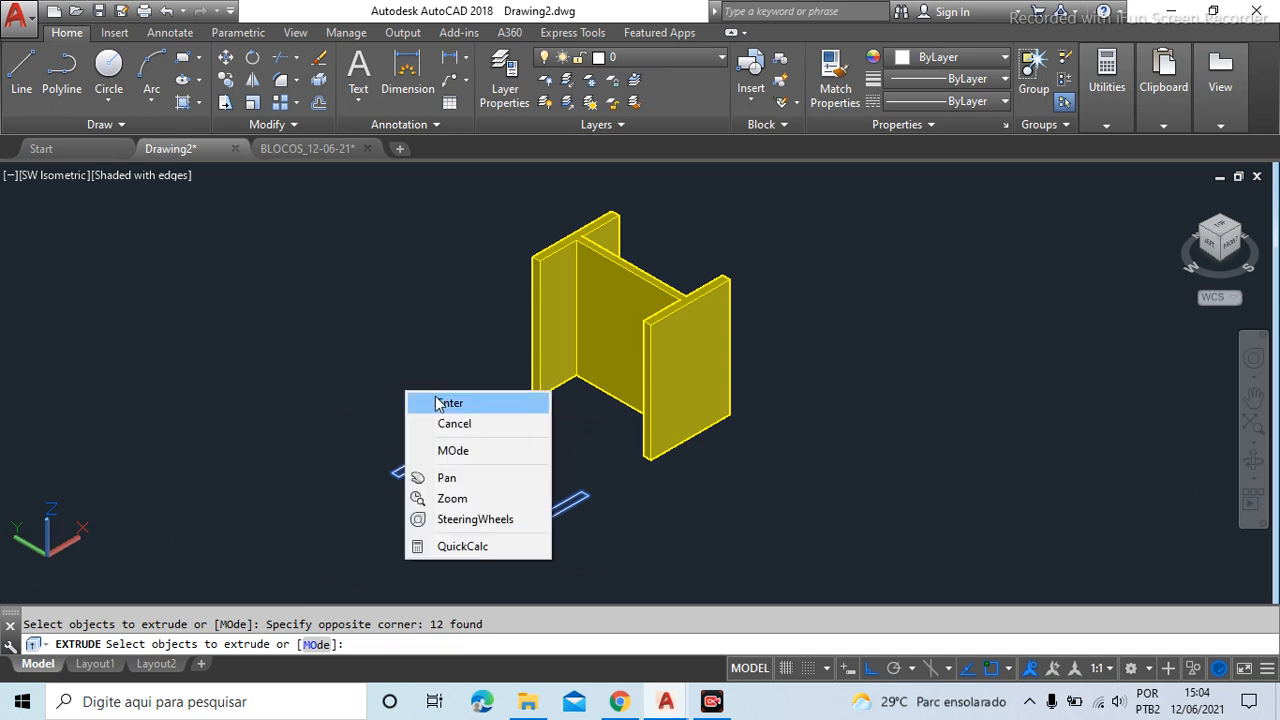
pyautogui.click(436, 402)
pyautogui.press('Return')
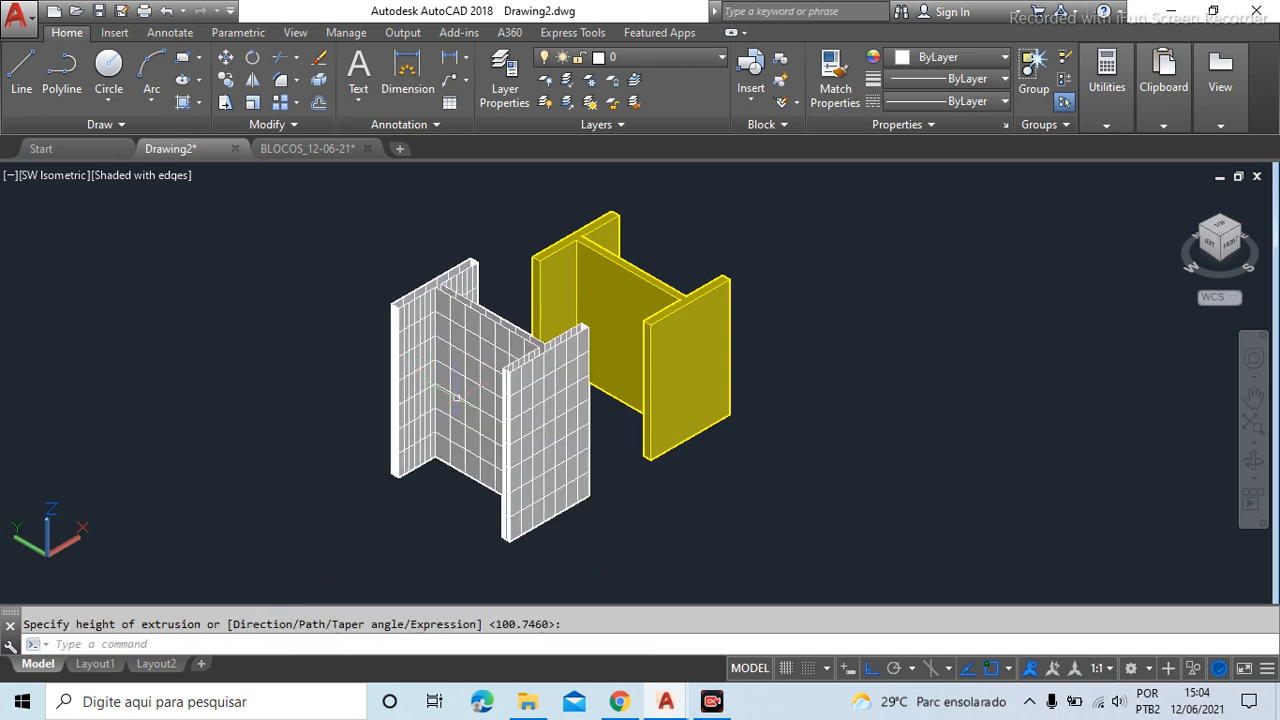
# Select individual faces of the extruded line profile to examine how its pieces differ from the yellow solid
pyautogui.scroll(5, 466, 328)
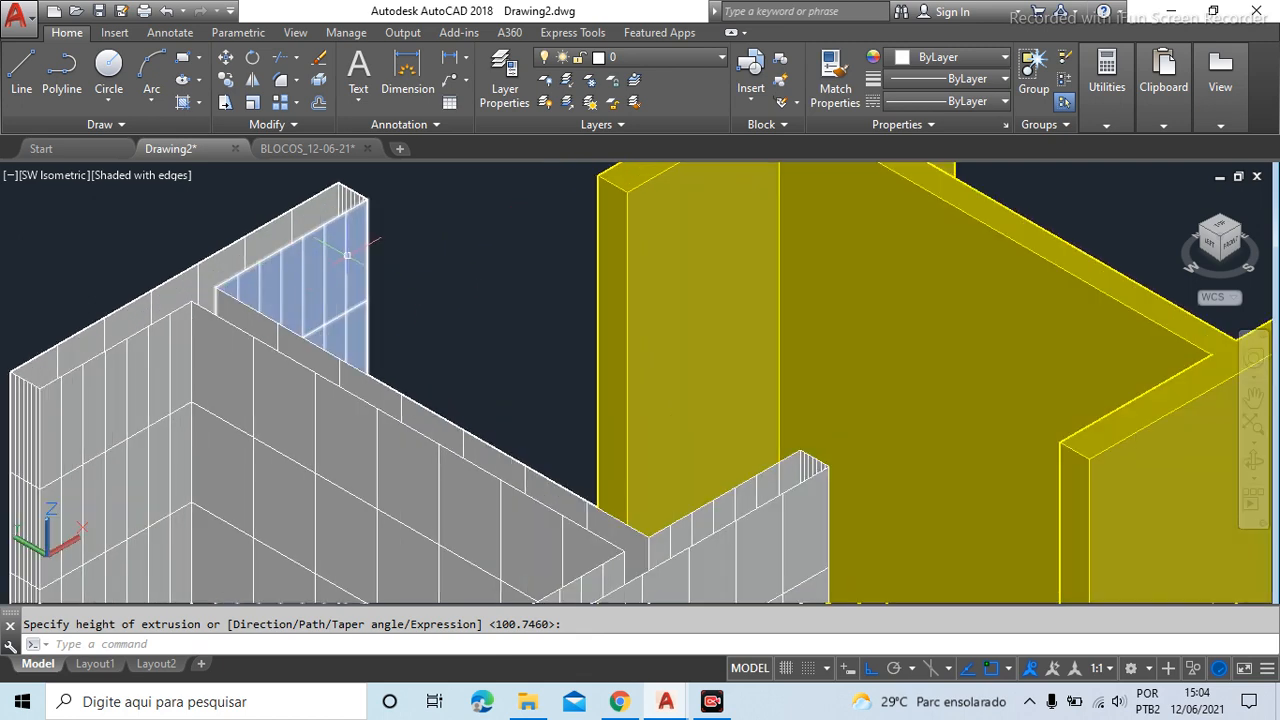
pyautogui.click(350, 256)
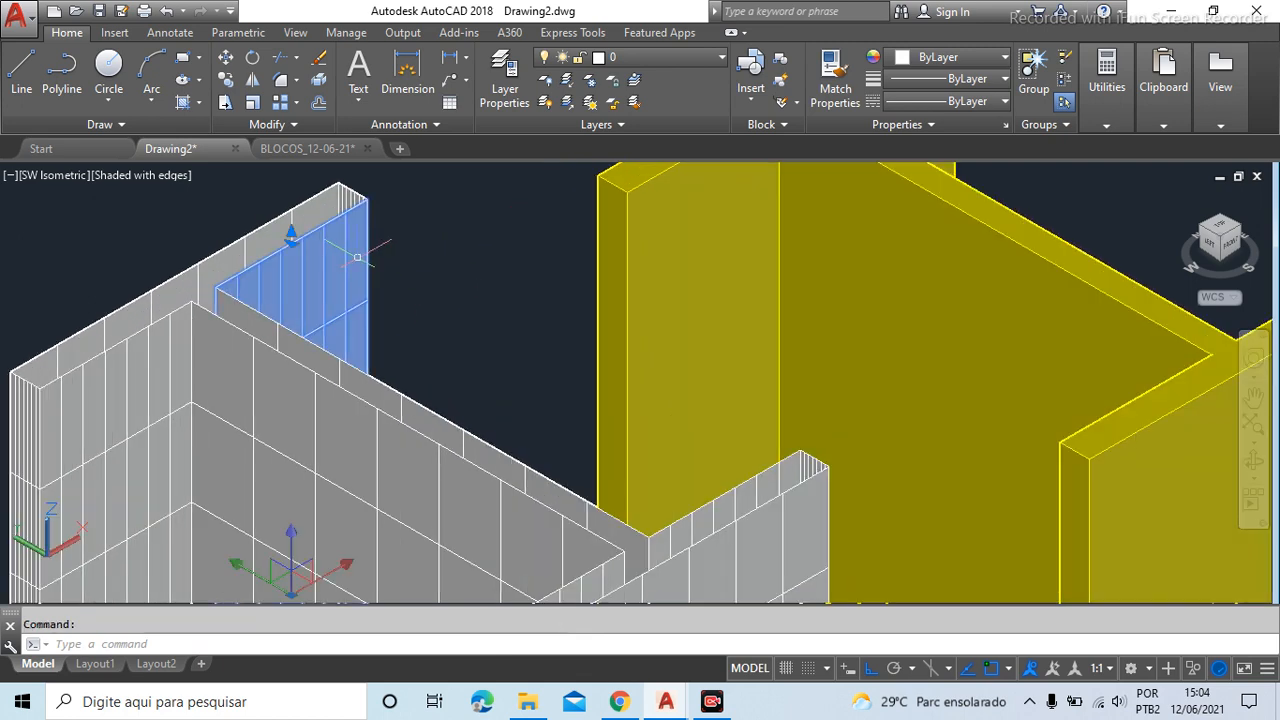
pyautogui.scroll(-2, 526, 270)
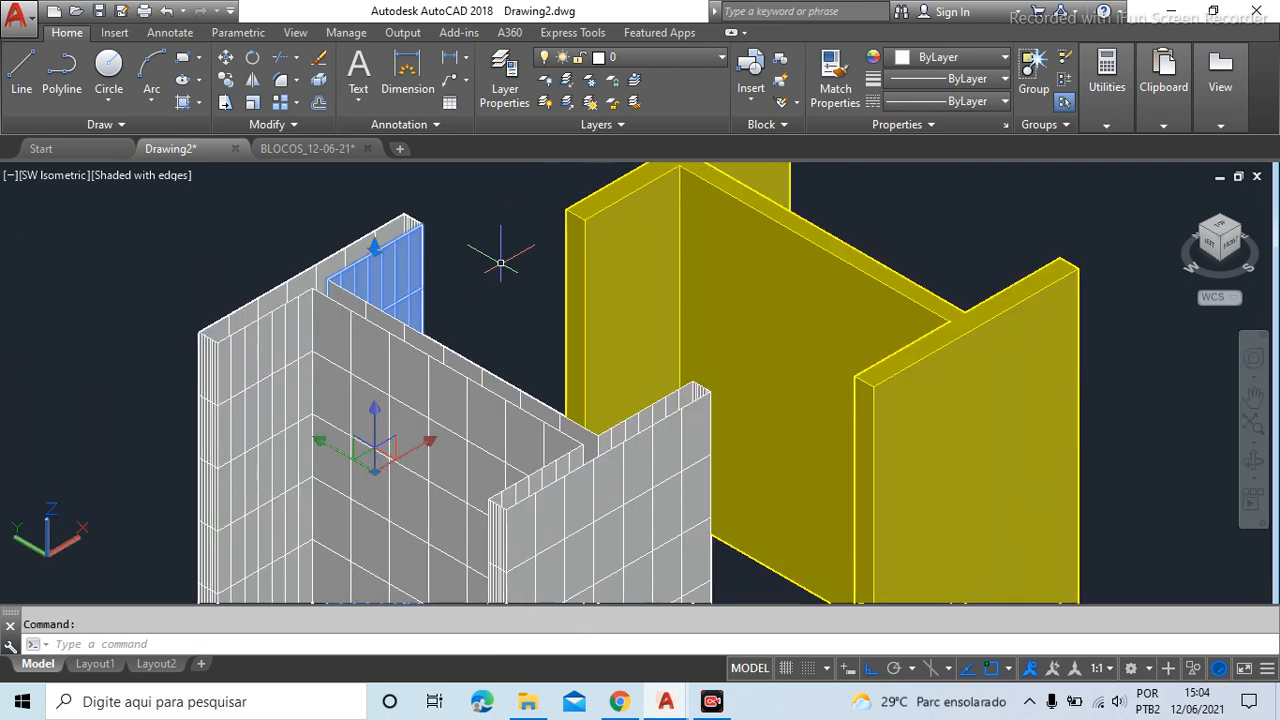
pyautogui.click(322, 270)
pyautogui.press('Escape')
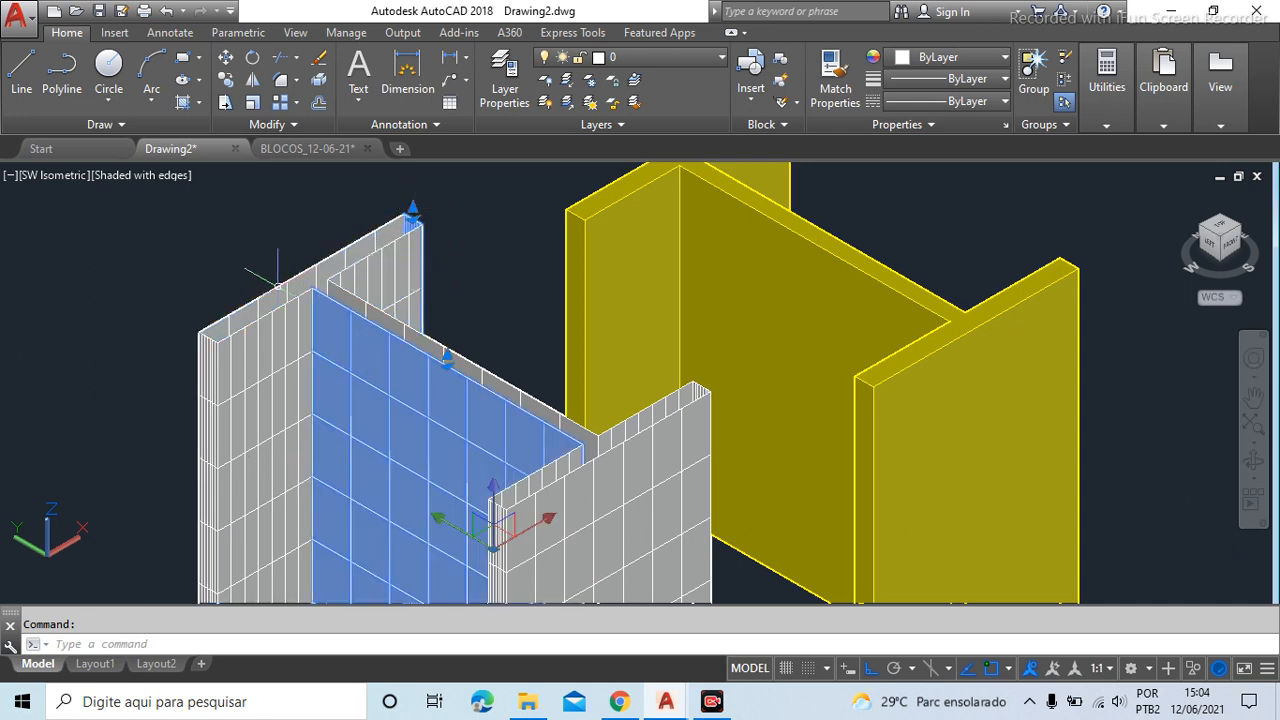
pyautogui.scroll(-3, 425, 500)
pyautogui.click(425, 505)
pyautogui.press('Escape')
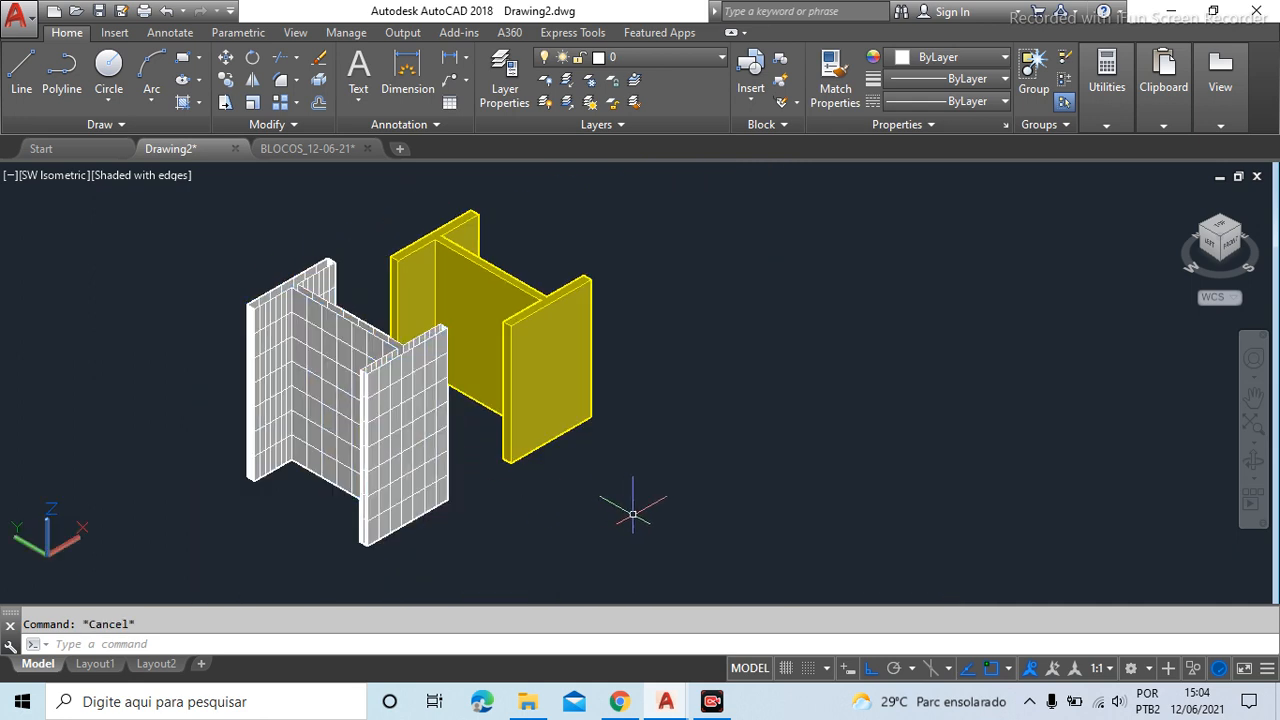
pyautogui.click(315, 306)
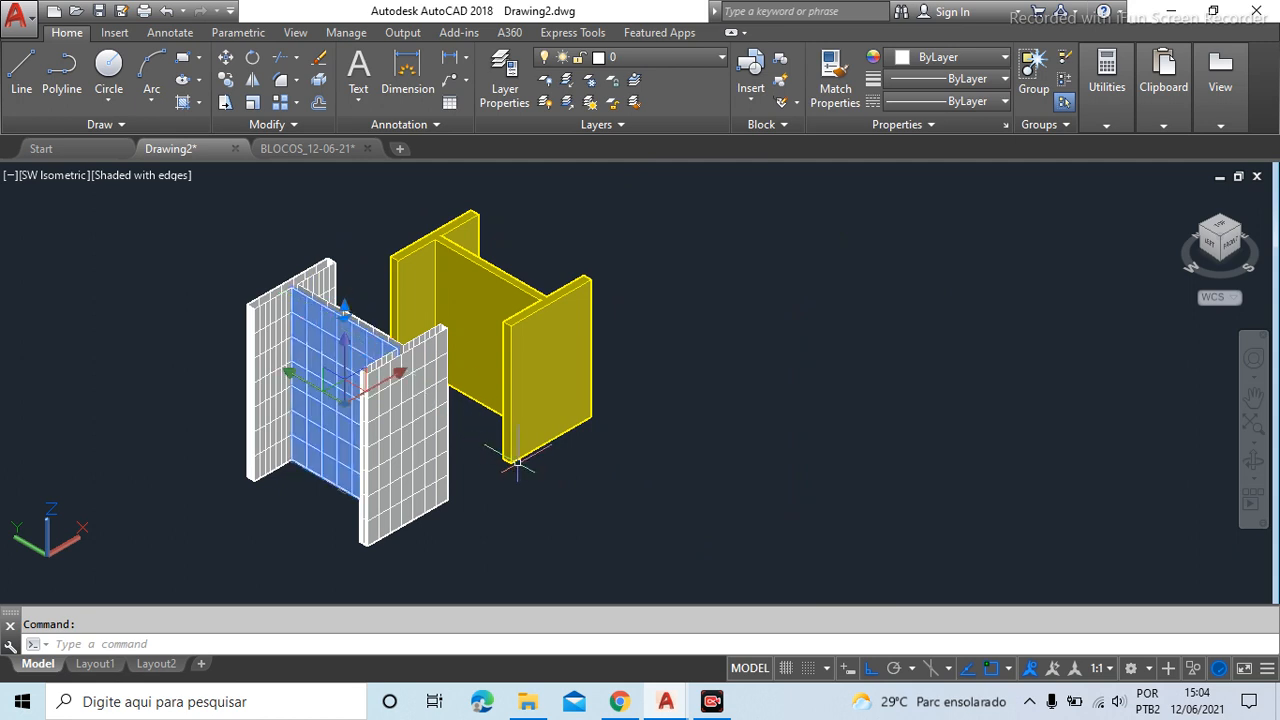
pyautogui.press('Escape')
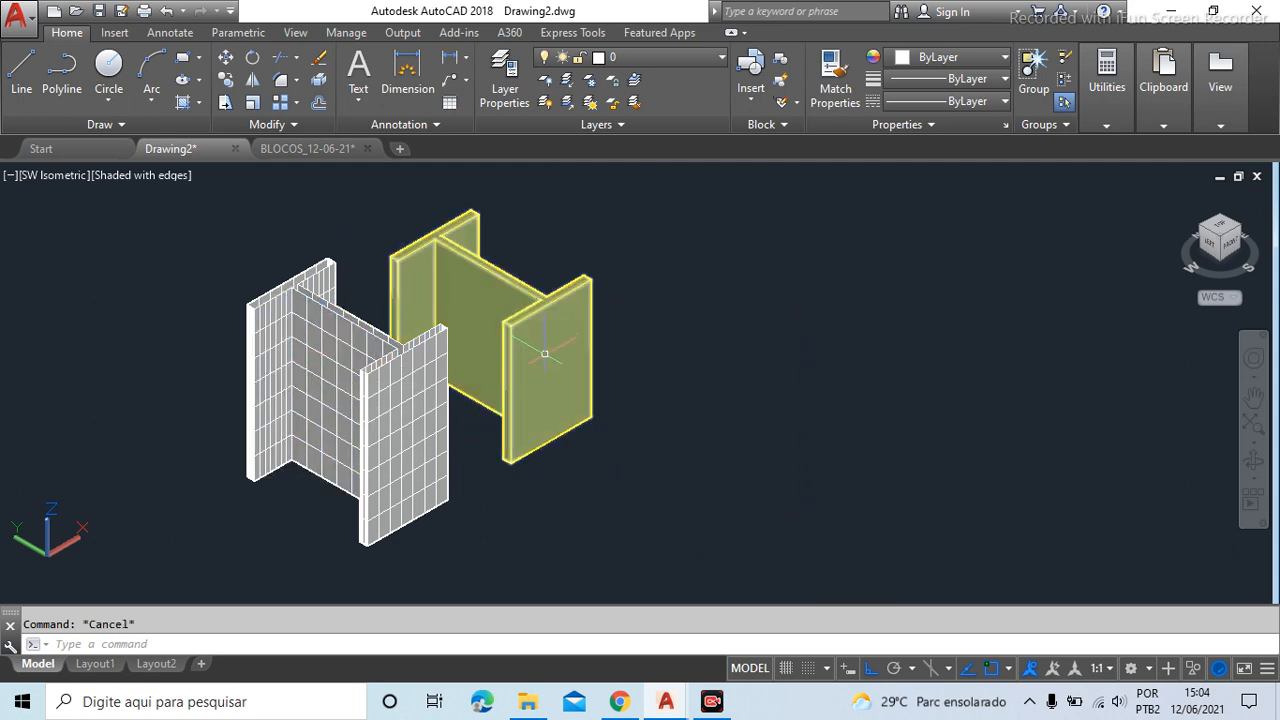
pyautogui.click(345, 324)
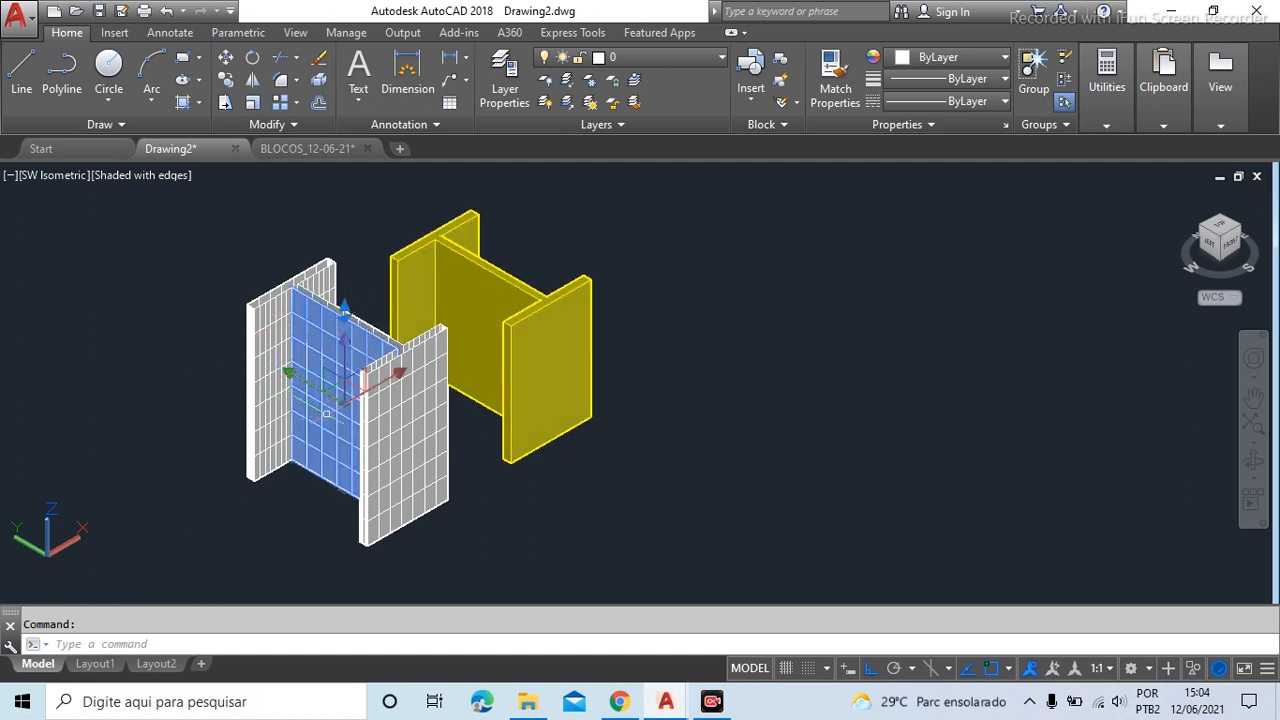
pyautogui.press('Escape')
pyautogui.click(404, 446)
pyautogui.press('Escape')
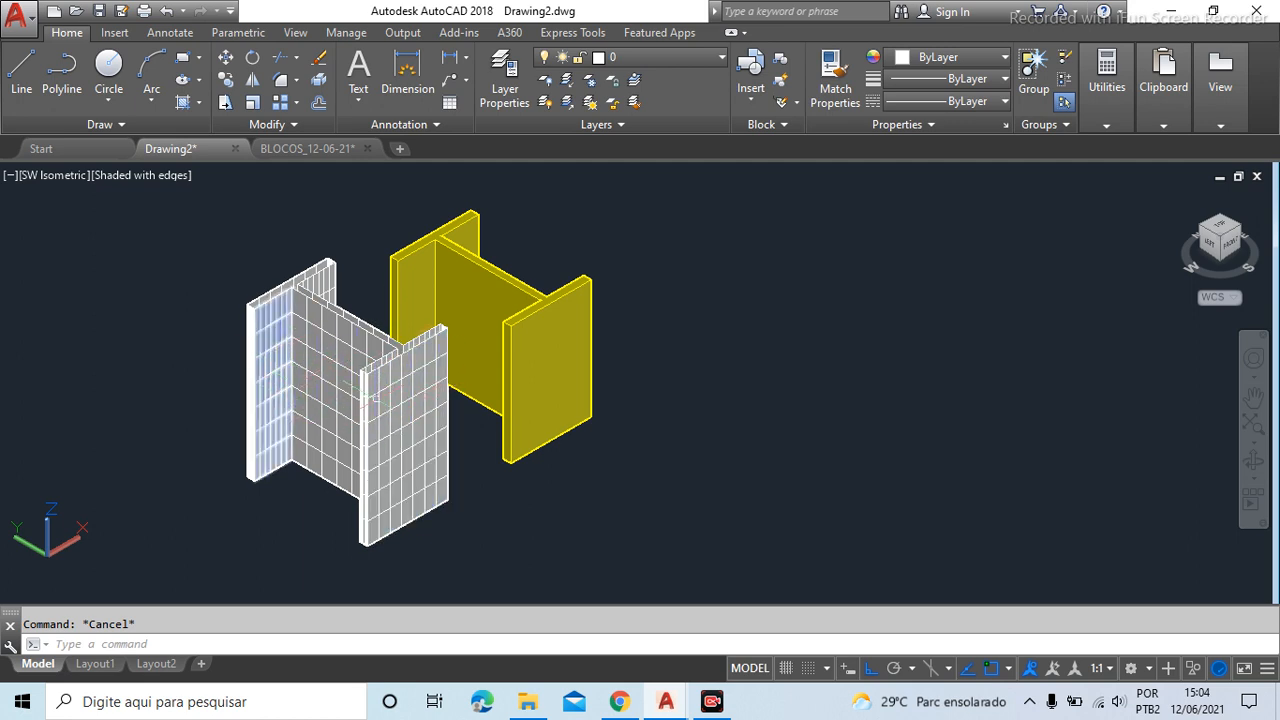
# Select the inner flange face of the white extruded profile to examine it separately, and clear the selection
pyautogui.scroll(4, 274, 298)
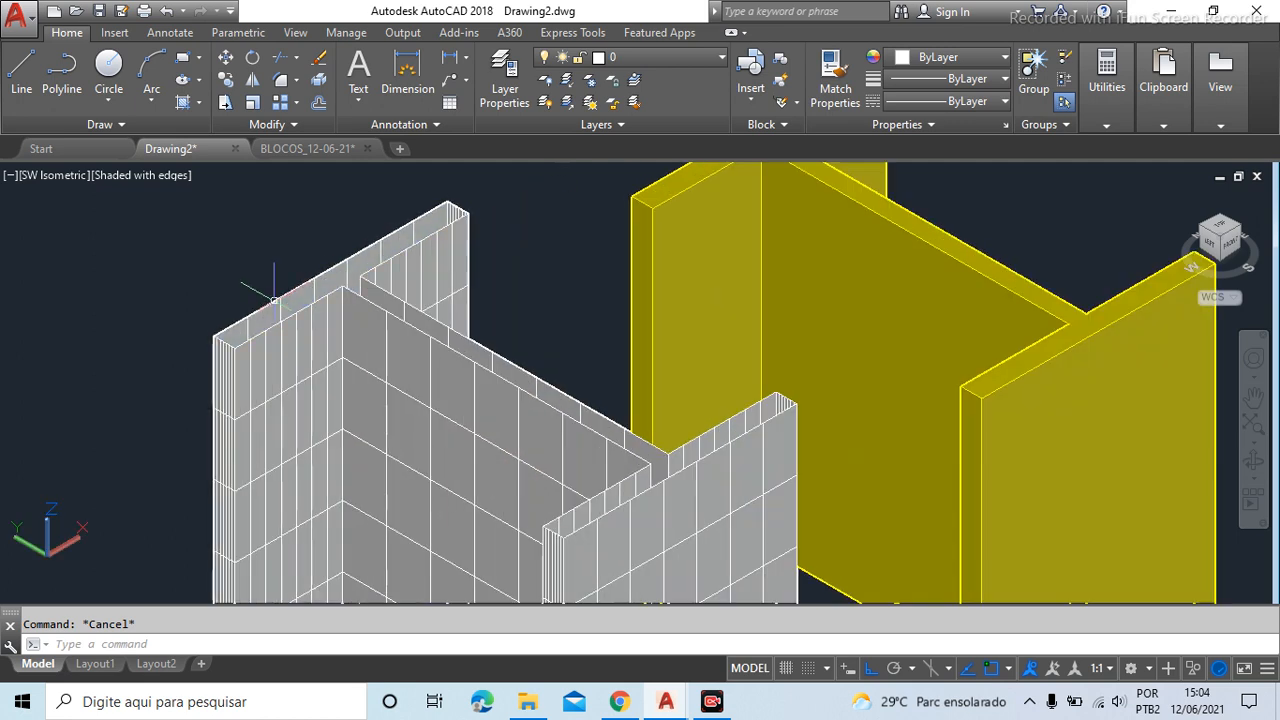
pyautogui.click(288, 313)
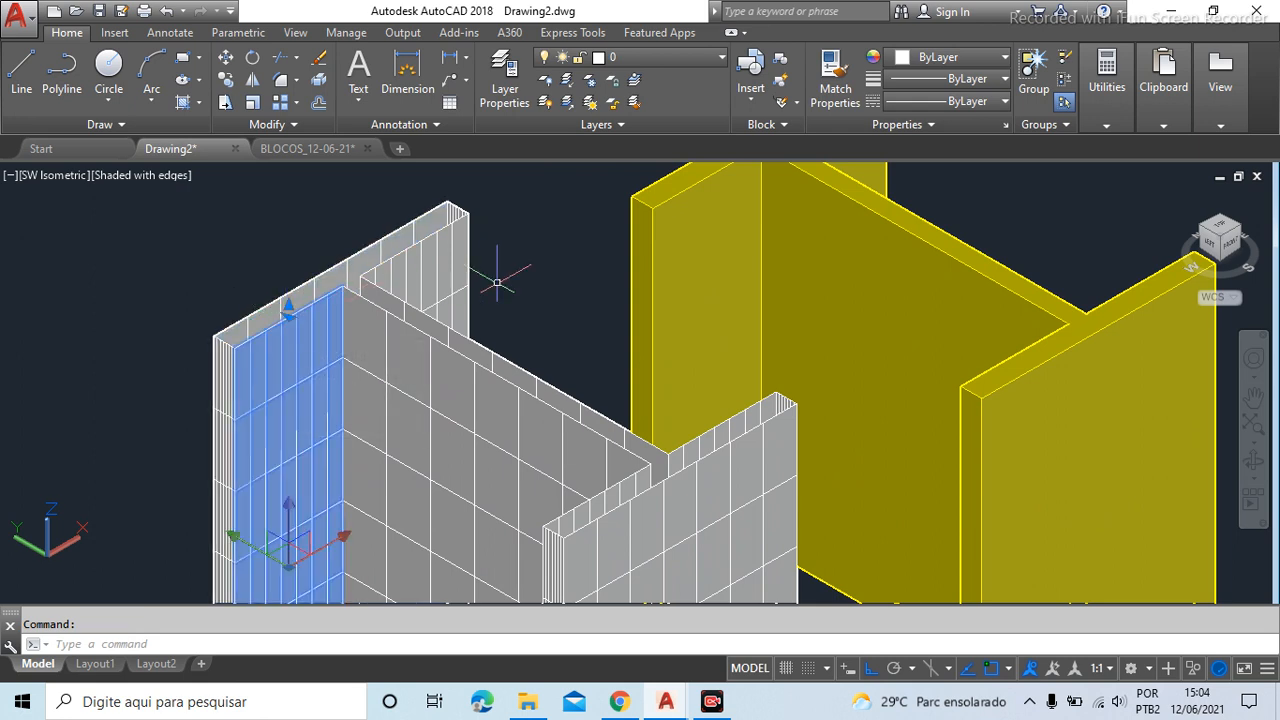
pyautogui.scroll(-2, 497, 283)
pyautogui.scroll(-2, 363, 240)
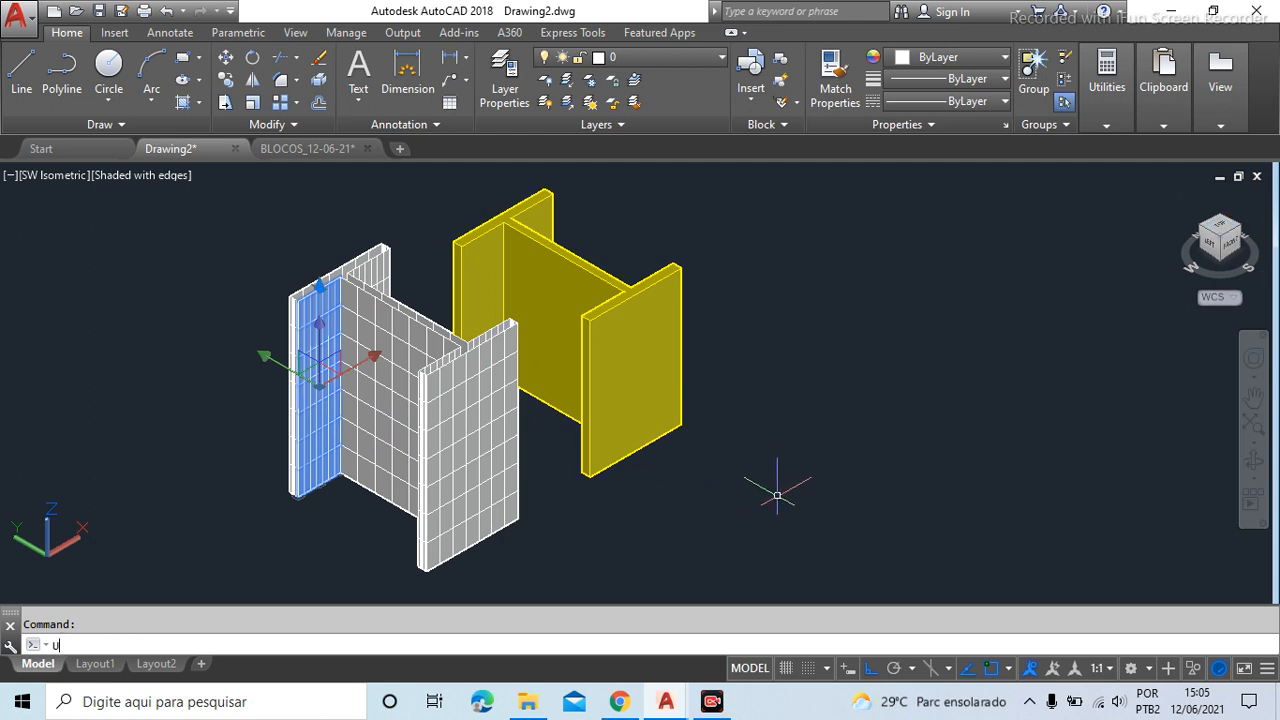
pyautogui.press('Escape')
# Undo both extrusions, the yellow color and the view changes, back to the two flat I-profiles in top view
pyautogui.scroll(-5, 777, 494)
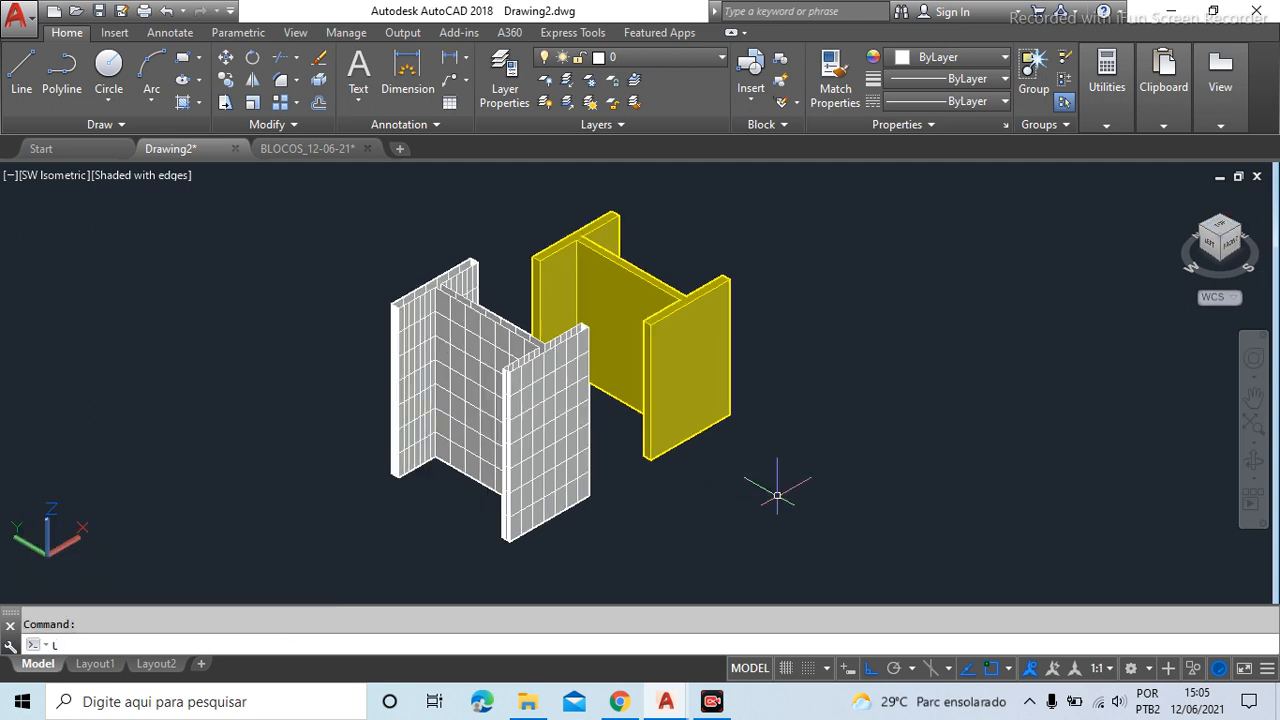
pyautogui.write('U')
pyautogui.press('Return')
pyautogui.press('Return')
pyautogui.press('Return')
pyautogui.press('Return')
pyautogui.press('Return')
pyautogui.press('Return')
pyautogui.press('Return')
pyautogui.press('Return')
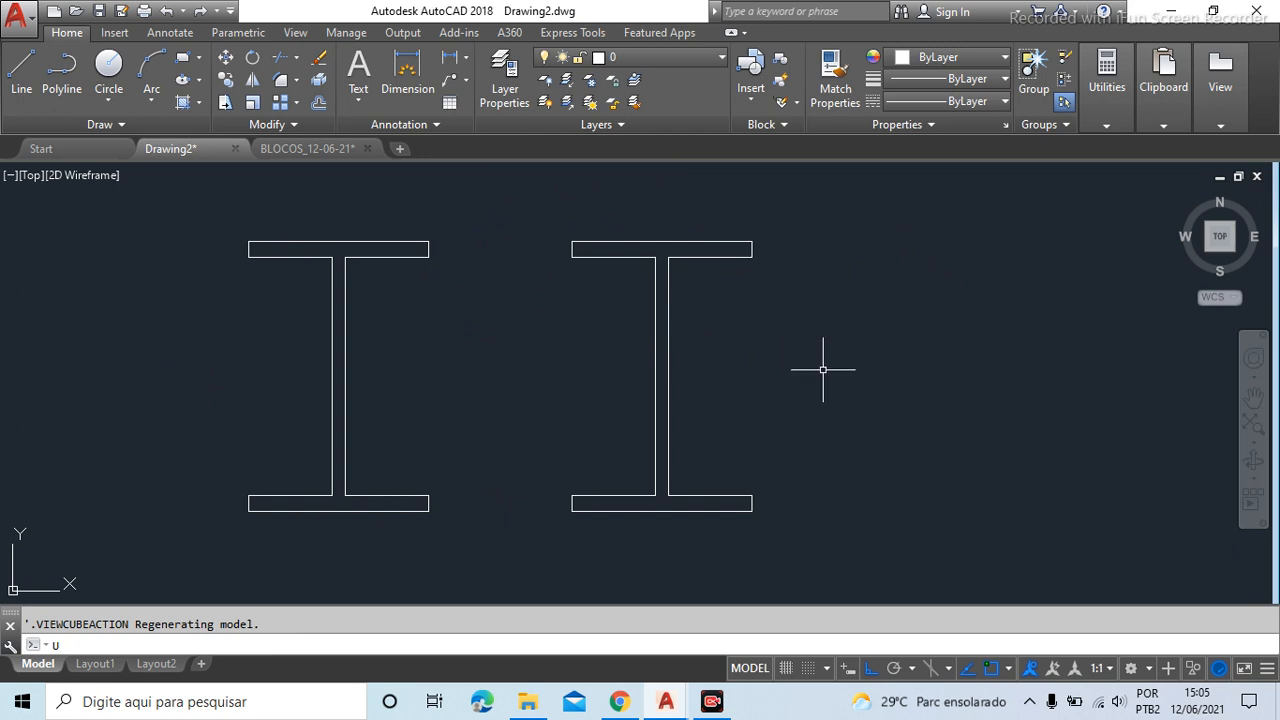
# Select the eastern I-profile to check whether it is a single polyline, and clear the selection
pyautogui.scroll(-4, 268, 375)
pyautogui.scroll(2, 470, 370)
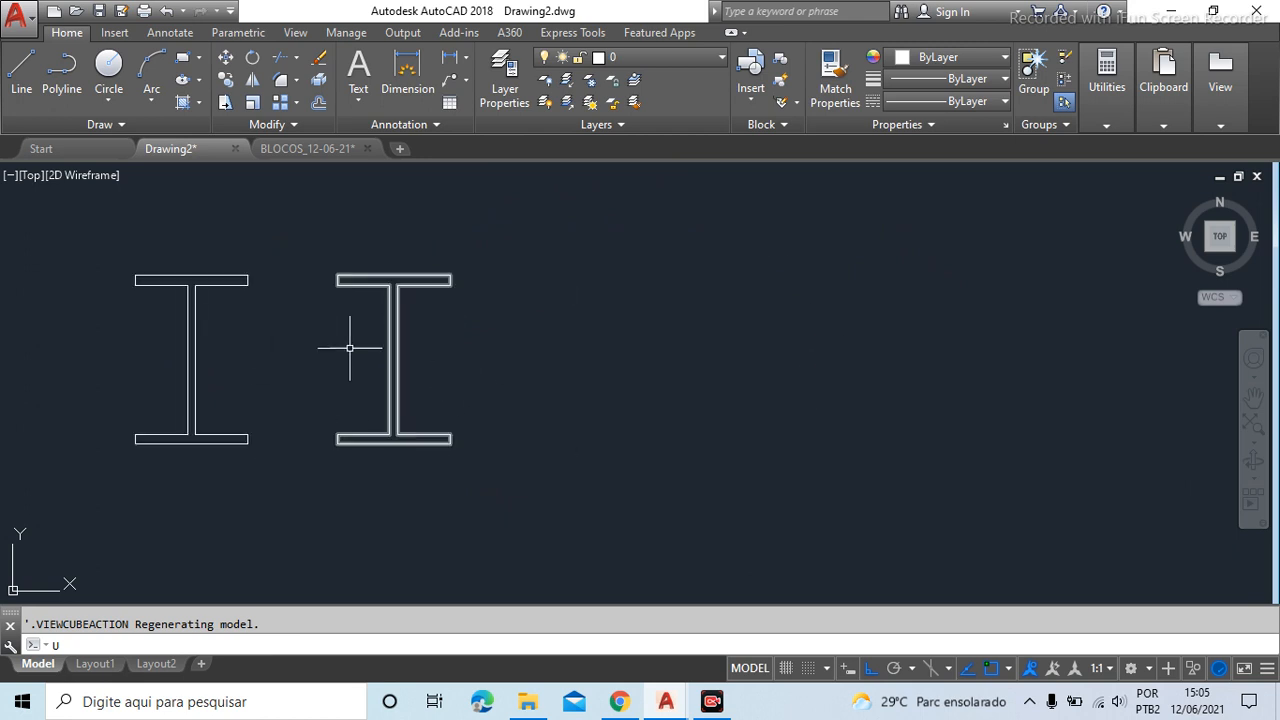
pyautogui.press('Escape')
pyautogui.click(349, 277)
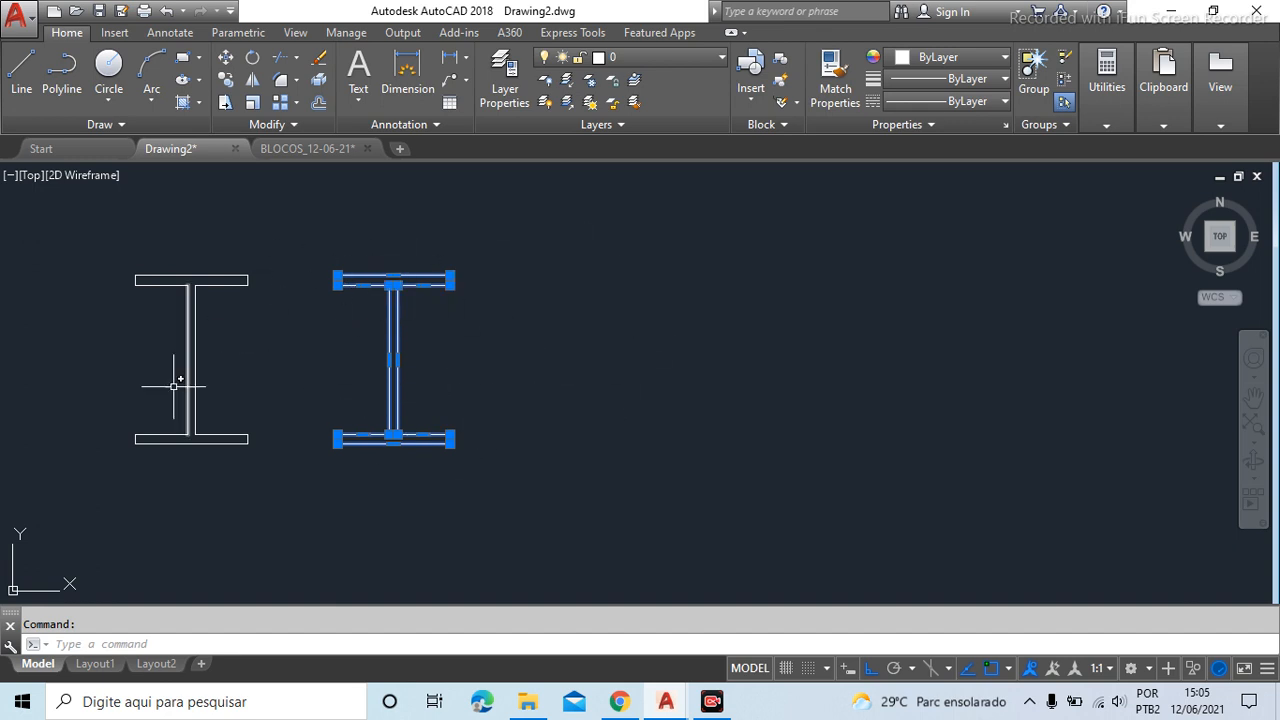
pyautogui.scroll(-5, 700, 345)
pyautogui.press('Escape')
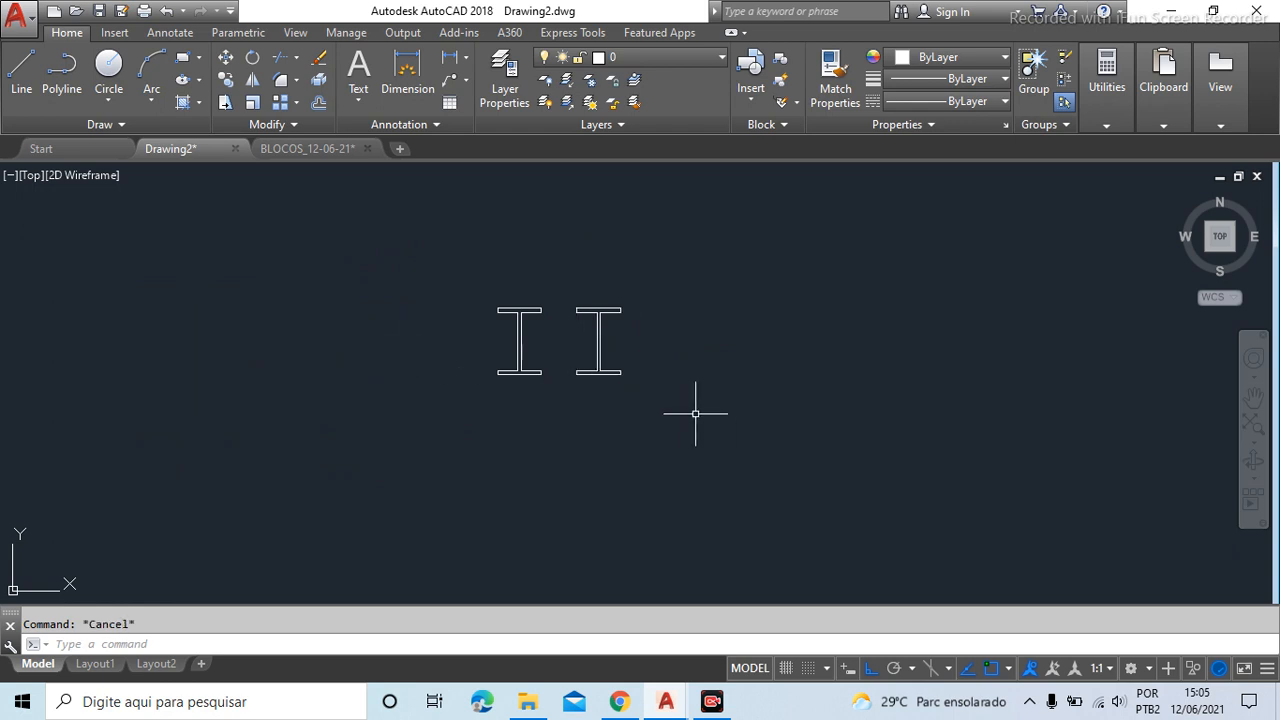
# Erase the western I-profile made of separate lines, keeping the closed-polyline profile
pyautogui.scroll(5, 503, 334)
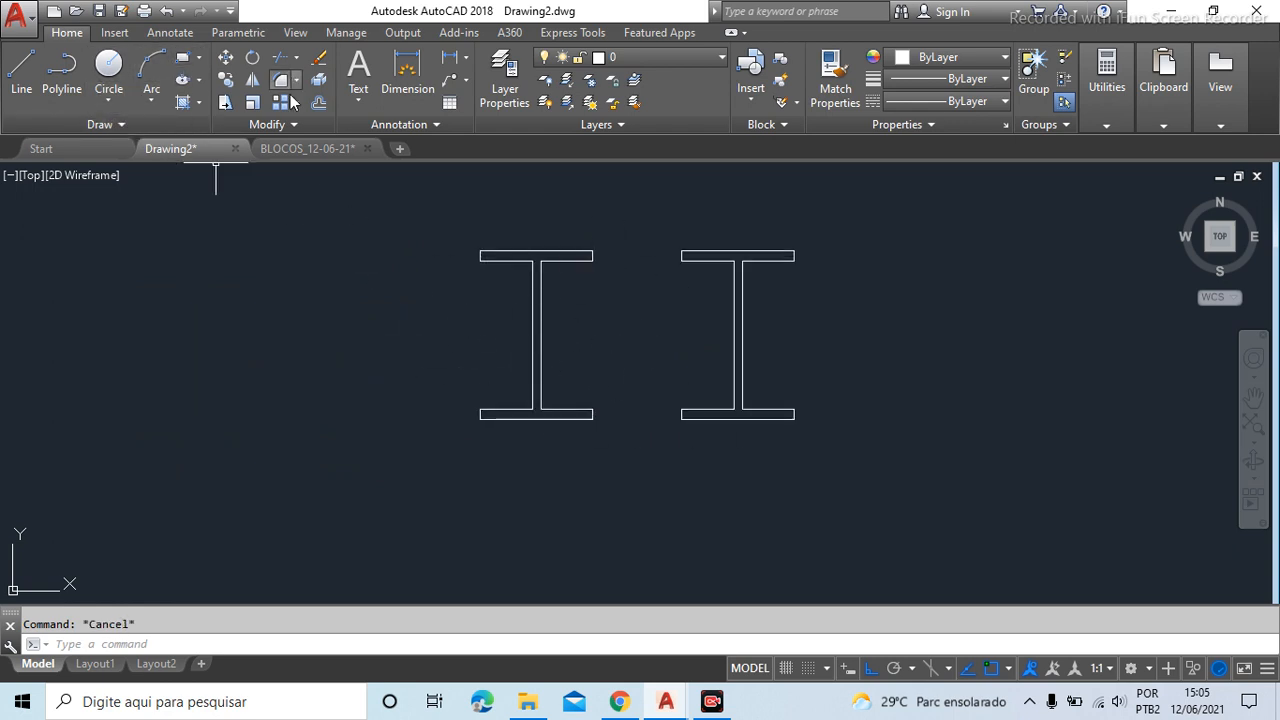
pyautogui.click(318, 58)
pyautogui.click(620, 212)
pyautogui.click(373, 481)
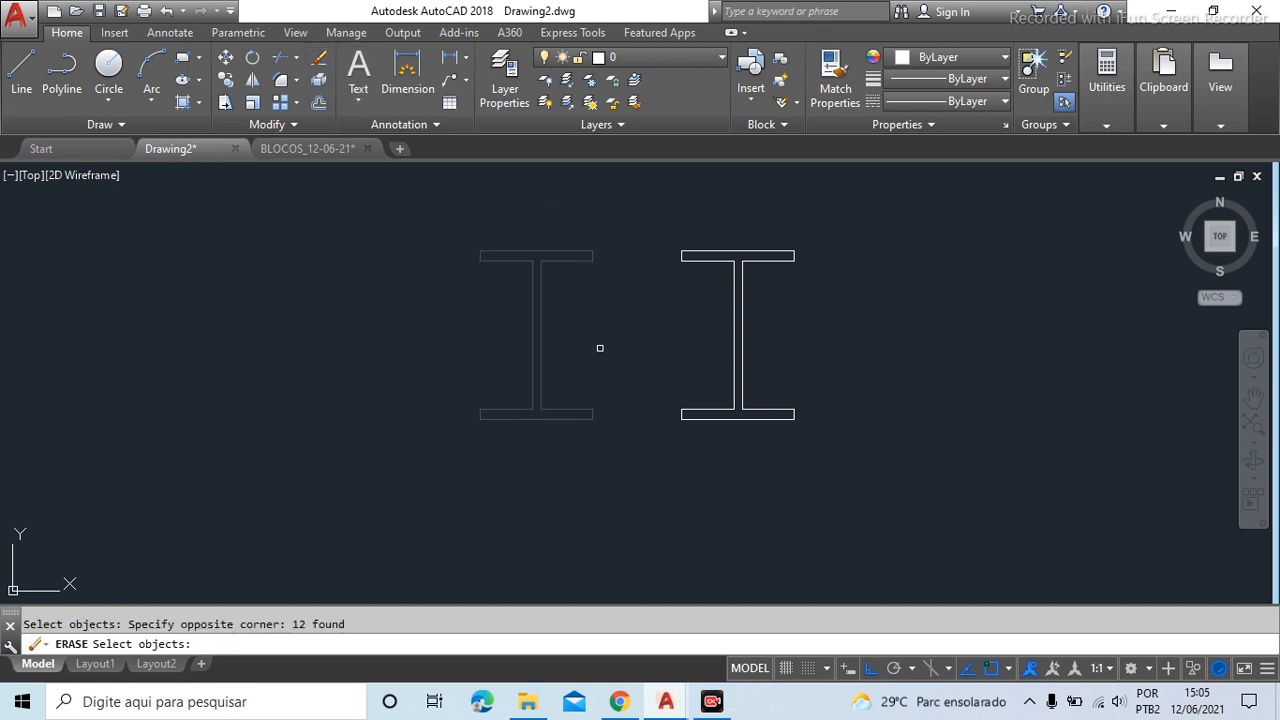
pyautogui.press('Return')
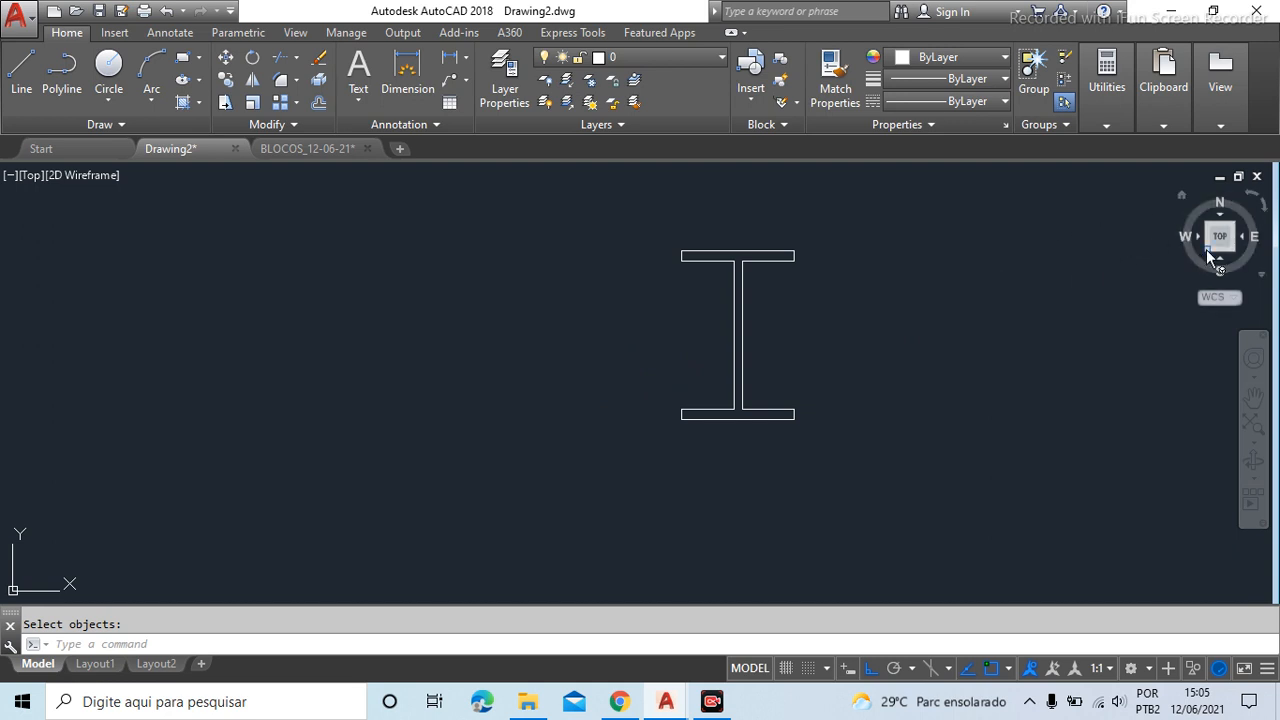
# Draw a short horizontal line across the web at mid-height, between the midpoints of its two vertical edges
pyautogui.scroll(2, 883, 346)
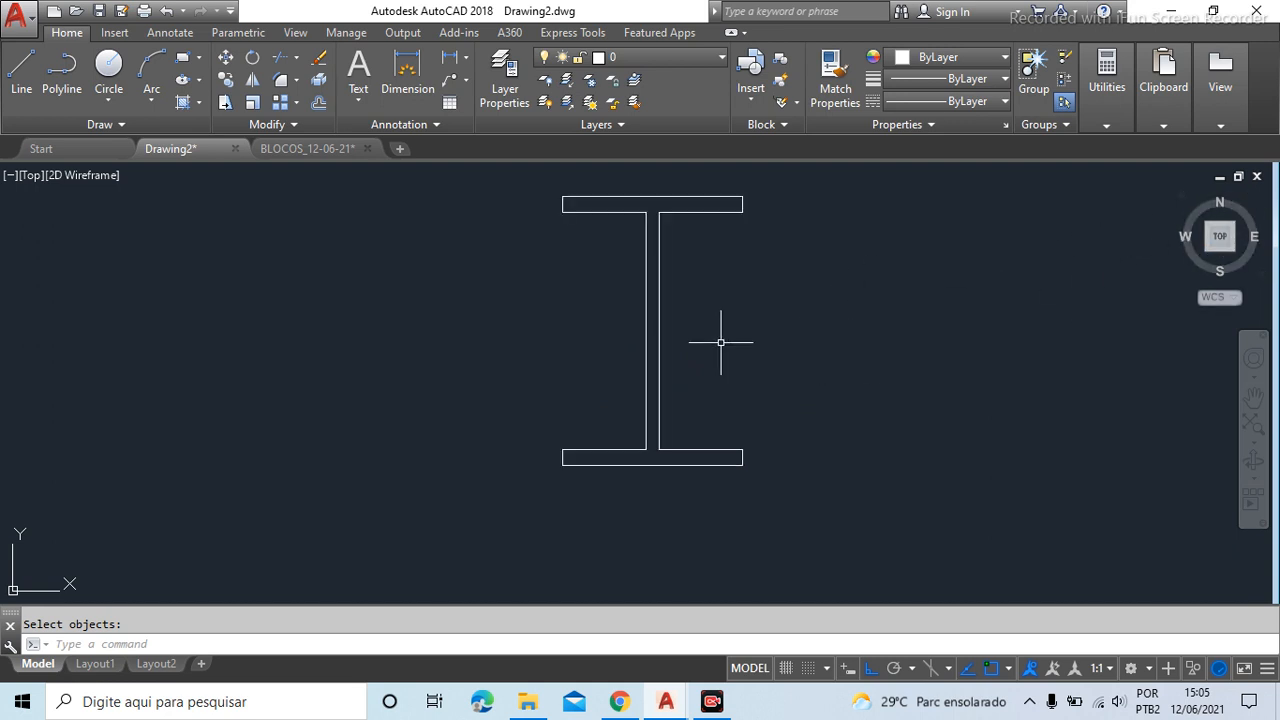
pyautogui.scroll(-2, 500, 357)
pyautogui.scroll(4, 620, 329)
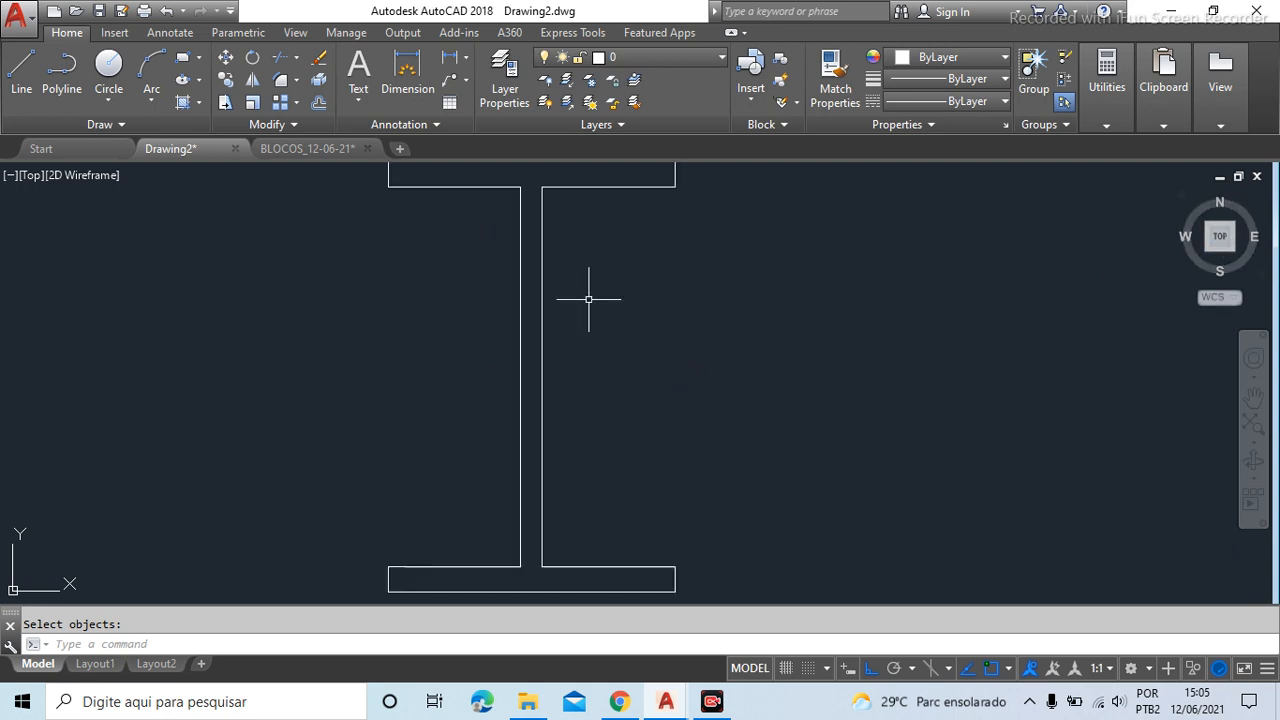
pyautogui.click(20, 76)
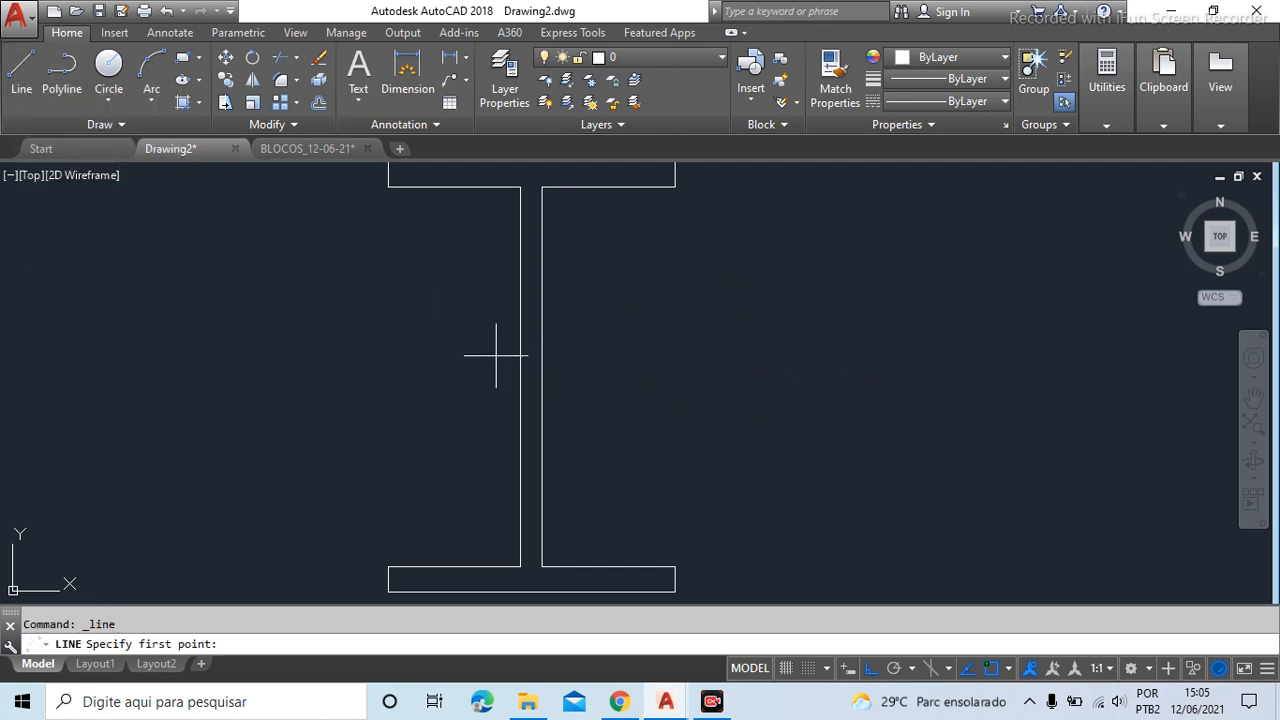
pyautogui.click(542, 381)
pyautogui.click(542, 379)
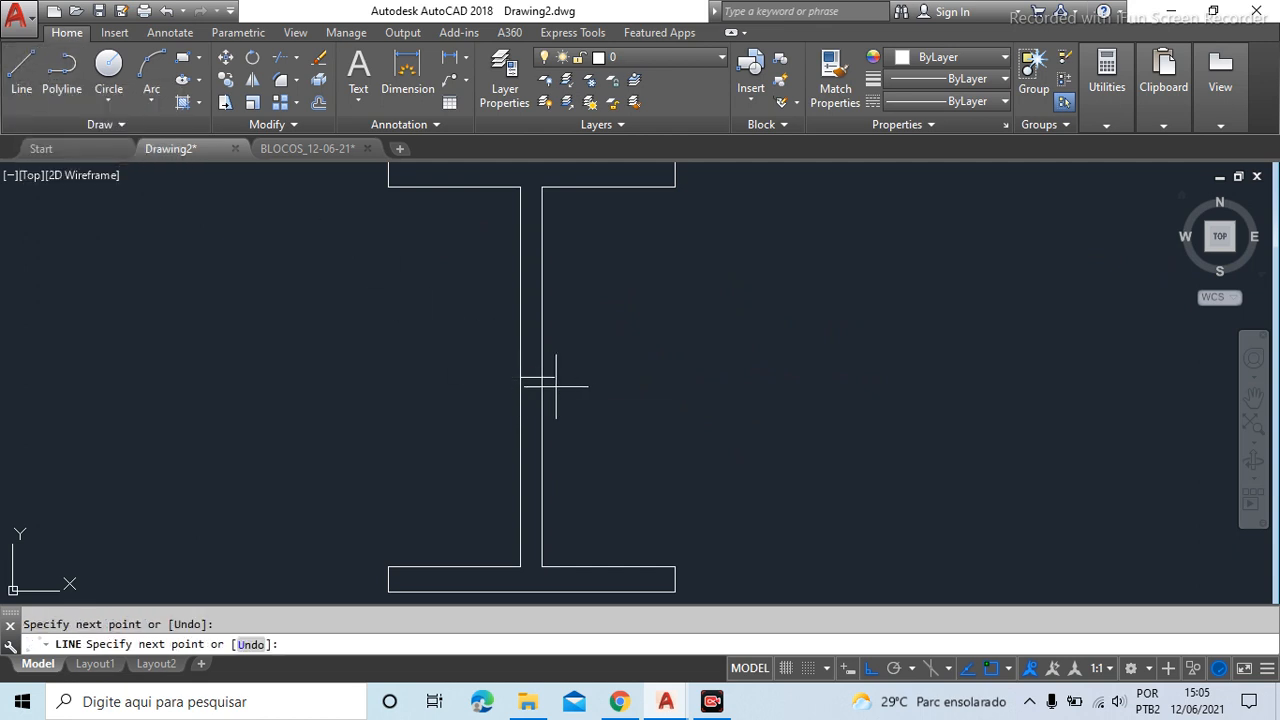
pyautogui.rightClick(568, 380)
pyautogui.click(605, 395)
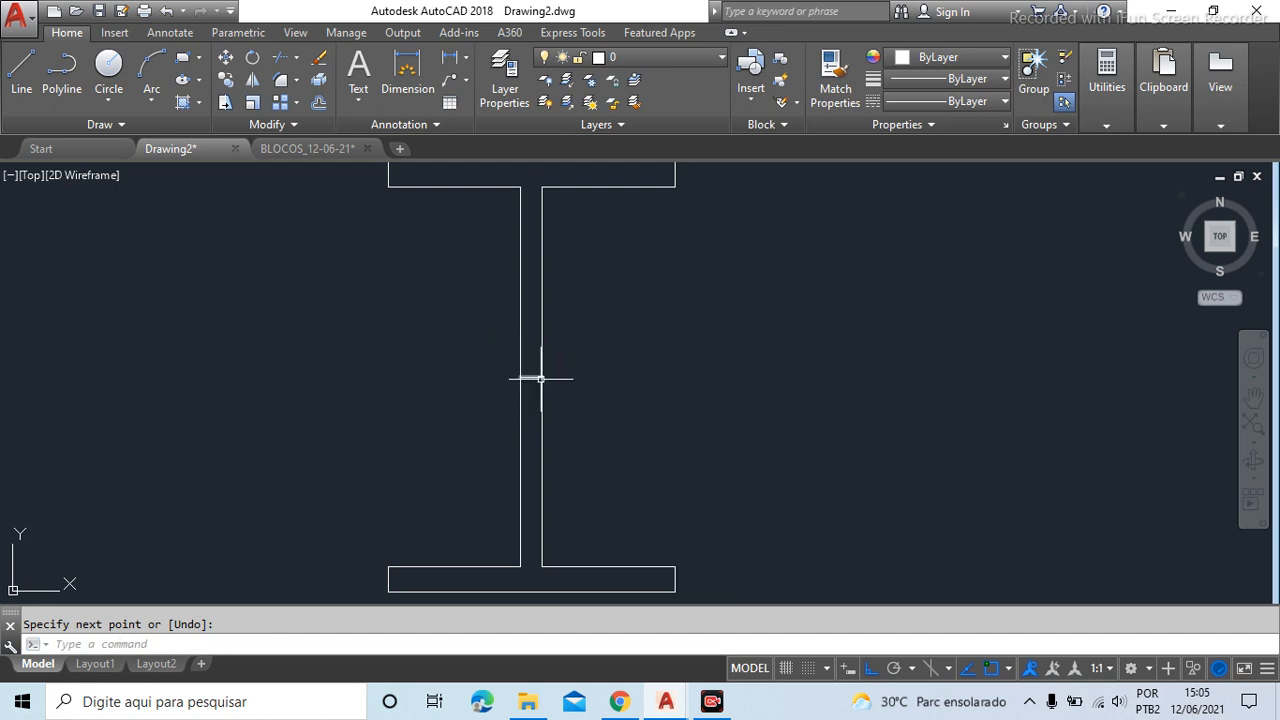
# Start moving the I-profile together with its short web line, using the midpoint of that line as the base point
pyautogui.scroll(-3, 866, 341)
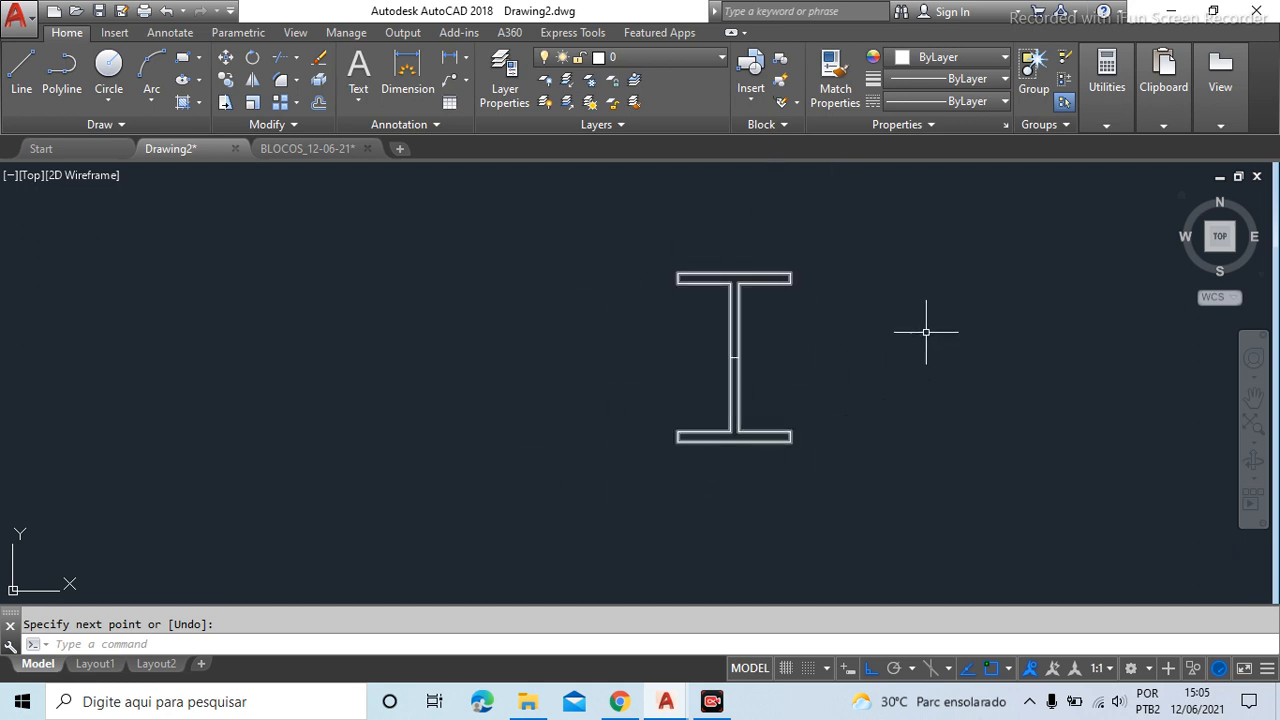
pyautogui.scroll(-2, 923, 334)
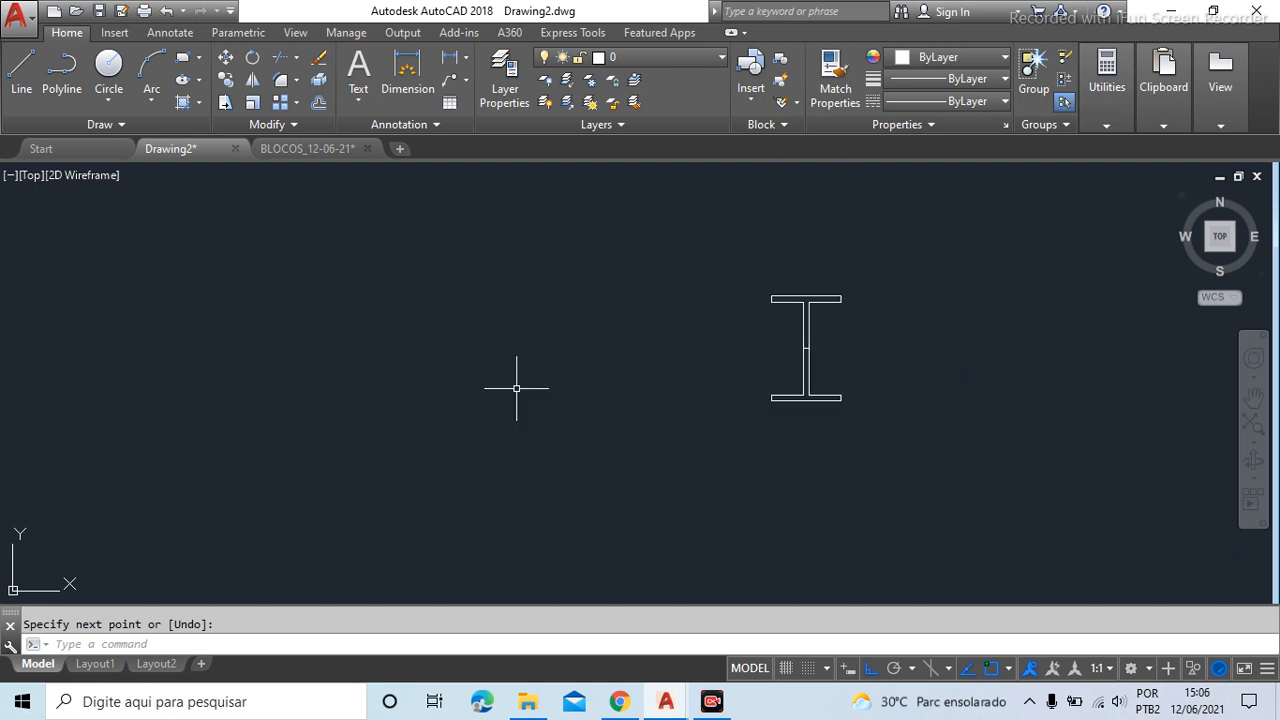
pyautogui.click(227, 58)
pyautogui.click(925, 243)
pyautogui.click(597, 481)
pyautogui.press('Return')
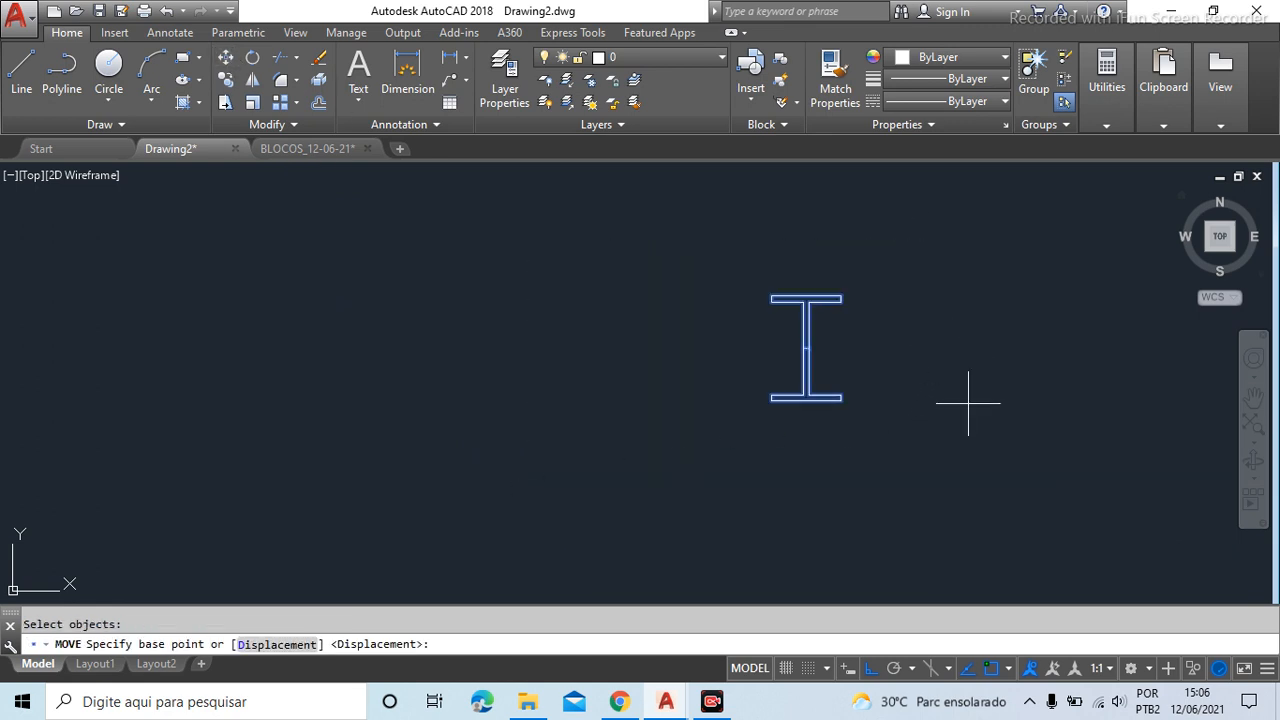
pyautogui.scroll(5, 894, 434)
pyautogui.scroll(-4, 686, 337)
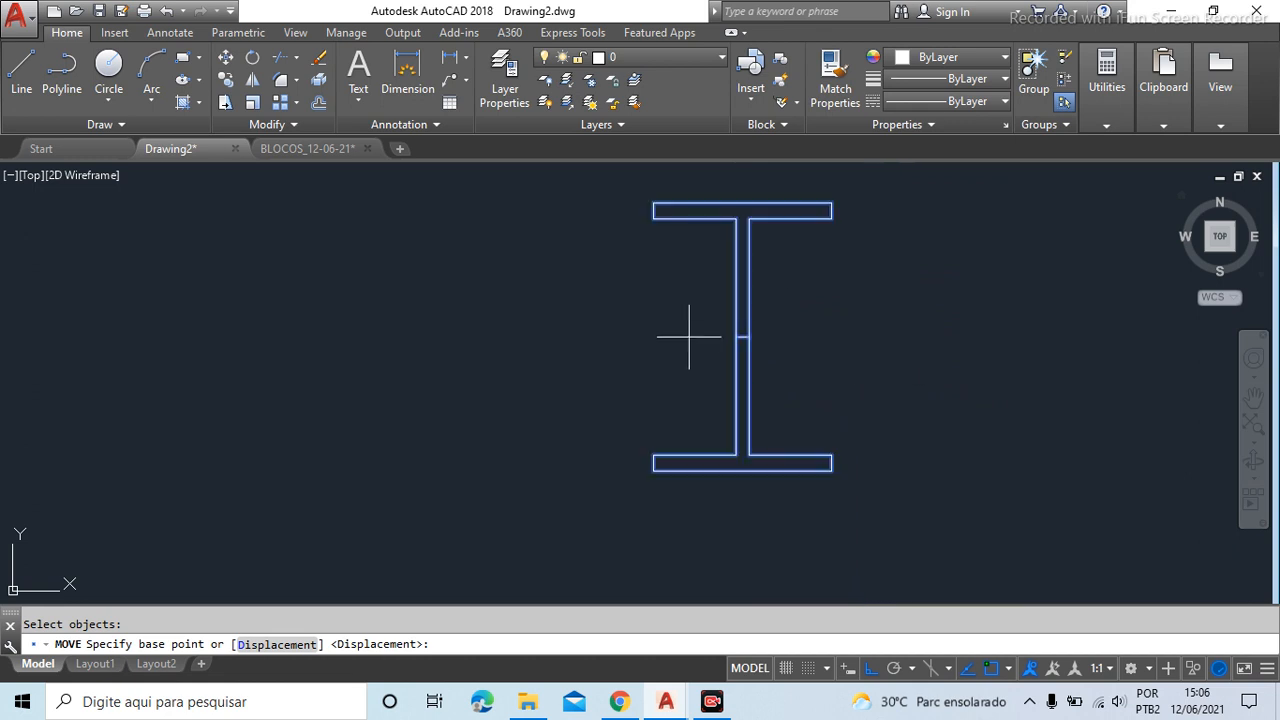
pyautogui.scroll(2, 740, 337)
pyautogui.scroll(2, 771, 363)
pyautogui.scroll(-4, 718, 341)
pyautogui.scroll(3, 700, 300)
pyautogui.scroll(-3, 686, 290)
pyautogui.scroll(6, 678, 352)
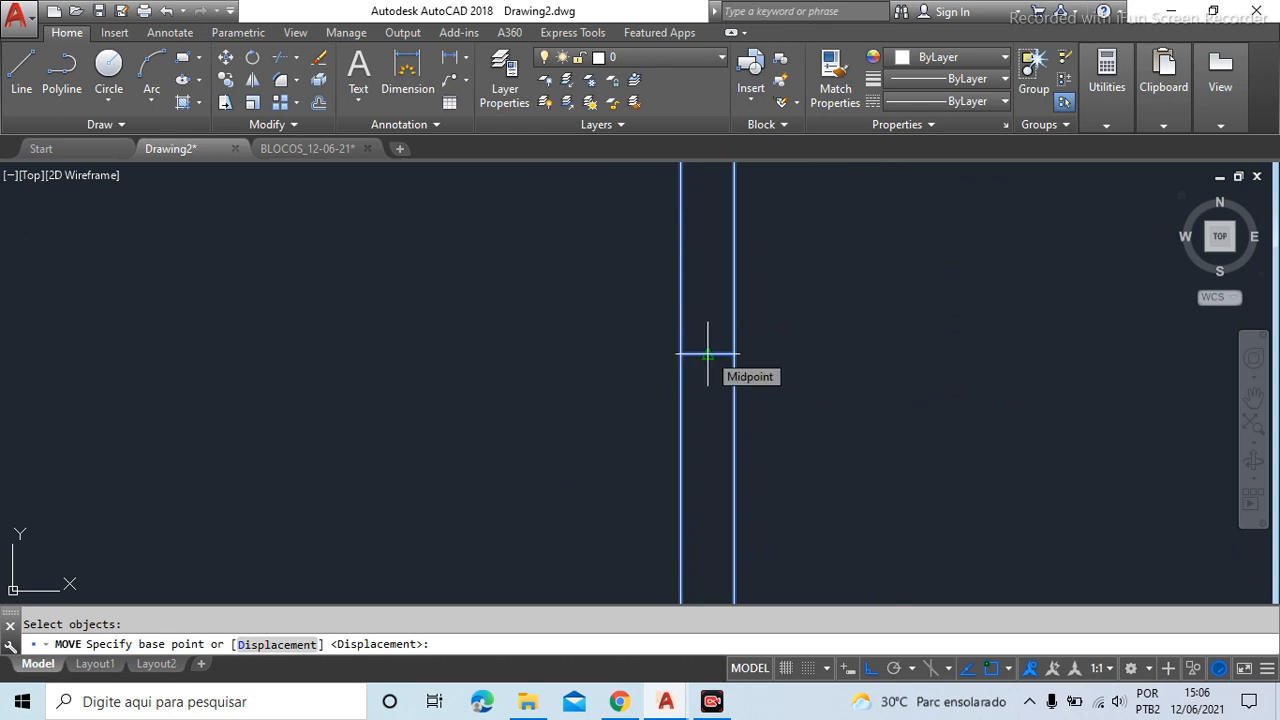
pyautogui.click(707, 354)
# Switch from Ortho to polar tracking and place the moved I-profile's center on the grid's upper-left corner
pyautogui.scroll(-5, 714, 342)
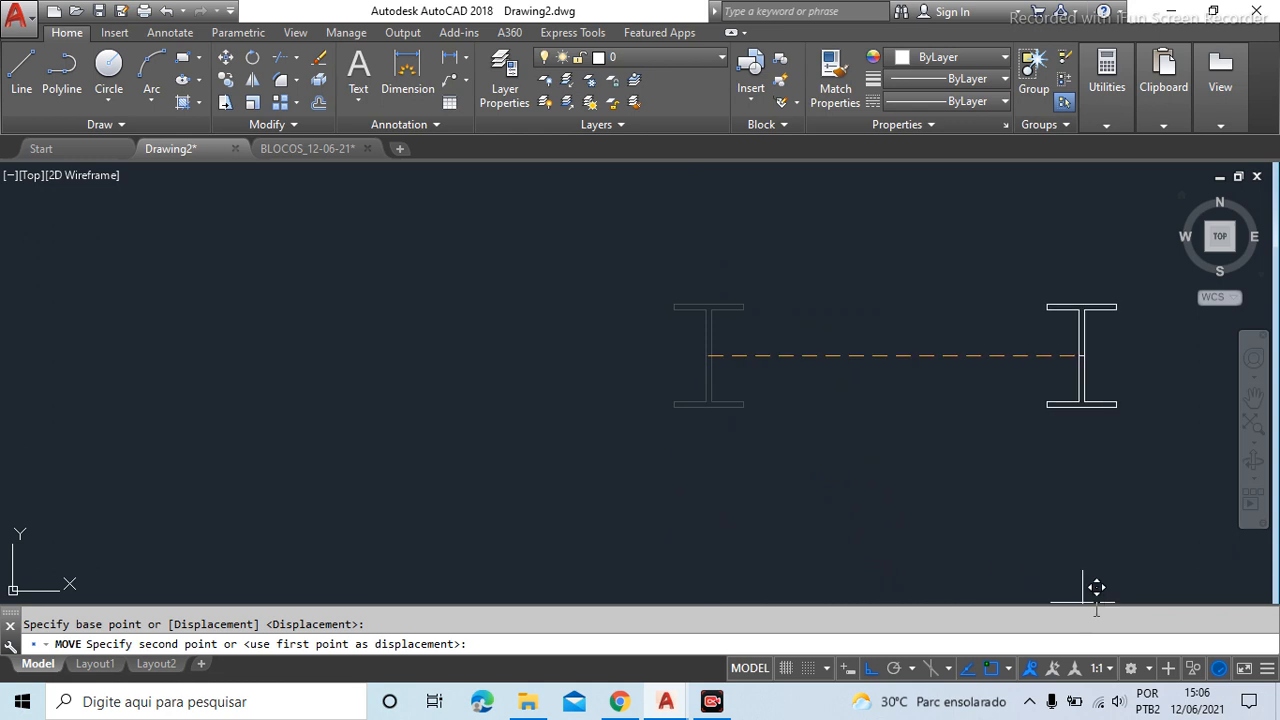
pyautogui.scroll(5, 690, 330)
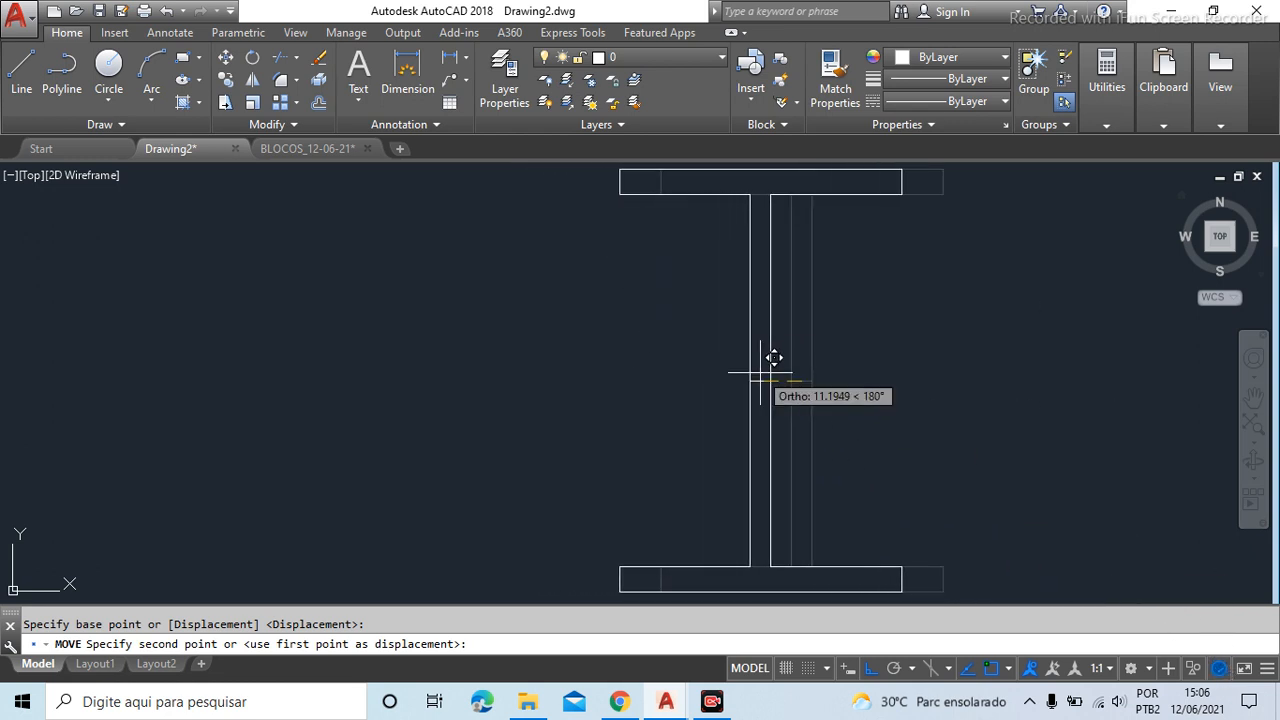
pyautogui.scroll(-2, 800, 410)
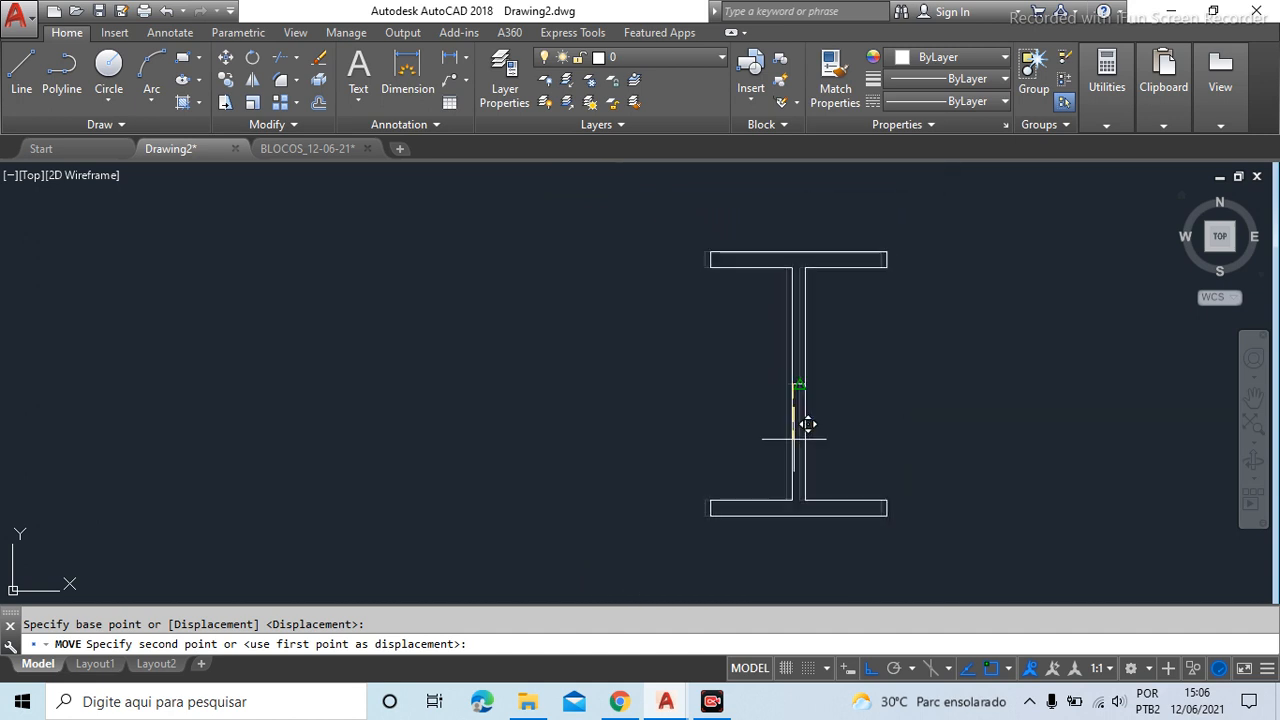
pyautogui.click(893, 672)
pyautogui.scroll(-3, 563, 337)
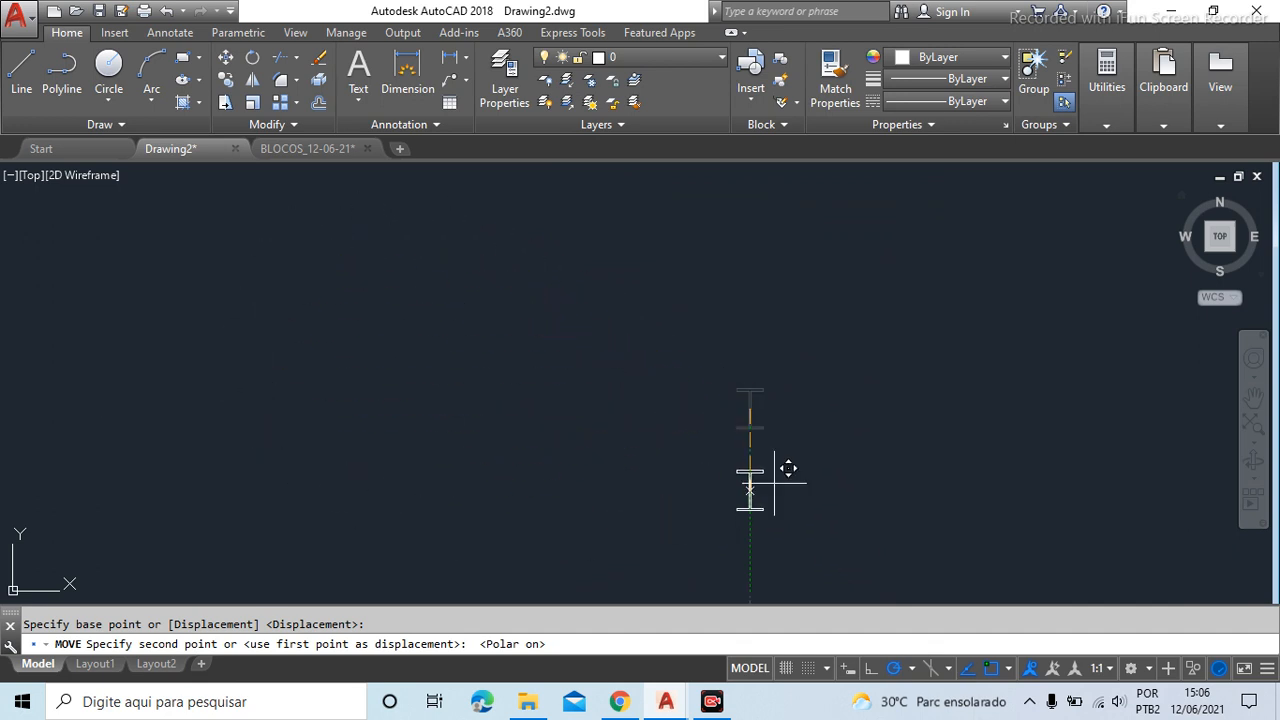
pyautogui.scroll(-6, 694, 291)
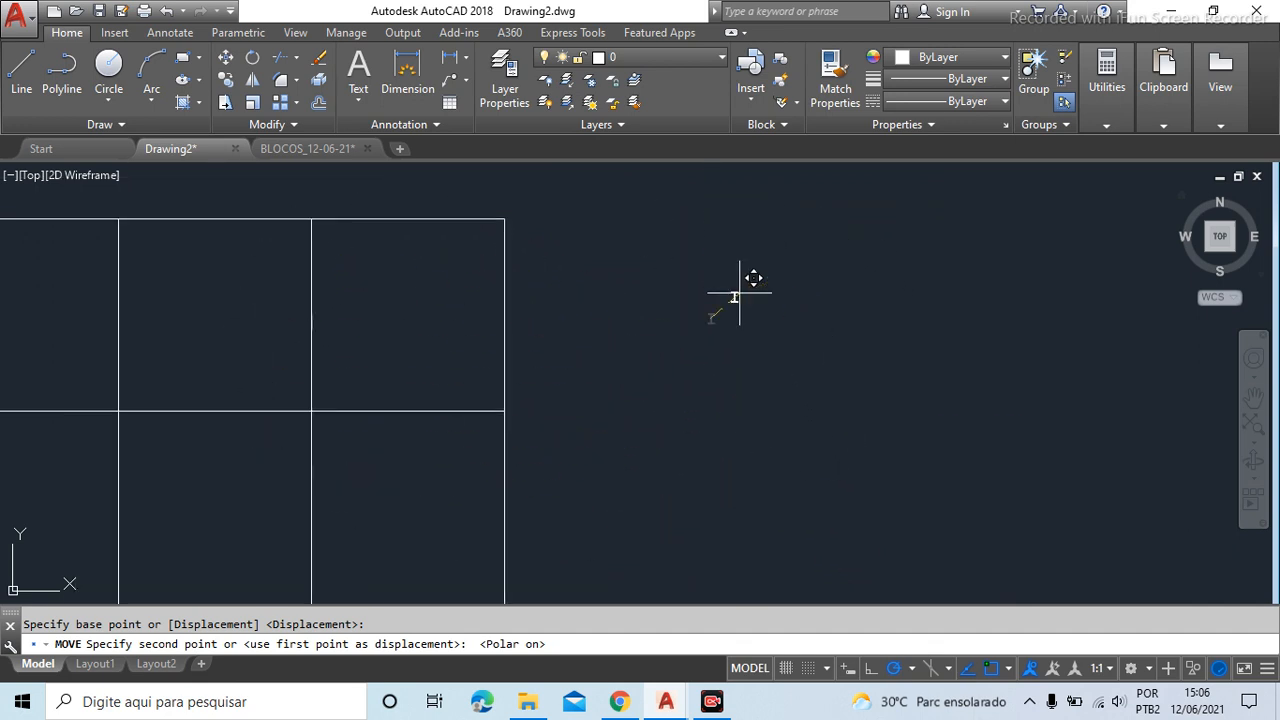
pyautogui.scroll(-5, 756, 291)
pyautogui.scroll(10, 457, 266)
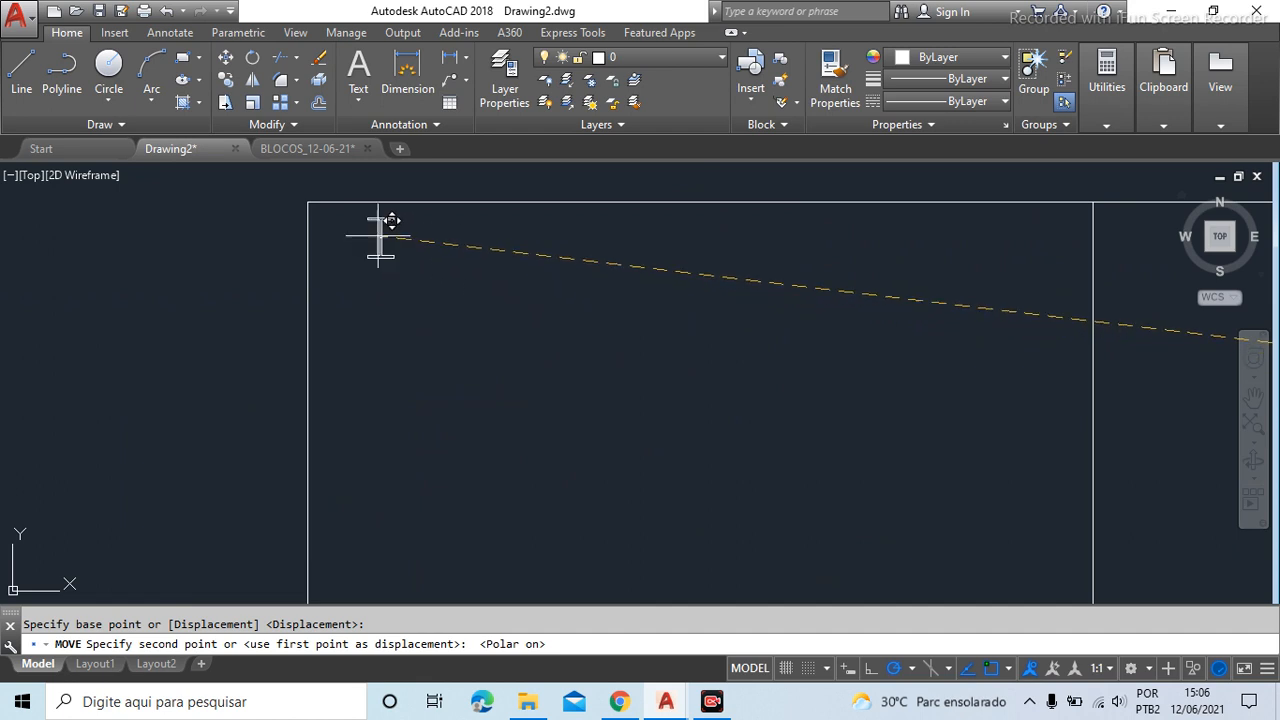
pyautogui.scroll(4, 357, 180)
pyautogui.scroll(-5, 570, 420)
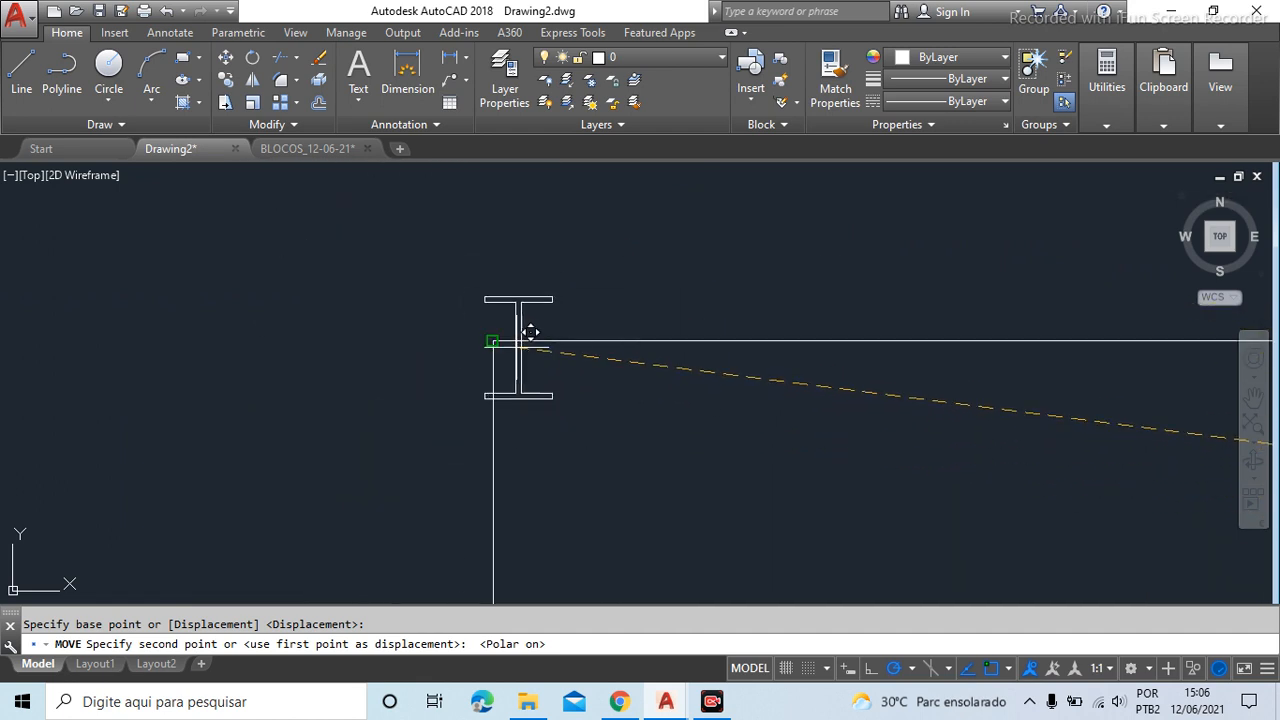
pyautogui.click(504, 324)
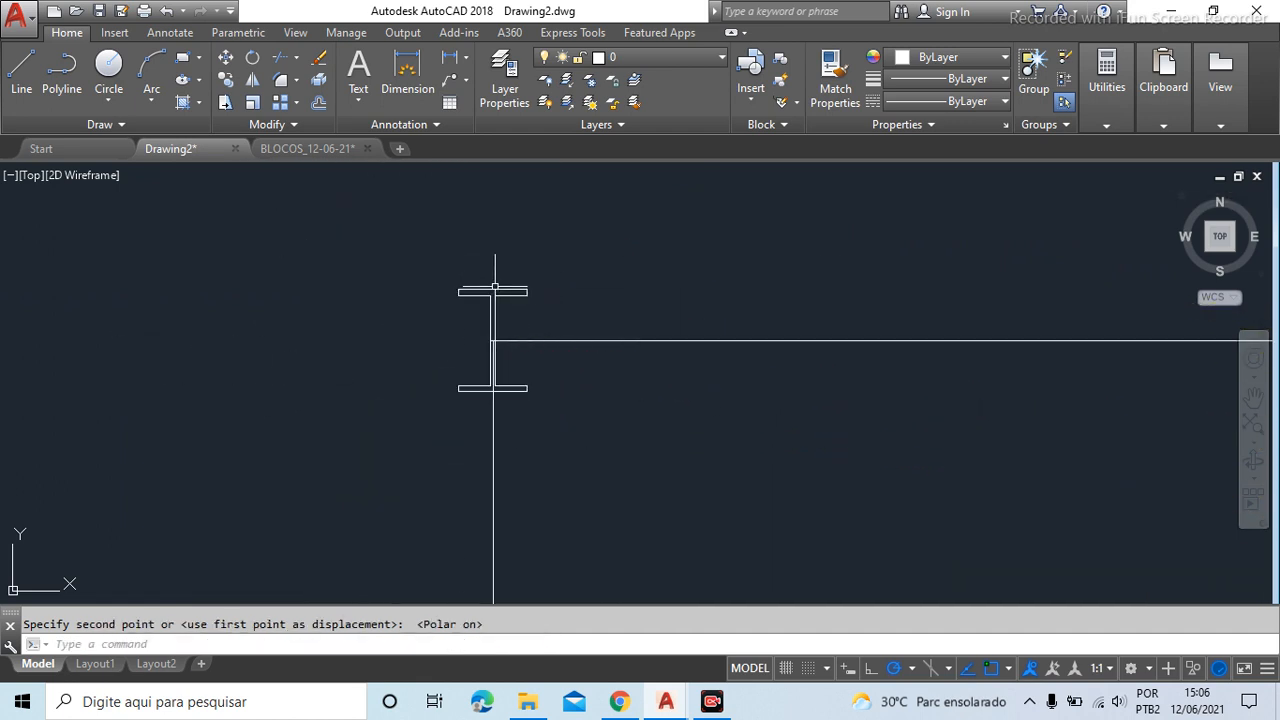
# Start copying the closed-polyline I-profile, using its center on the grid's upper-left corner as the base point
pyautogui.scroll(-2, 34, 306)
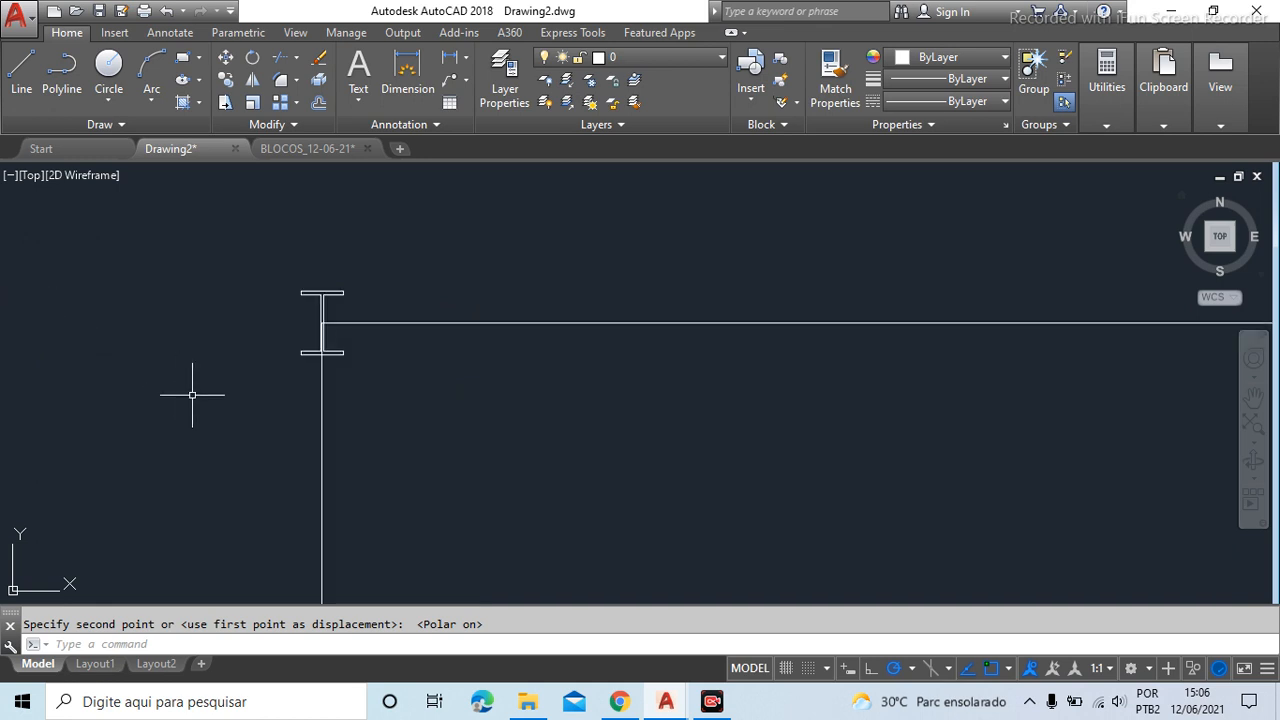
pyautogui.scroll(5, 316, 355)
pyautogui.scroll(-2, 300, 419)
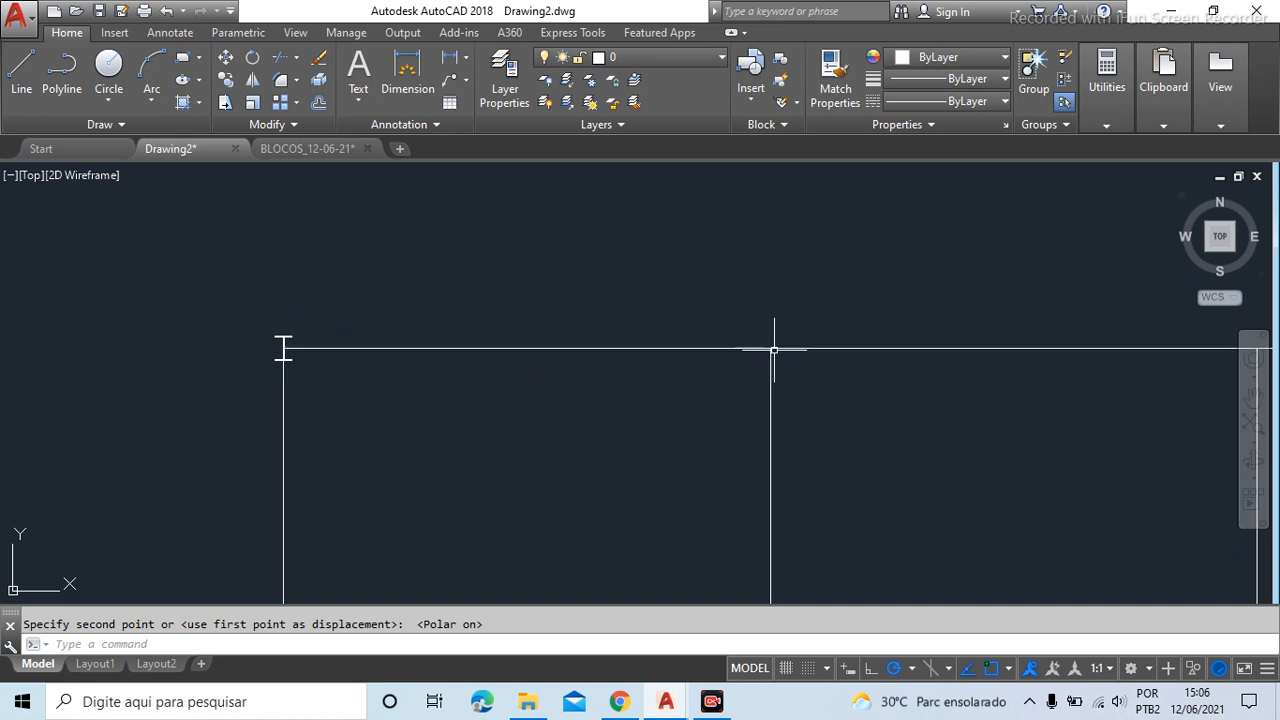
pyautogui.scroll(5, 782, 353)
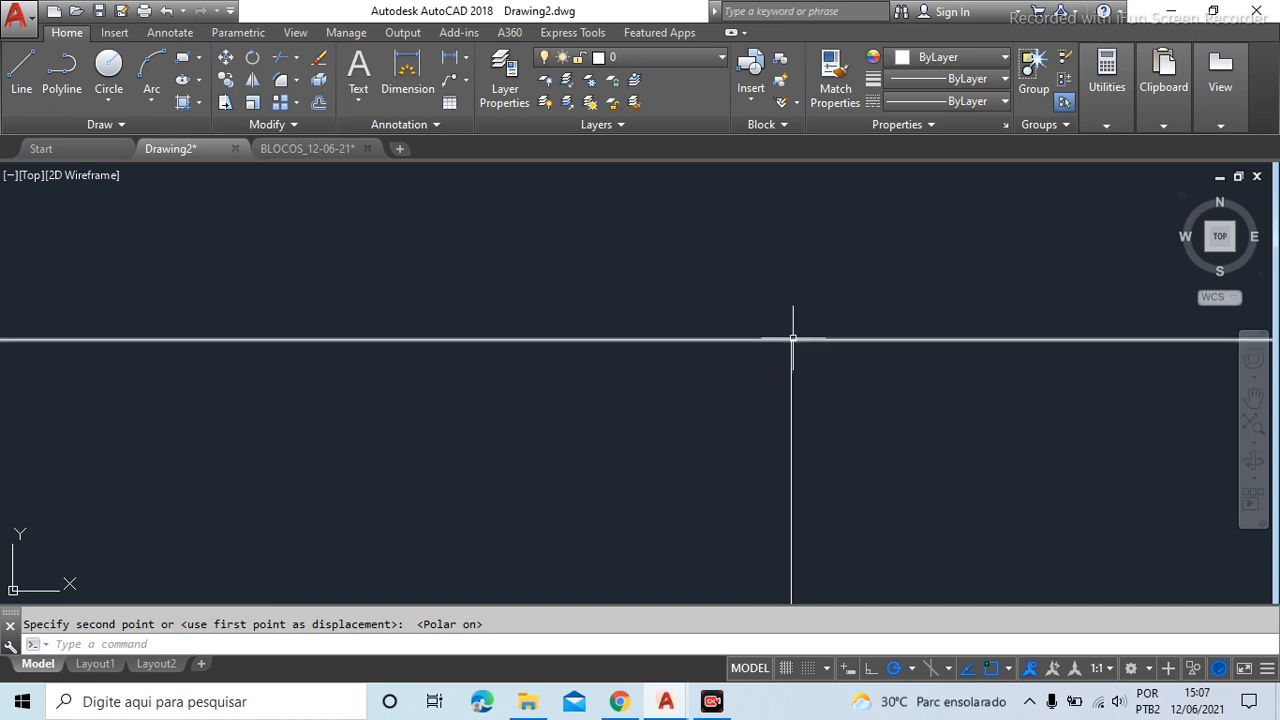
pyautogui.scroll(-5, 680, 336)
pyautogui.scroll(6, 376, 358)
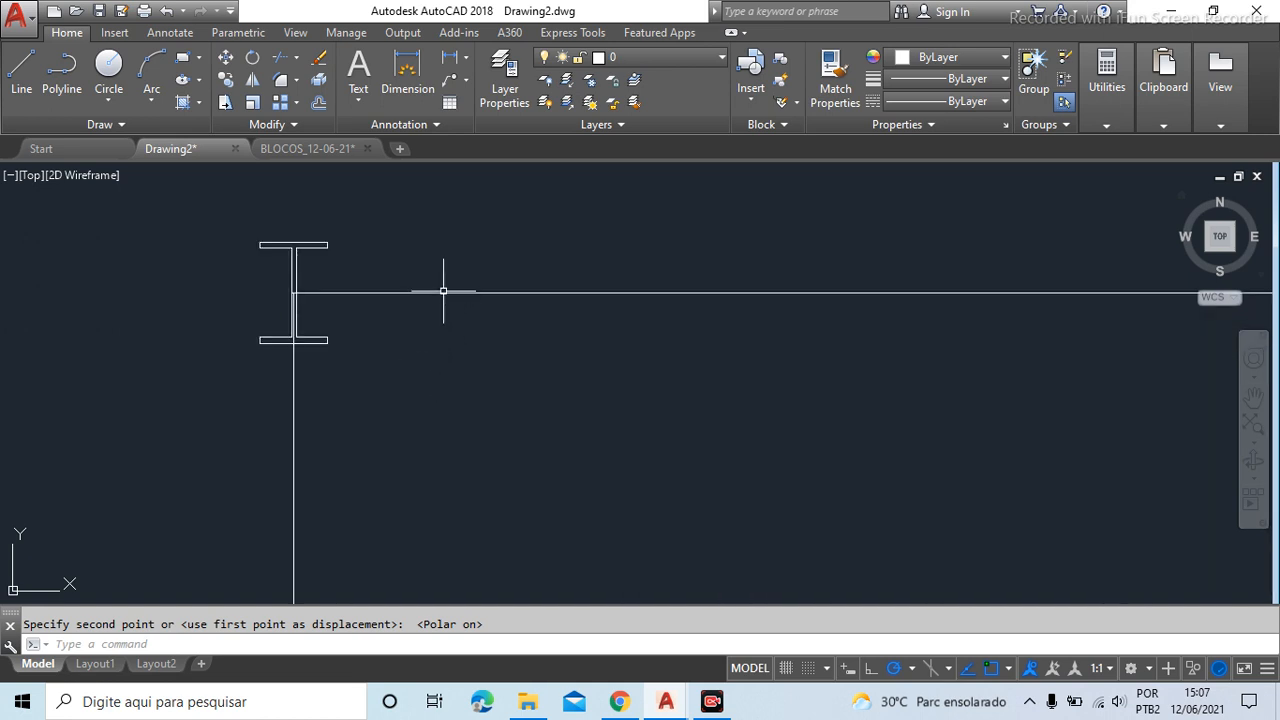
pyautogui.scroll(2, 250, 266)
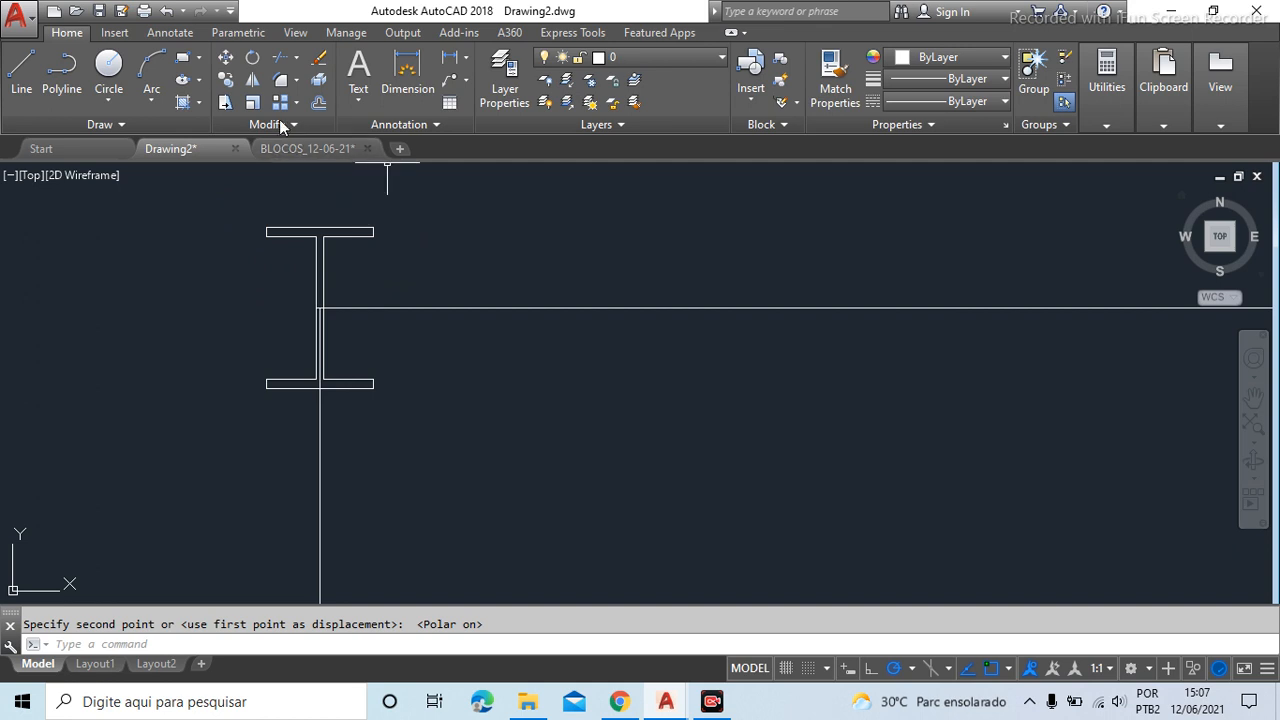
pyautogui.click(224, 84)
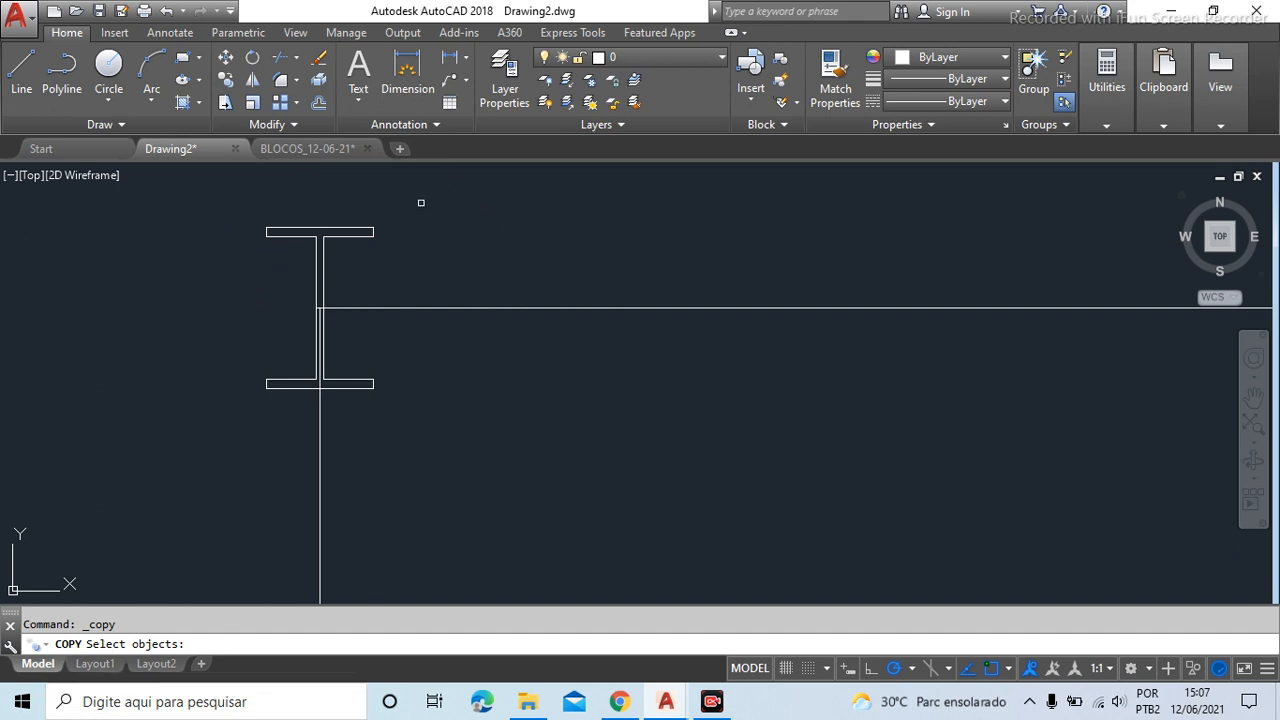
pyautogui.click(455, 199)
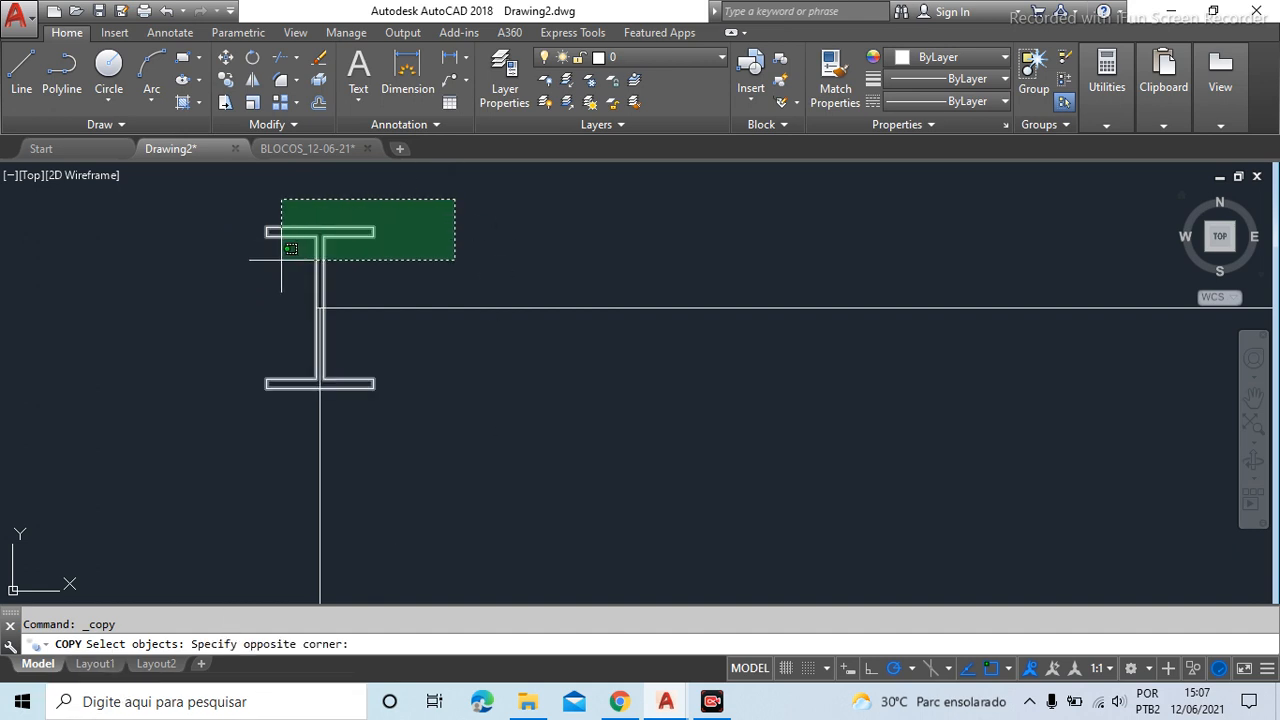
pyautogui.click(266, 260)
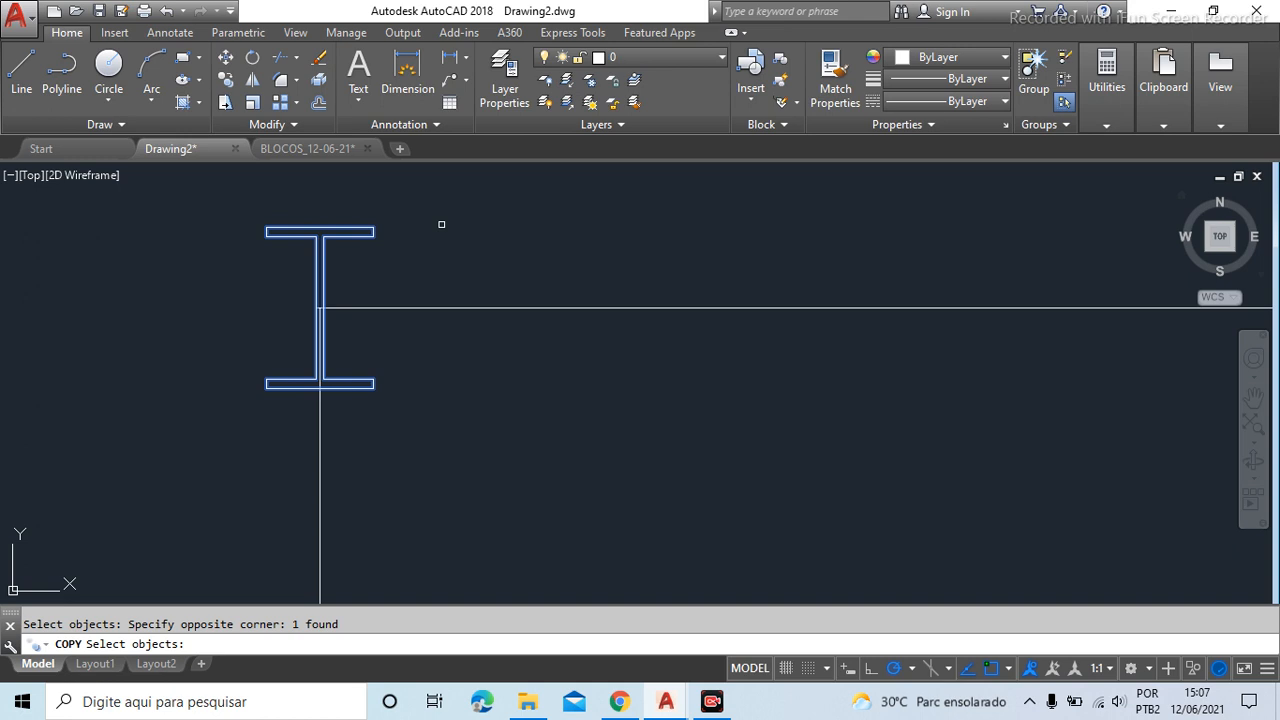
pyautogui.press('Return')
pyautogui.scroll(5, 337, 343)
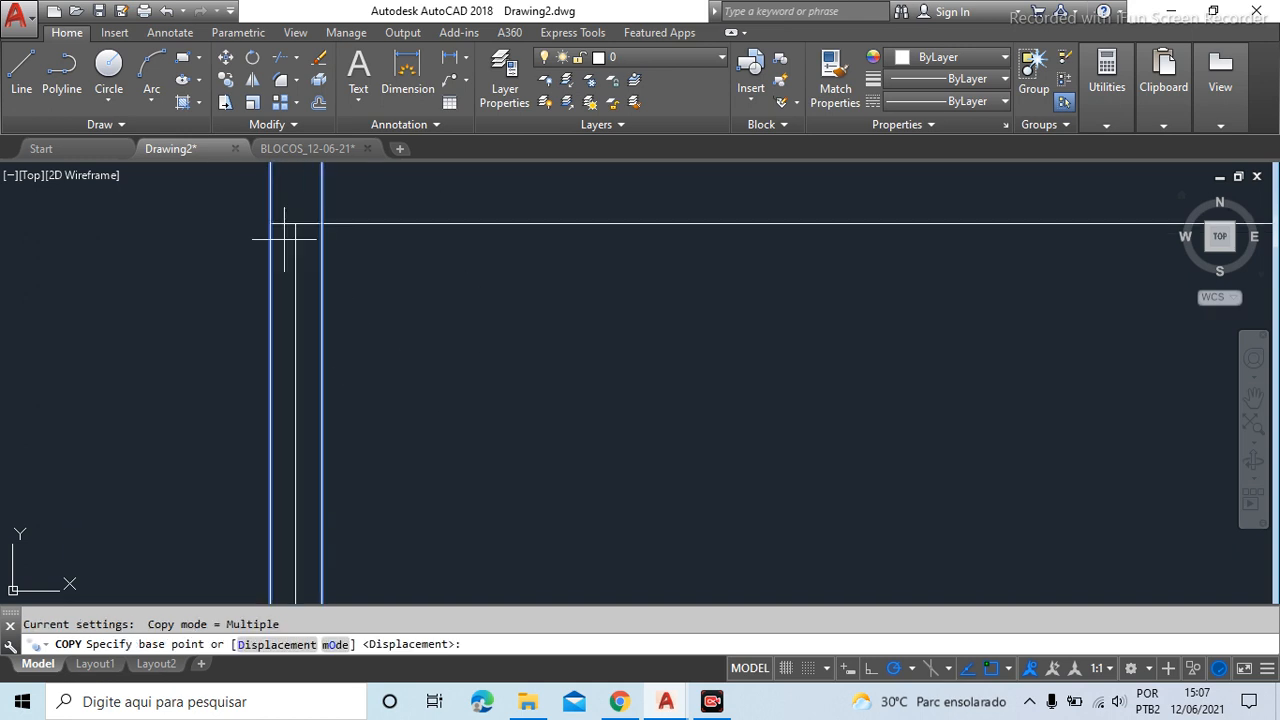
pyautogui.scroll(-6, 300, 240)
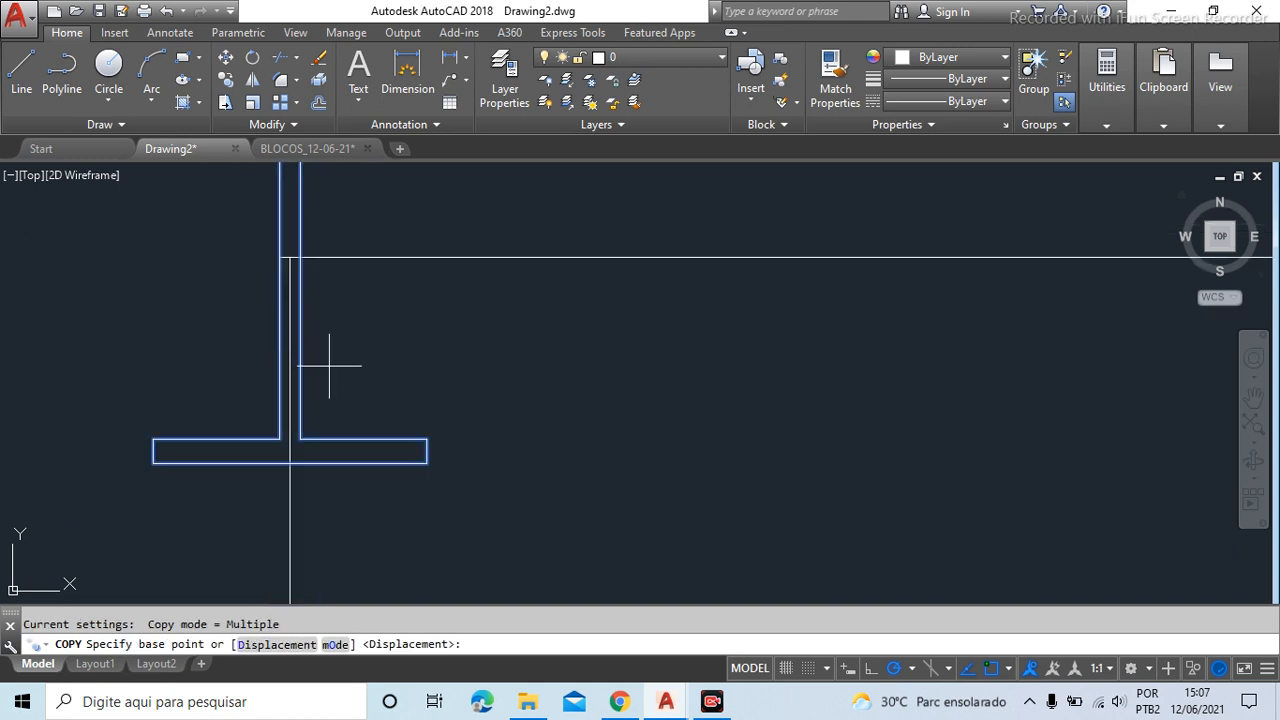
pyautogui.scroll(2, 328, 356)
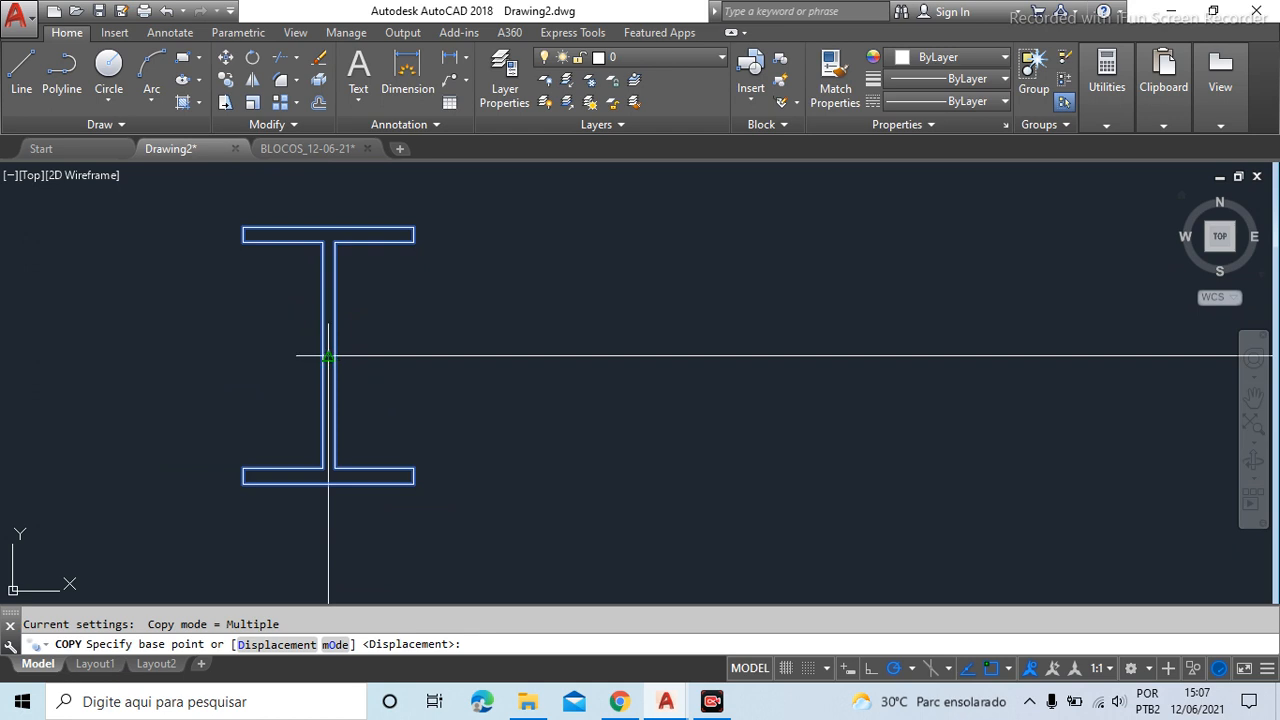
pyautogui.click(328, 356)
# Place copies of the I-profile at the three remaining intersections along the grid's upper line
pyautogui.scroll(-10, 181, 289)
pyautogui.scroll(4, 766, 333)
pyautogui.scroll(2, 550, 194)
pyautogui.scroll(3, 507, 220)
pyautogui.click(478, 214)
pyautogui.scroll(5, 480, 214)
pyautogui.scroll(4, 857, 315)
pyautogui.click(812, 290)
pyautogui.scroll(-4, 529, 337)
pyautogui.scroll(2, 766, 286)
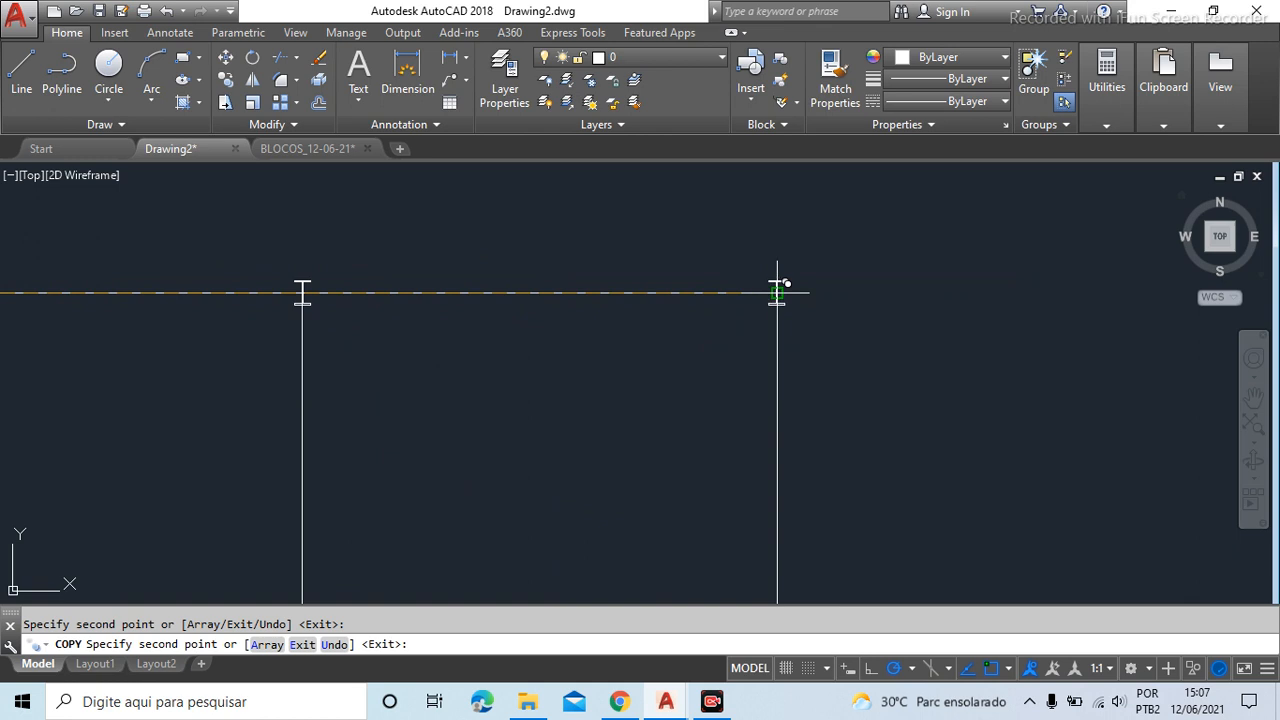
# Place copies of the I-profile at the four intersections along the grid's middle horizontal line
pyautogui.scroll(-4, 730, 300)
pyautogui.scroll(5, 490, 340)
pyautogui.scroll(5, 455, 312)
pyautogui.scroll(-5, 460, 330)
pyautogui.scroll(3, 815, 385)
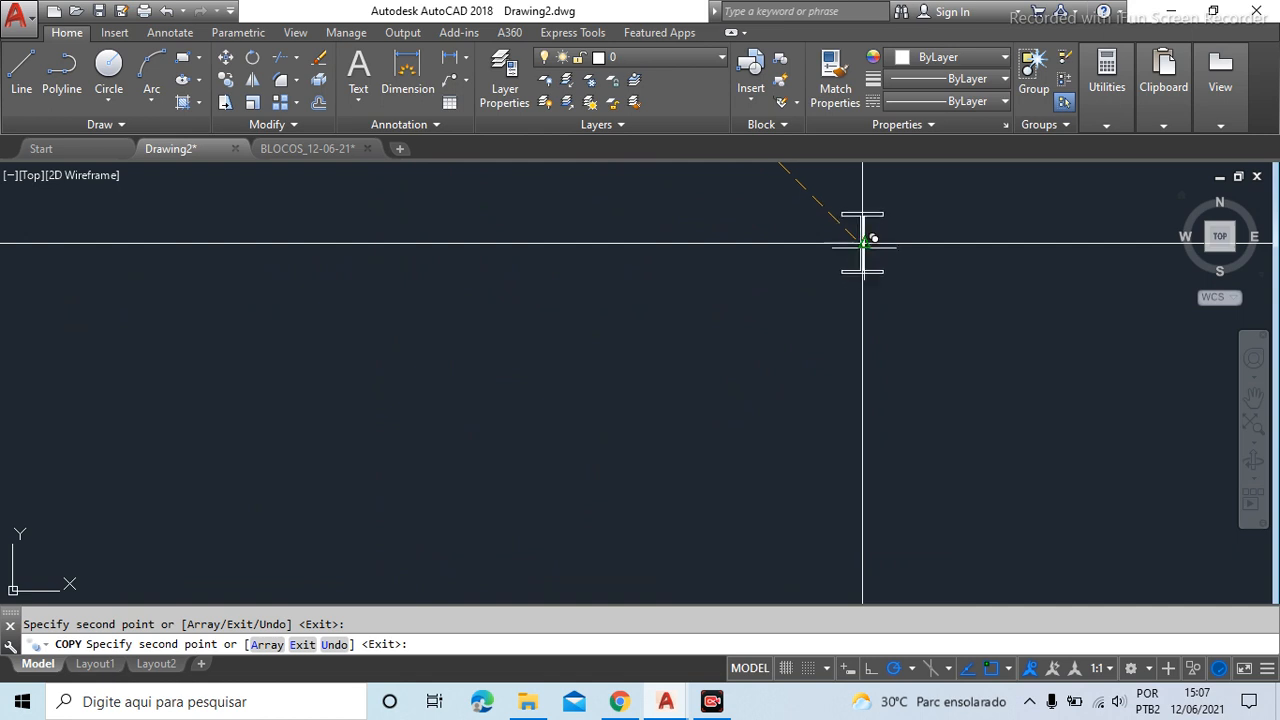
pyautogui.scroll(-5, 343, 329)
pyautogui.scroll(4, 716, 347)
pyautogui.scroll(4, 698, 250)
pyautogui.click(700, 257)
pyautogui.scroll(-4, 417, 273)
pyautogui.scroll(-8, 501, 287)
pyautogui.scroll(4, 700, 286)
pyautogui.click(646, 268)
# Place copies of the I-profile at the four intersections along the grid's lower line and end the copying
pyautogui.scroll(-4, 674, 314)
pyautogui.scroll(8, 371, 391)
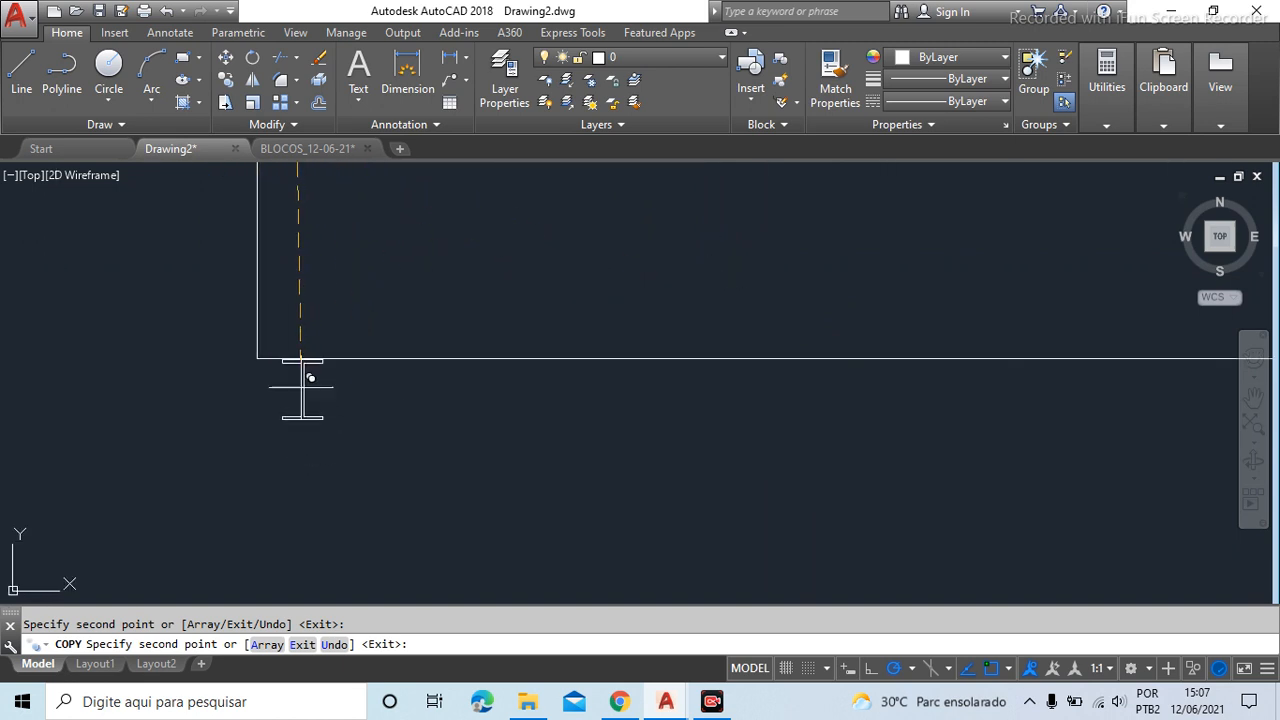
pyautogui.click(255, 359)
pyautogui.scroll(-5, 229, 376)
pyautogui.scroll(4, 488, 367)
pyautogui.click(565, 358)
pyautogui.scroll(-5, 586, 366)
pyautogui.scroll(4, 603, 354)
pyautogui.click(606, 355)
pyautogui.scroll(4, 1077, 352)
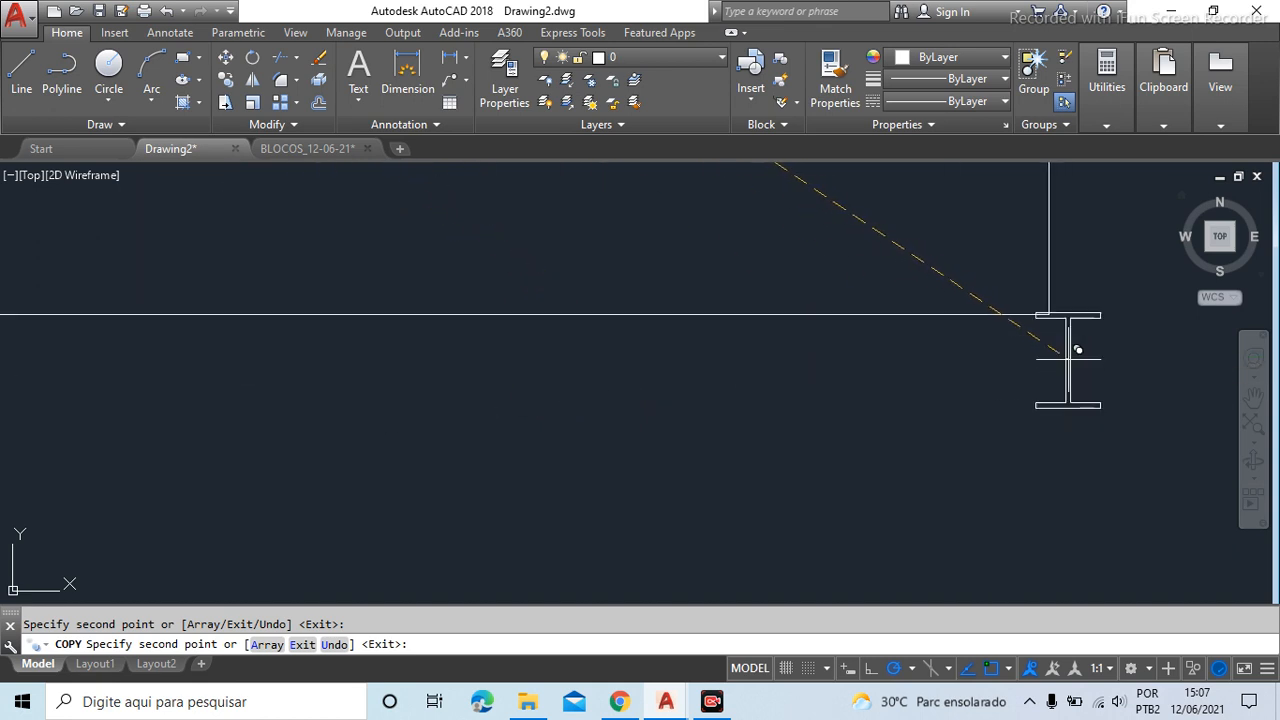
pyautogui.click(1068, 358)
pyautogui.scroll(-5, 766, 409)
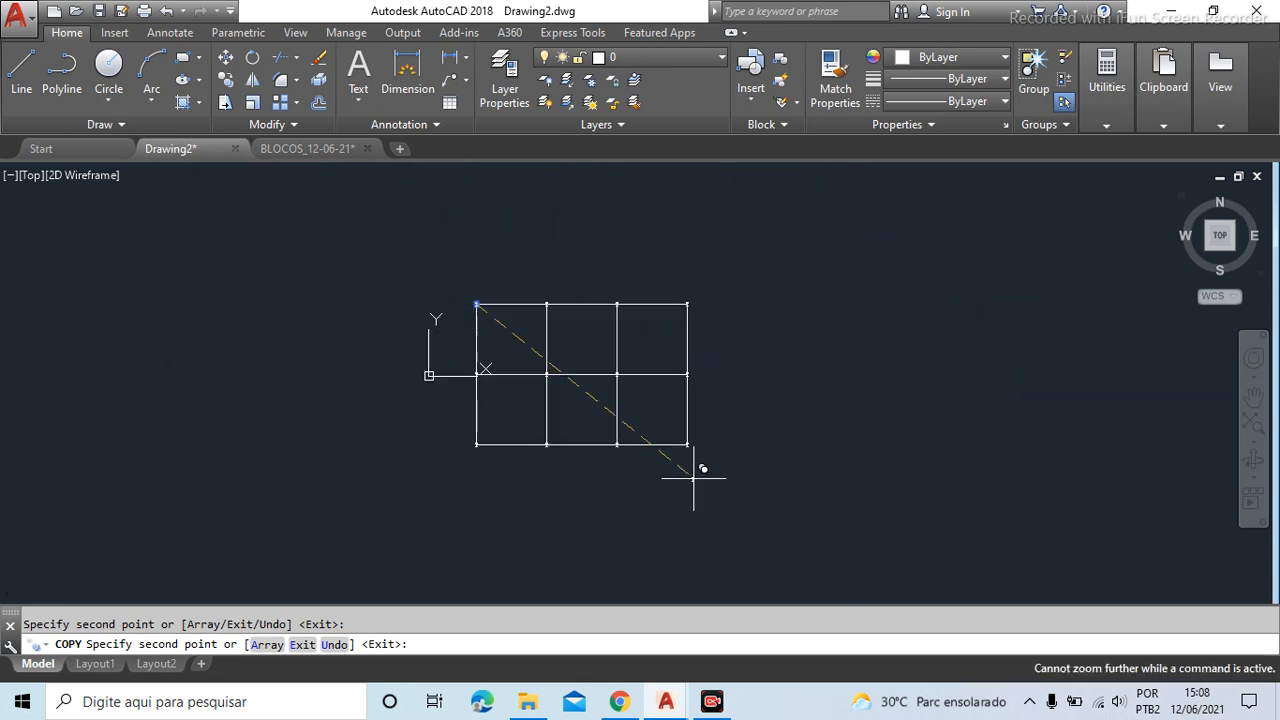
pyautogui.scroll(4, 692, 477)
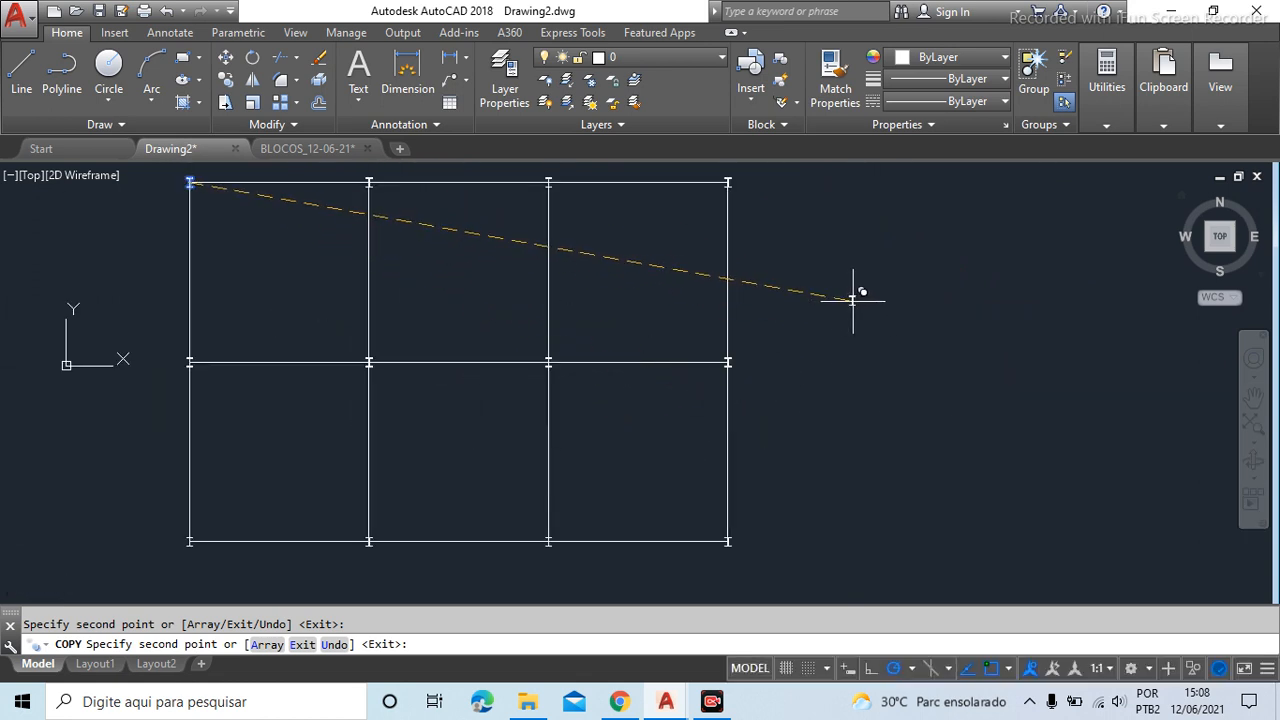
pyautogui.press('Escape')
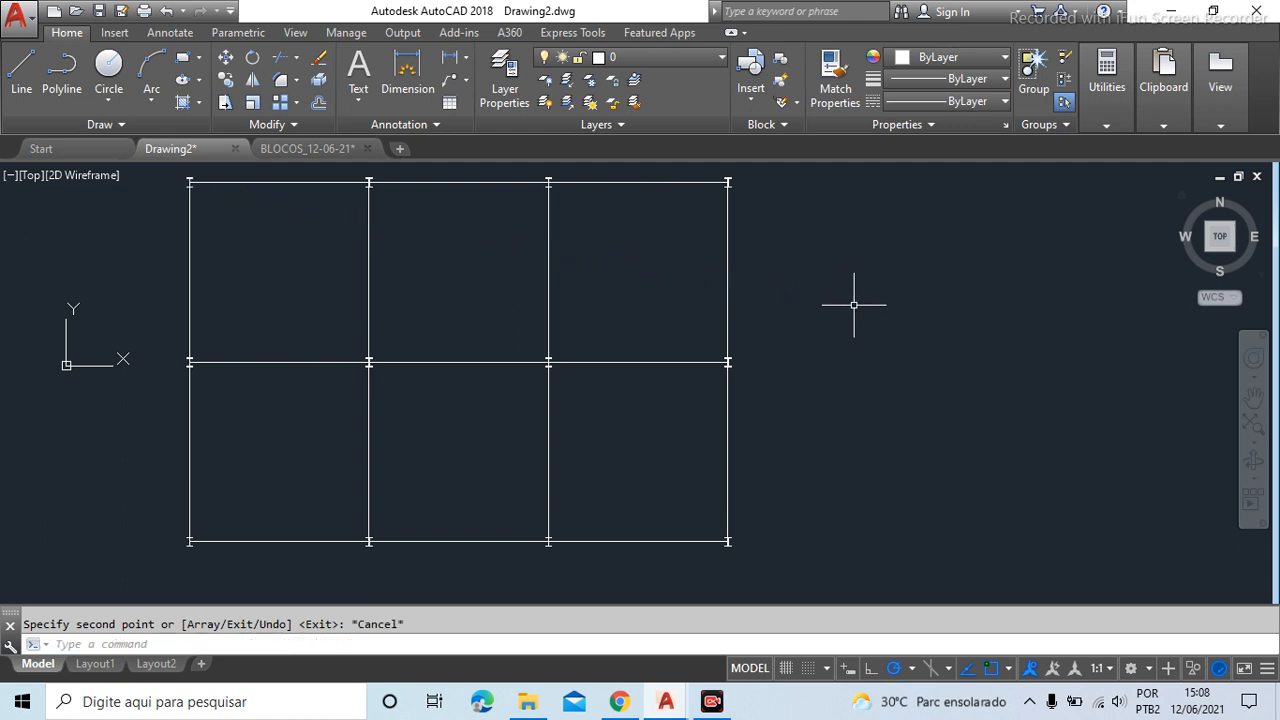
pyautogui.scroll(-2, 851, 300)
pyautogui.scroll(2, 653, 374)
pyautogui.scroll(4, 560, 201)
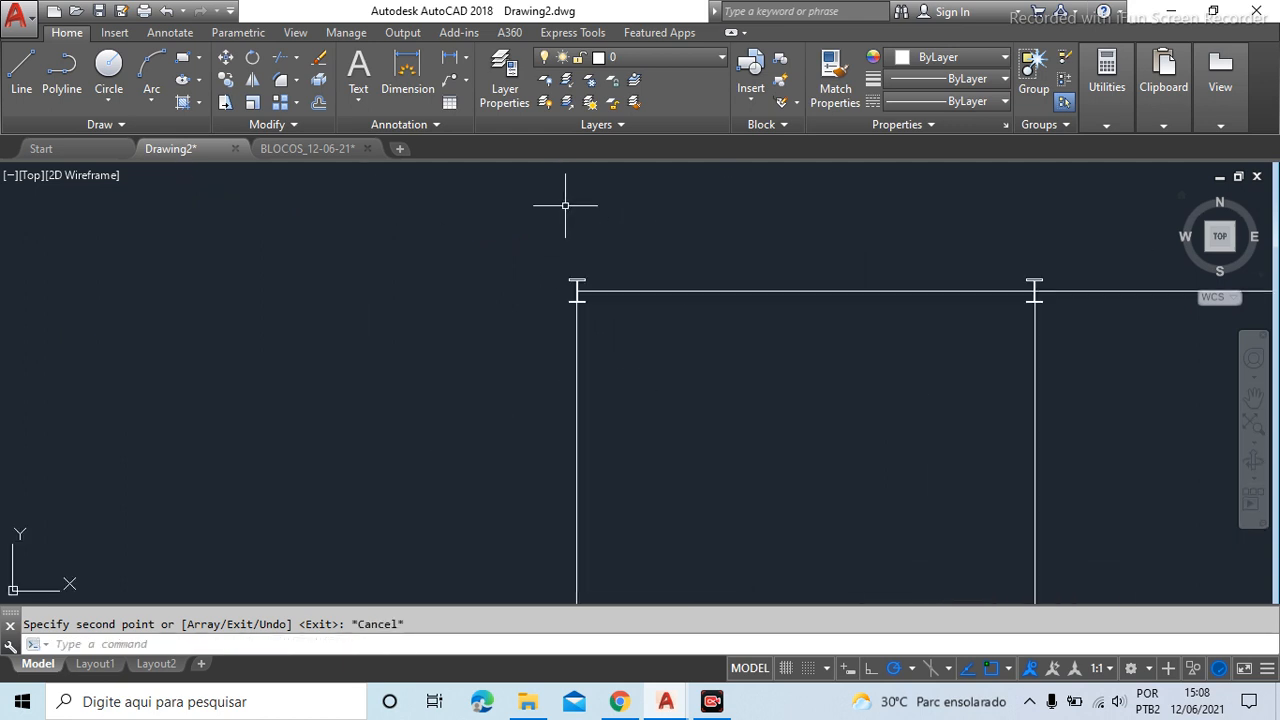
pyautogui.scroll(-4, 346, 229)
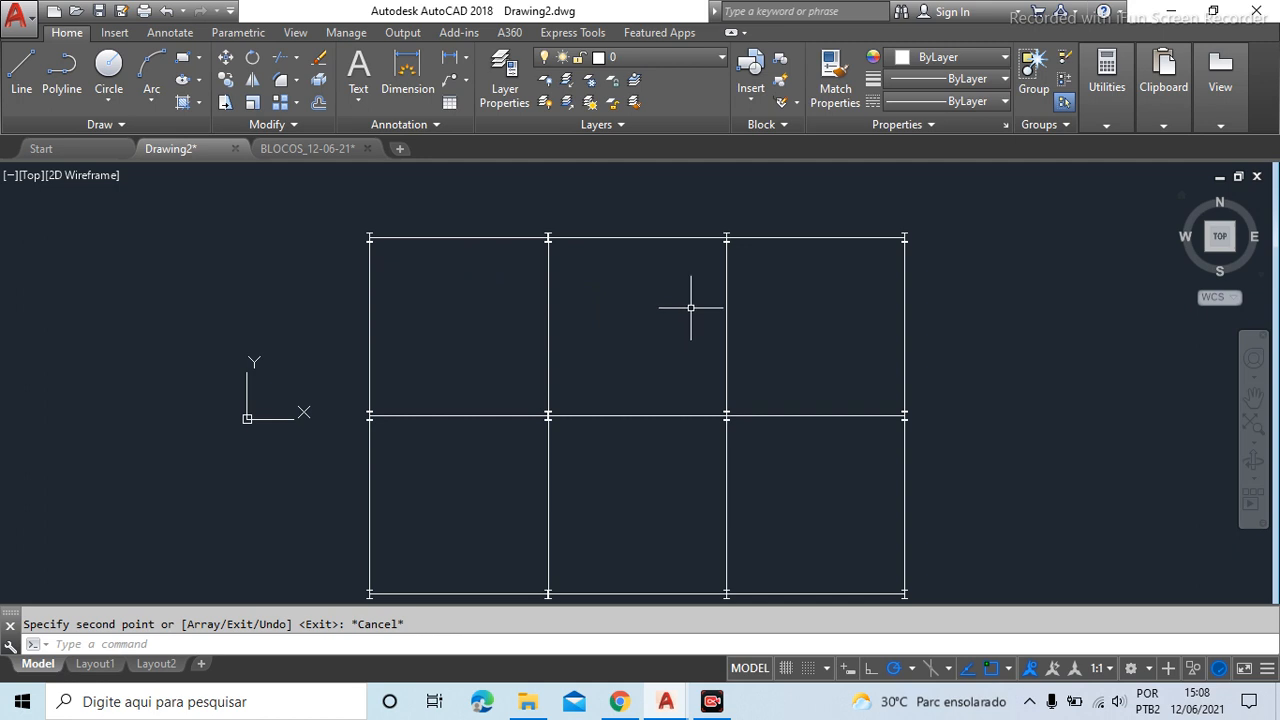
pyautogui.scroll(-3, 526, 297)
pyautogui.scroll(1, 526, 320)
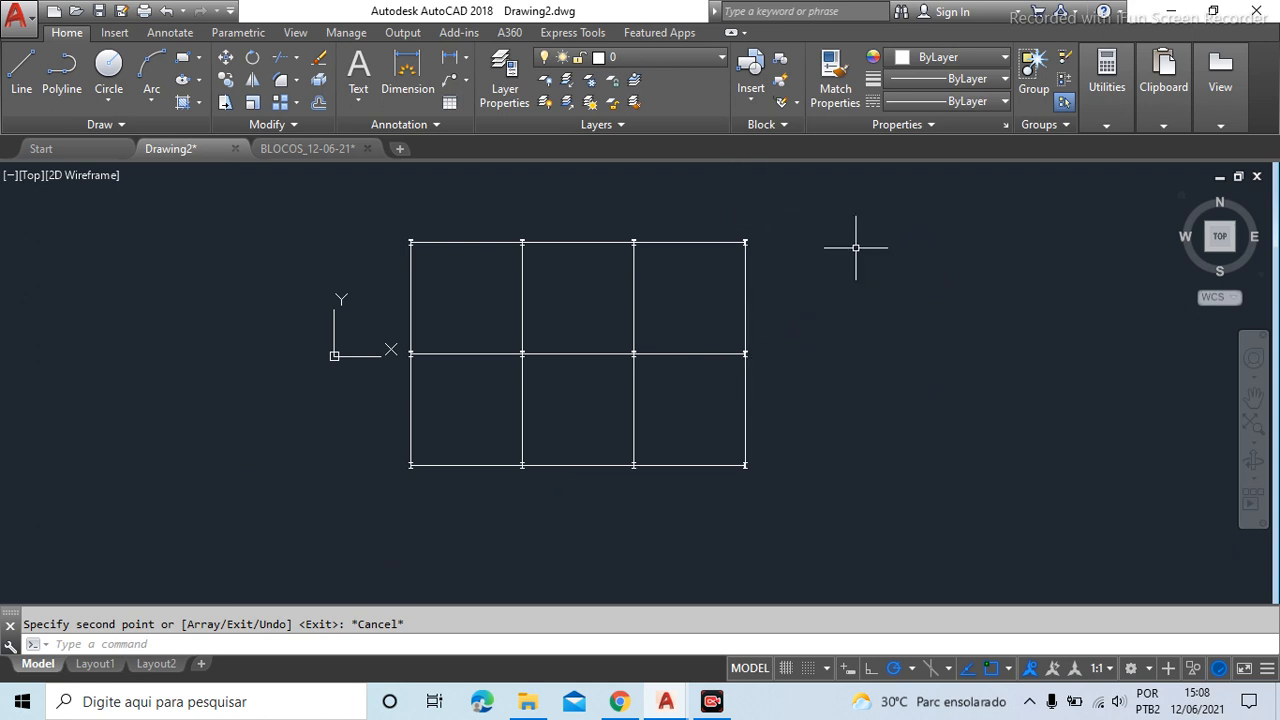
pyautogui.click(1149, 672)
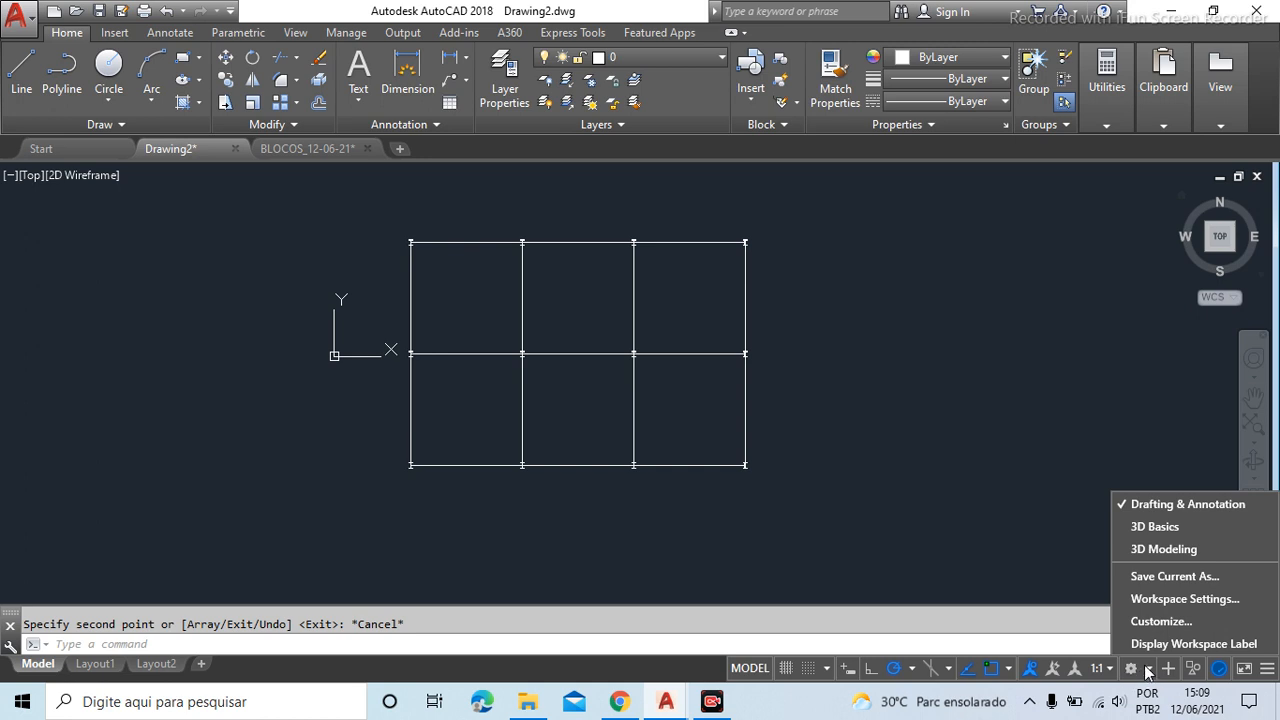
pyautogui.click(988, 488)
pyautogui.click(970, 498)
pyautogui.click(1001, 468)
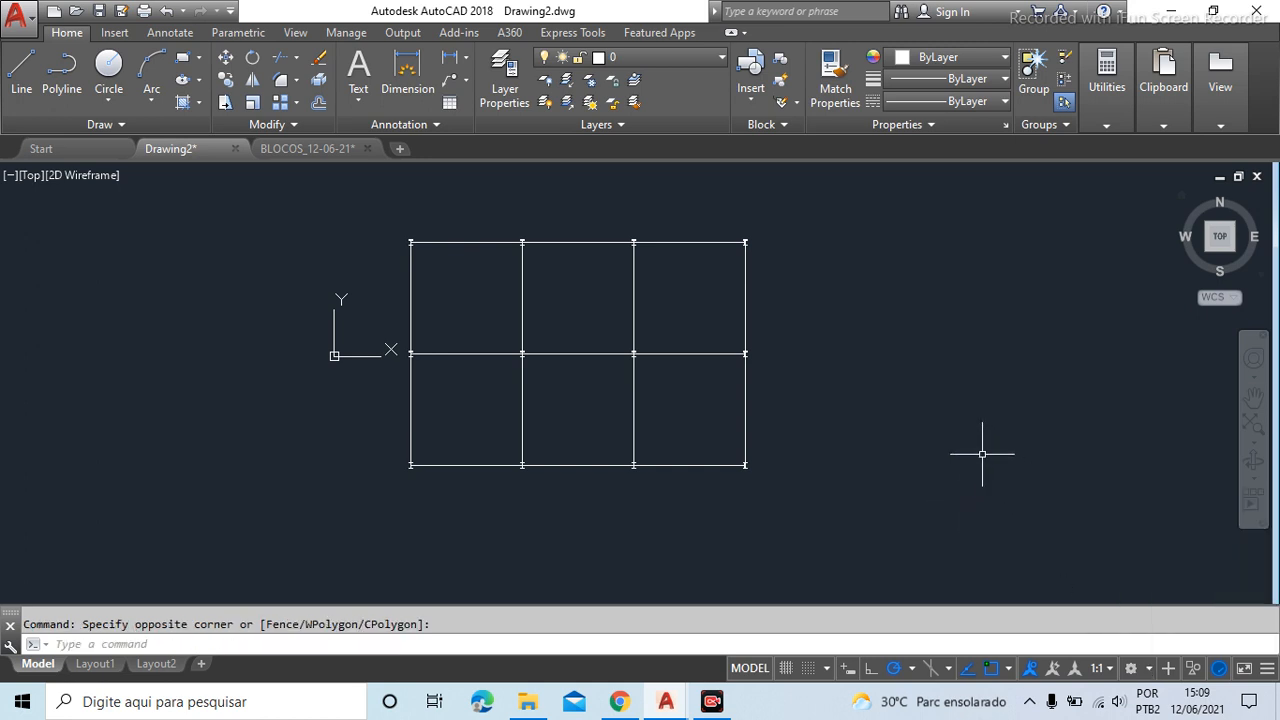
# Switch the workspace to 3D Basics and from there to 3D Modeling to compare their tool sets
pyautogui.click(1149, 670)
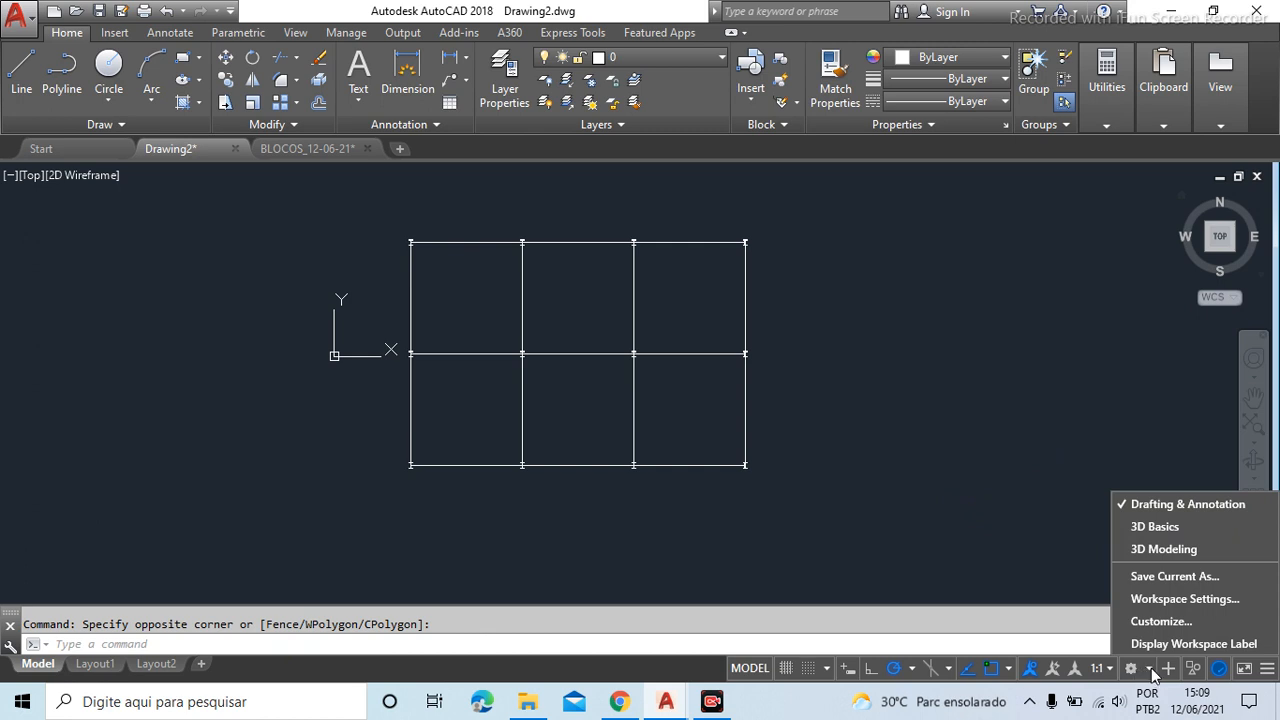
pyautogui.click(1160, 527)
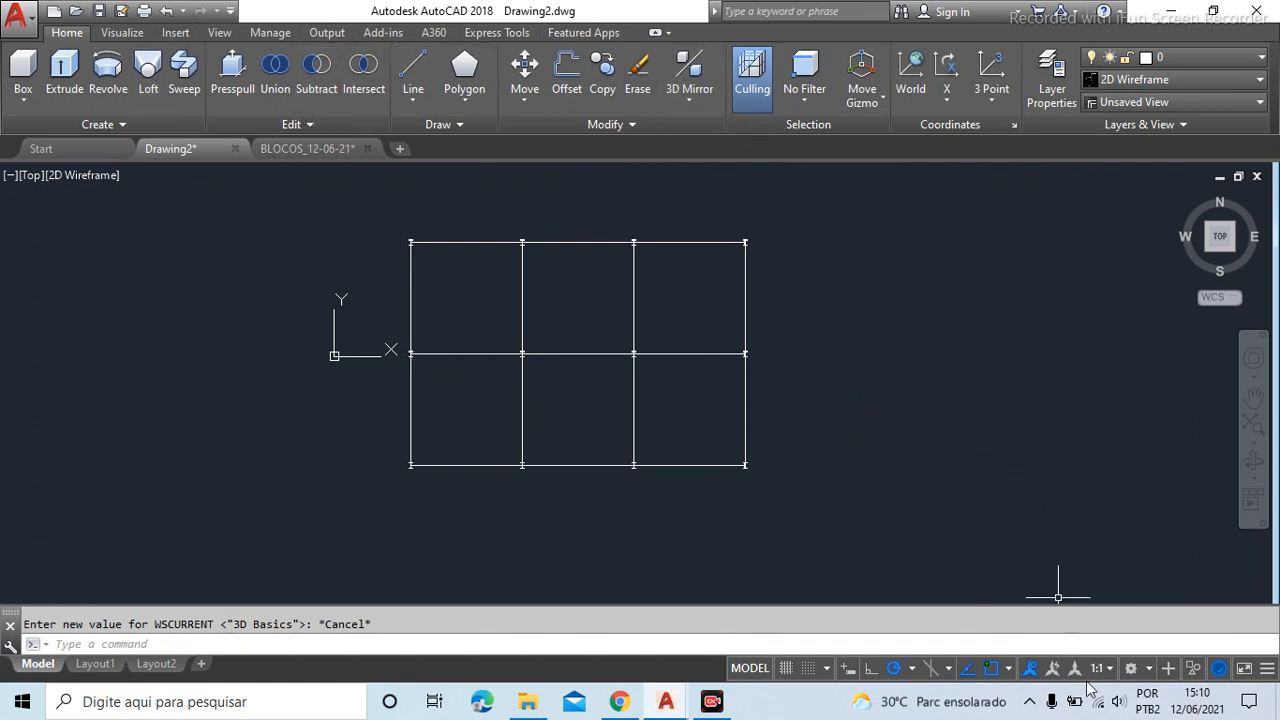
pyautogui.click(1149, 669)
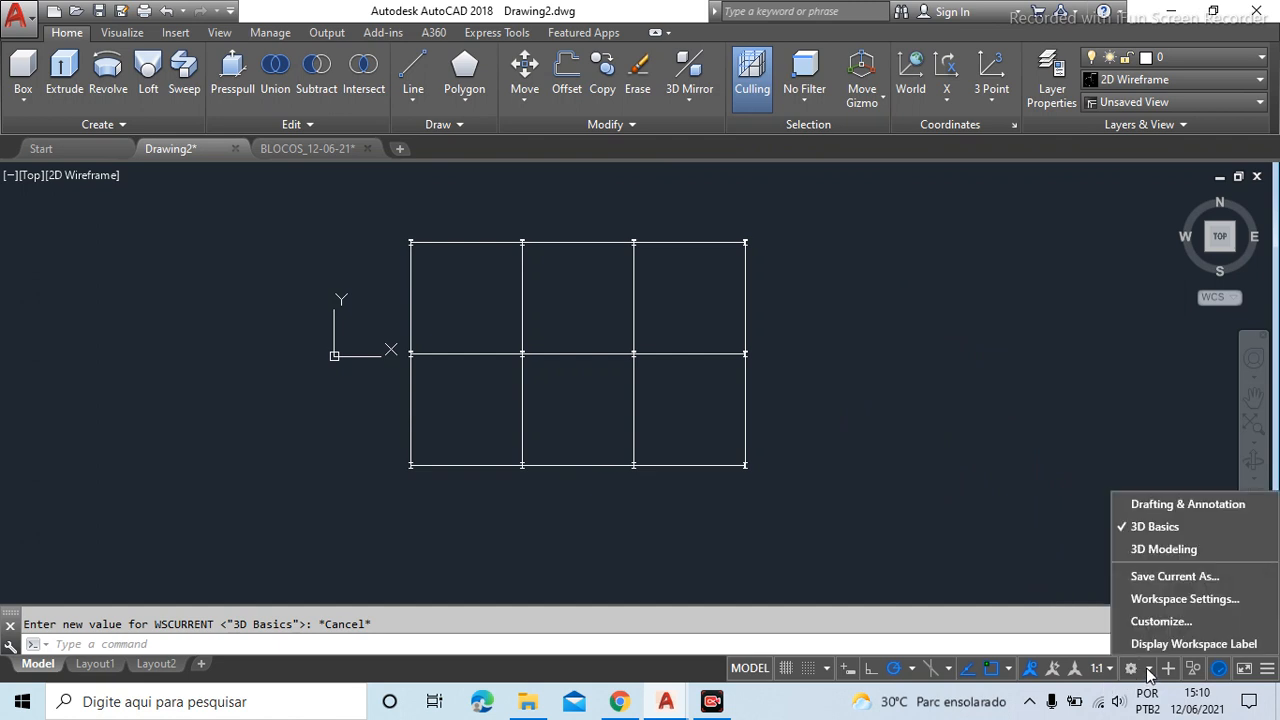
pyautogui.click(1165, 549)
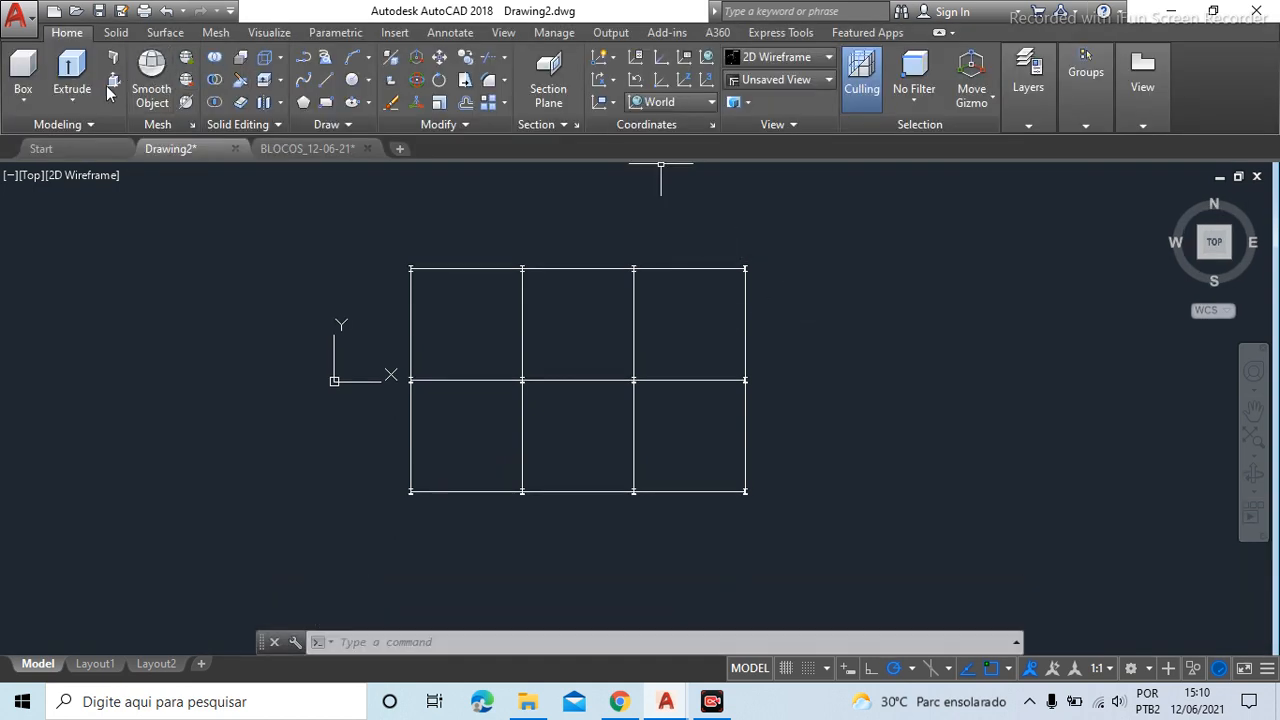
pyautogui.click(876, 90)
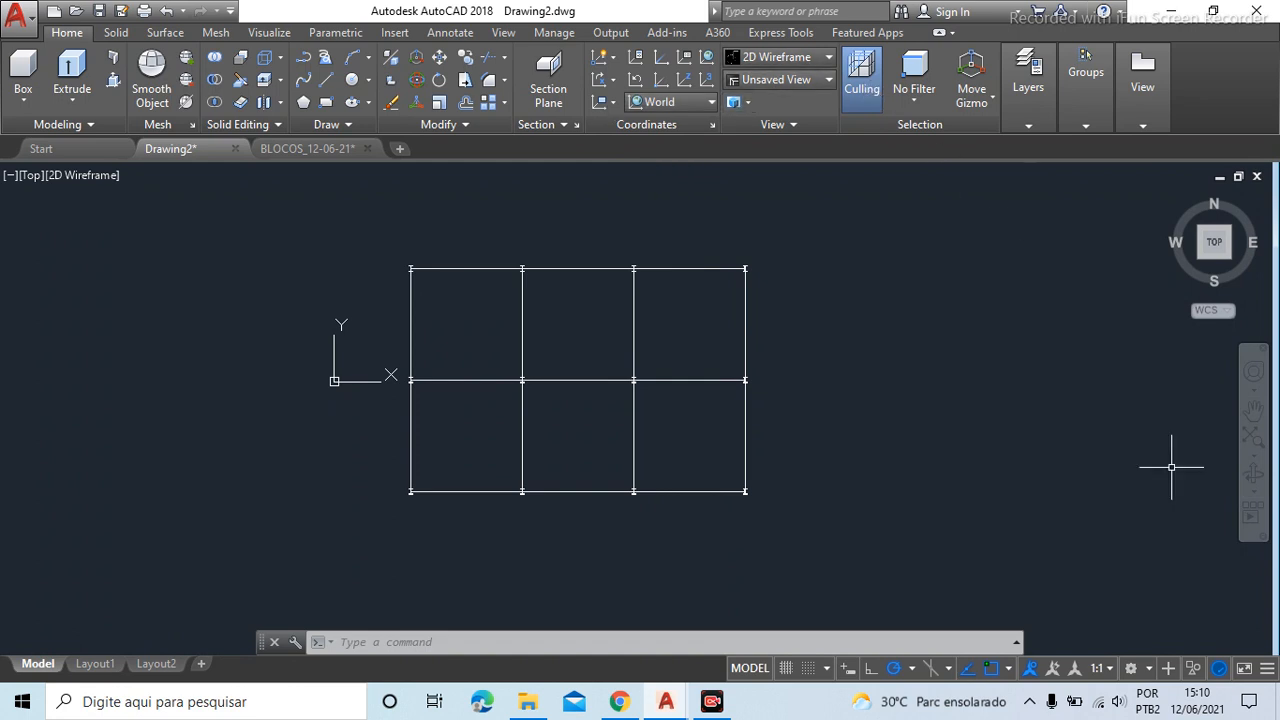
# Return to the Drafting & Annotation workspace and dock the floating command line below the drawing area
pyautogui.click(1148, 670)
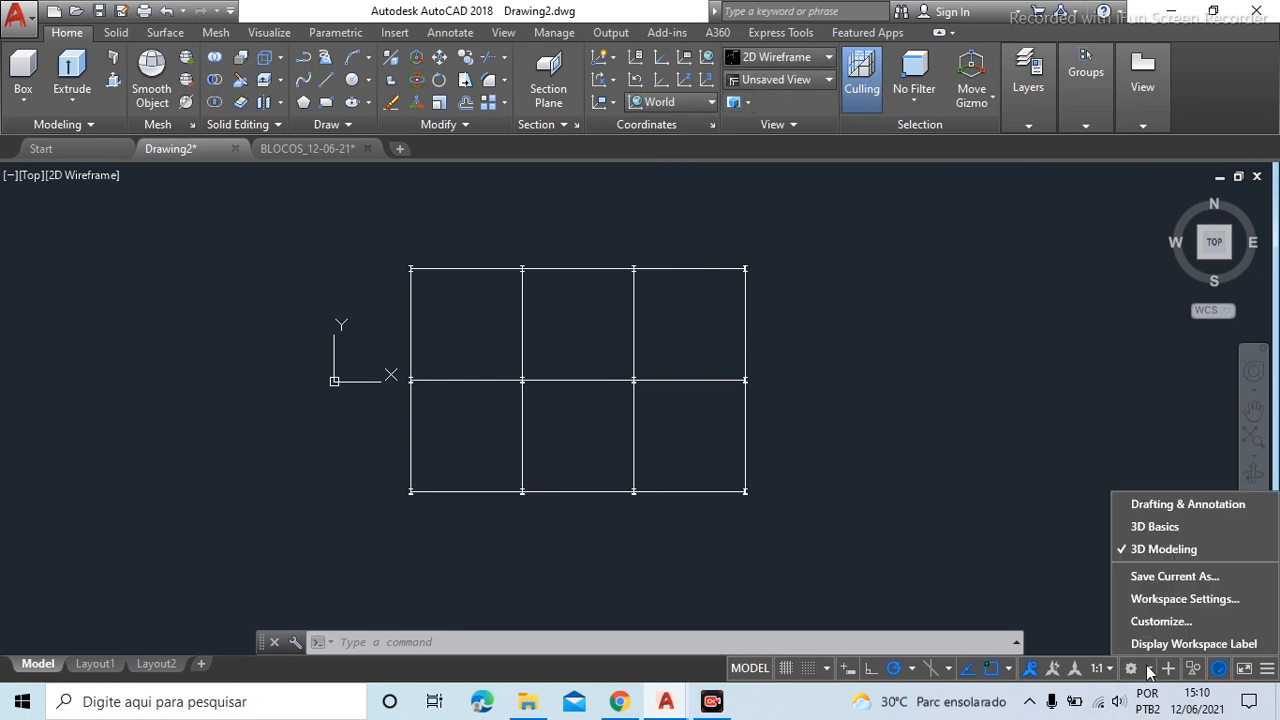
pyautogui.click(1149, 506)
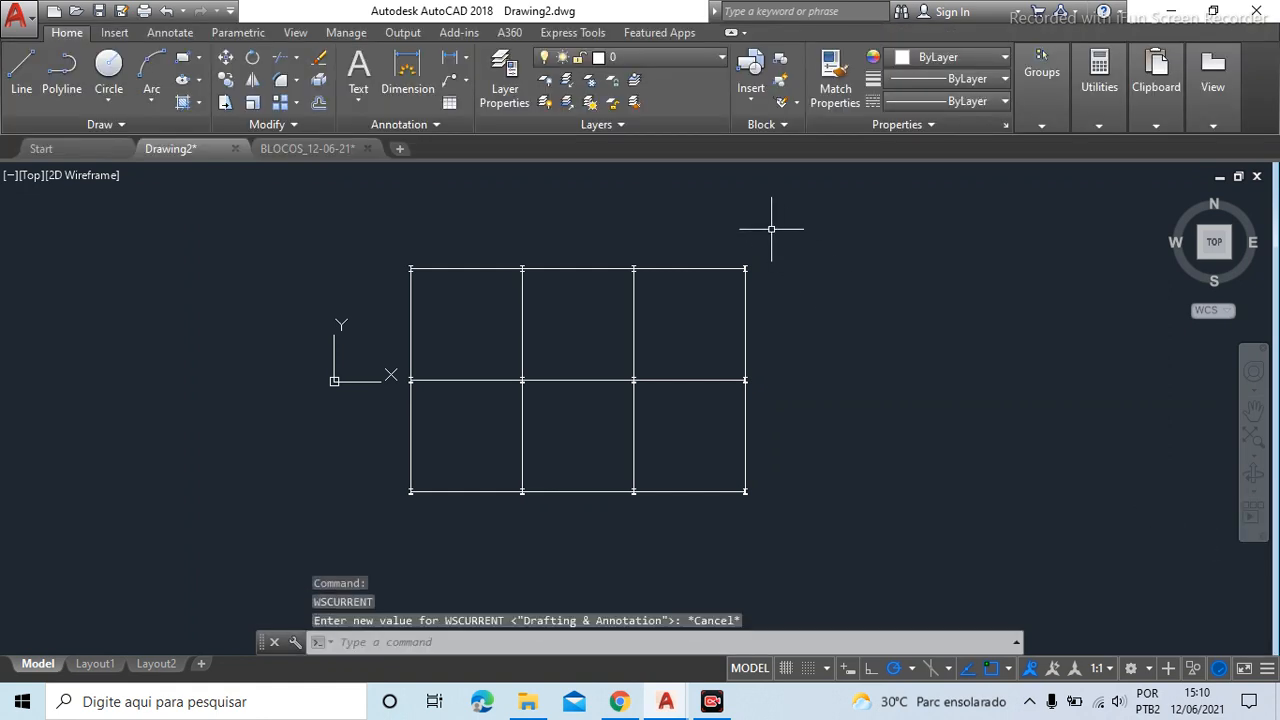
pyautogui.click(259, 639)
pyautogui.moveTo(259, 645); pyautogui.dragTo(257, 658)
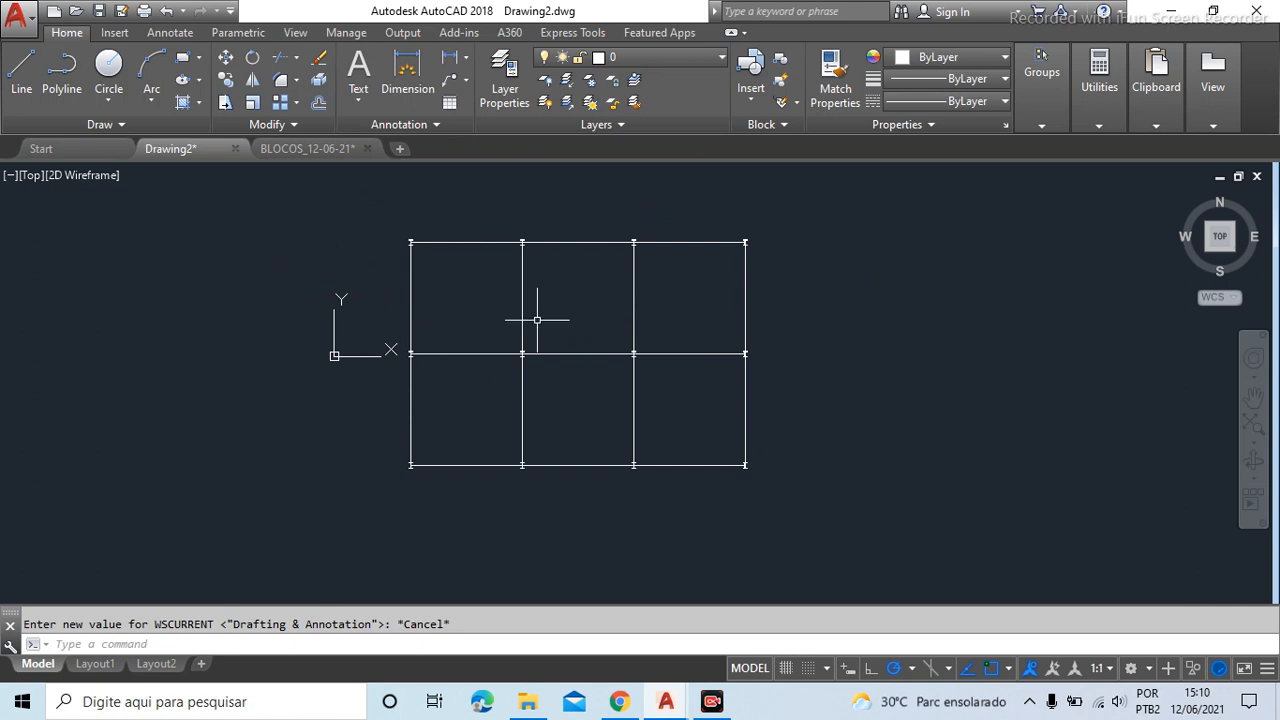
# Turn on the display of the classic menu bar
pyautogui.click(230, 10)
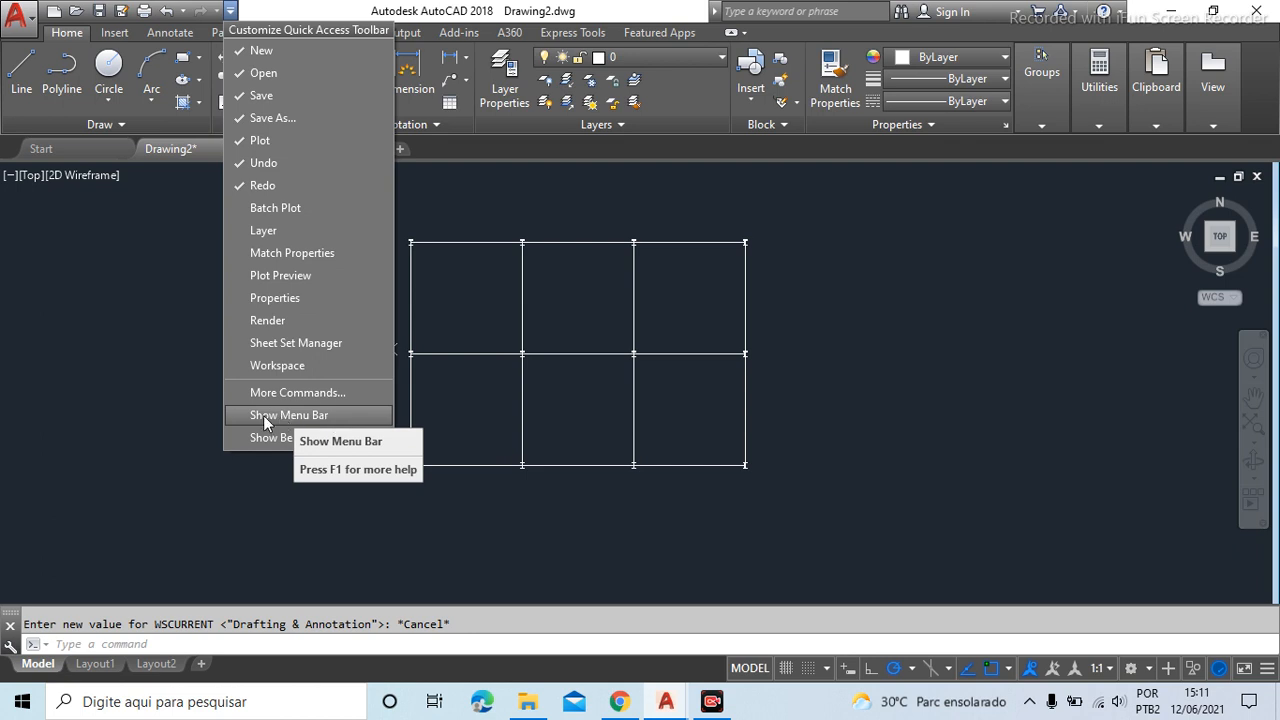
pyautogui.click(330, 413)
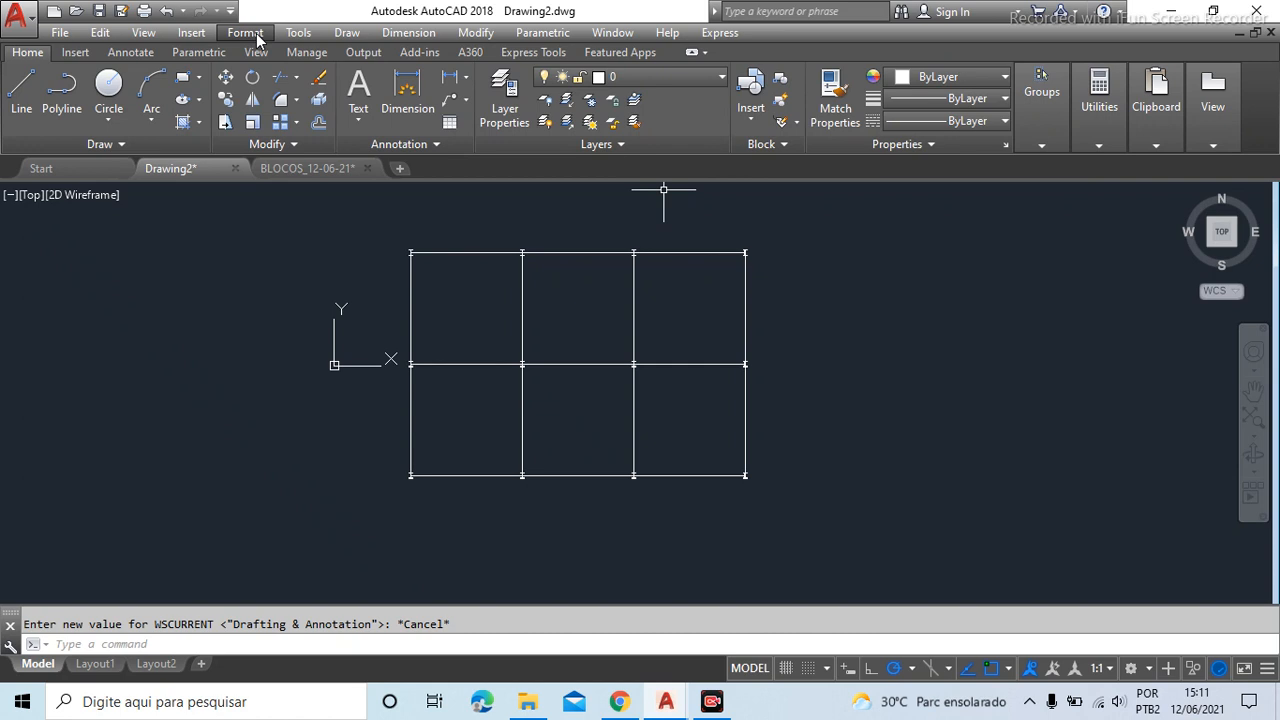
# Display the Solid Editing toolbar from the AutoCAD toolbar set
pyautogui.click(297, 32)
pyautogui.moveTo(295, 37)
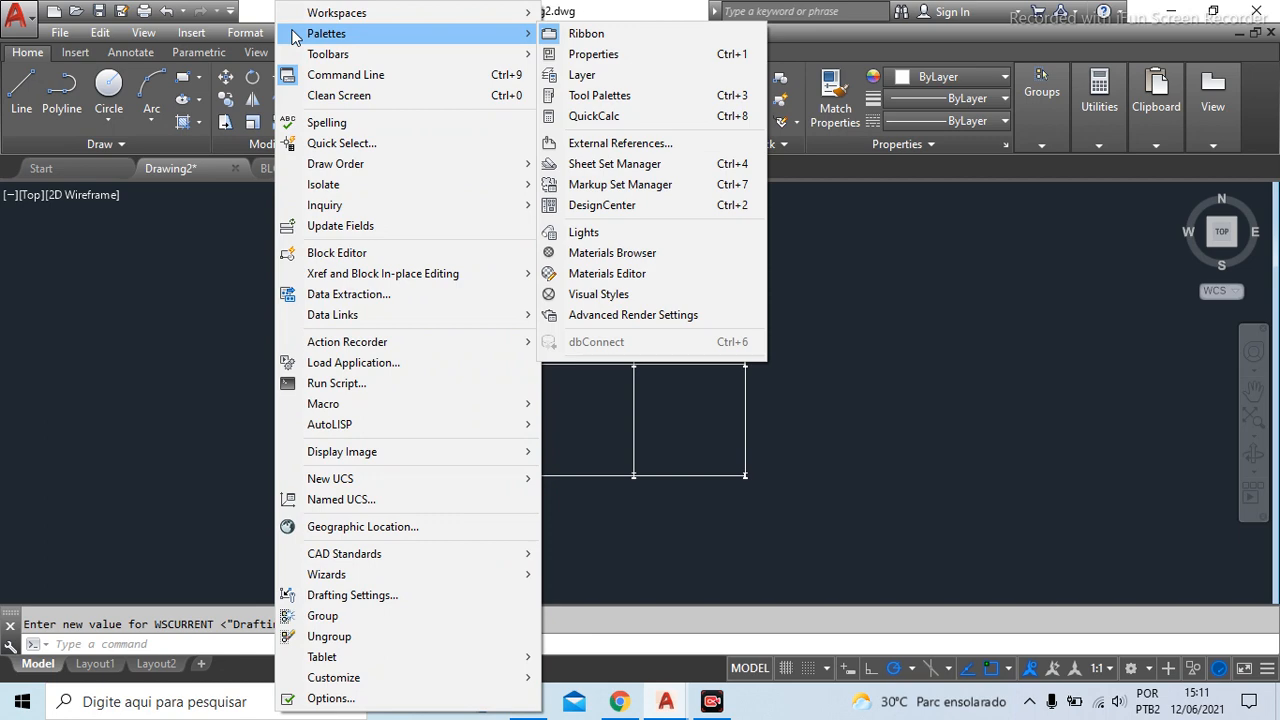
pyautogui.click(296, 33)
pyautogui.click(297, 33)
pyautogui.moveTo(335, 60)
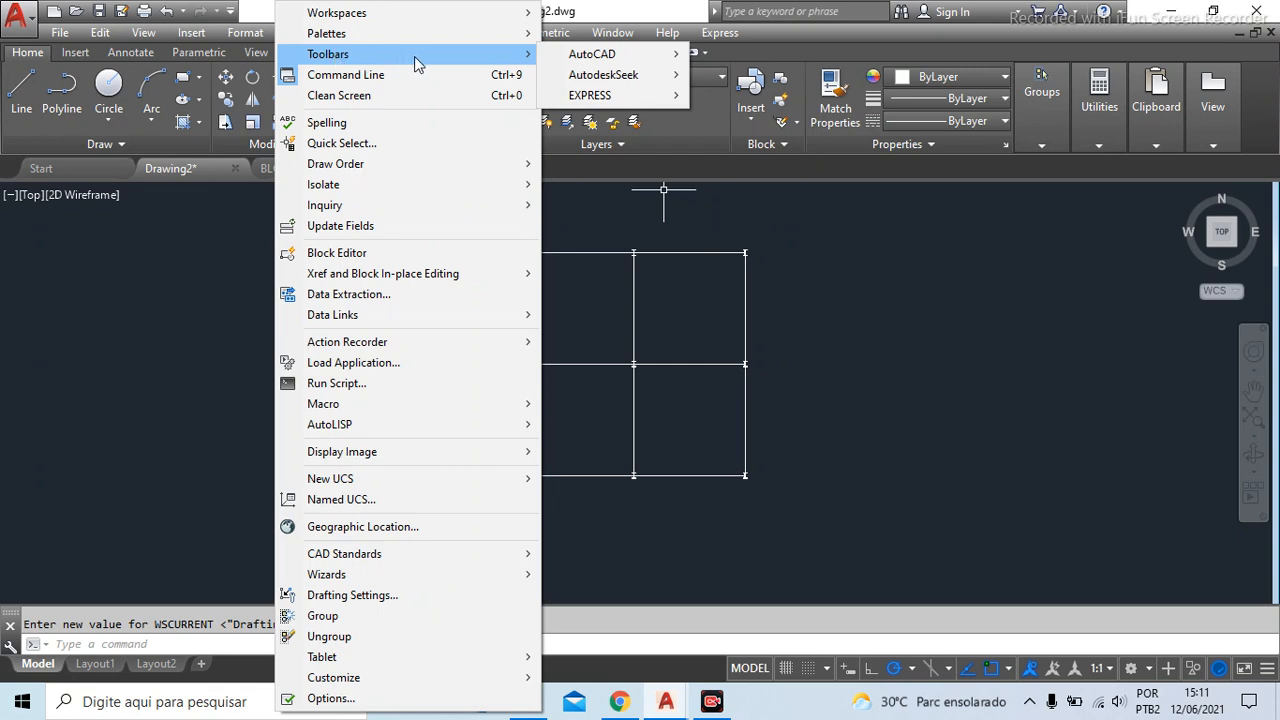
pyautogui.moveTo(567, 62)
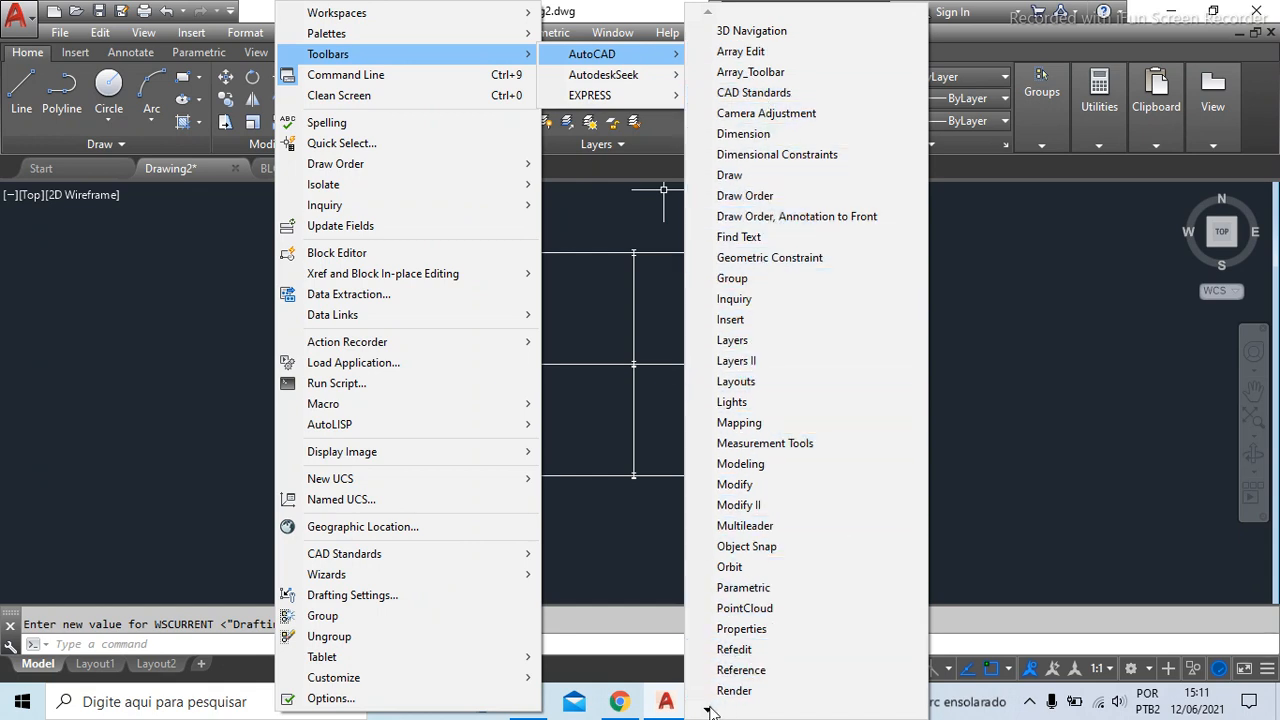
pyautogui.moveTo(710, 712)
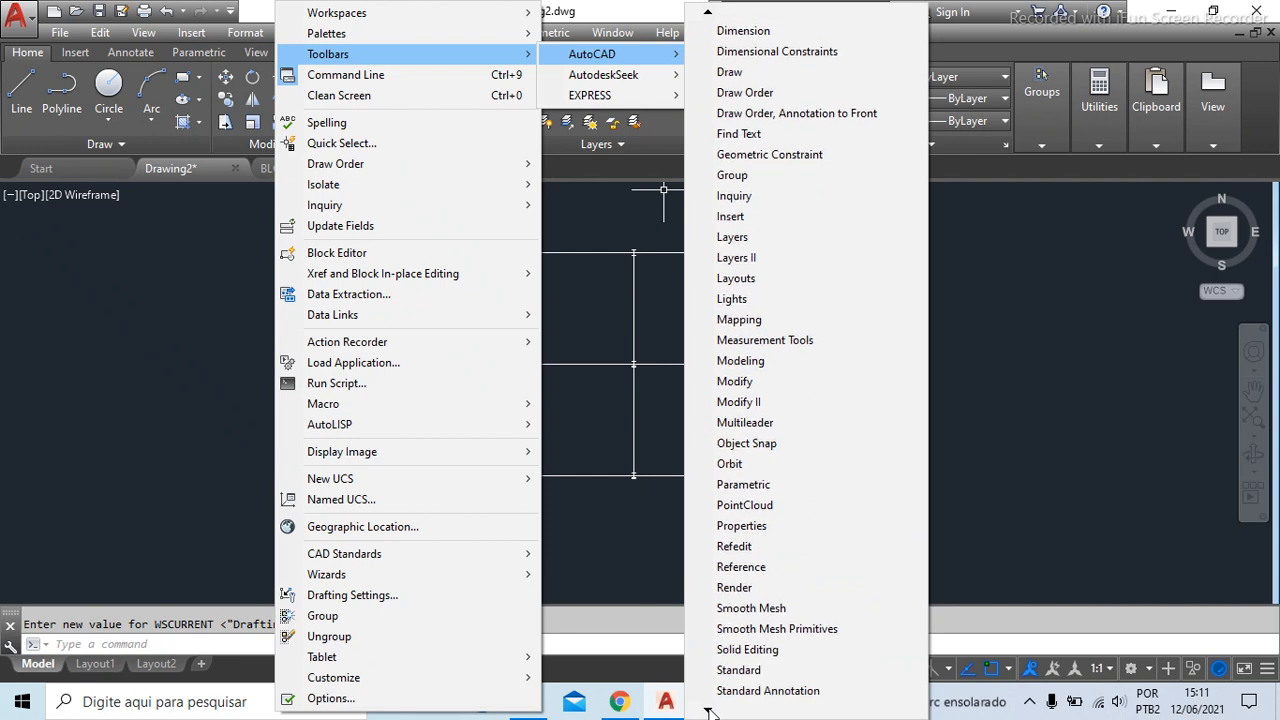
pyautogui.click(744, 652)
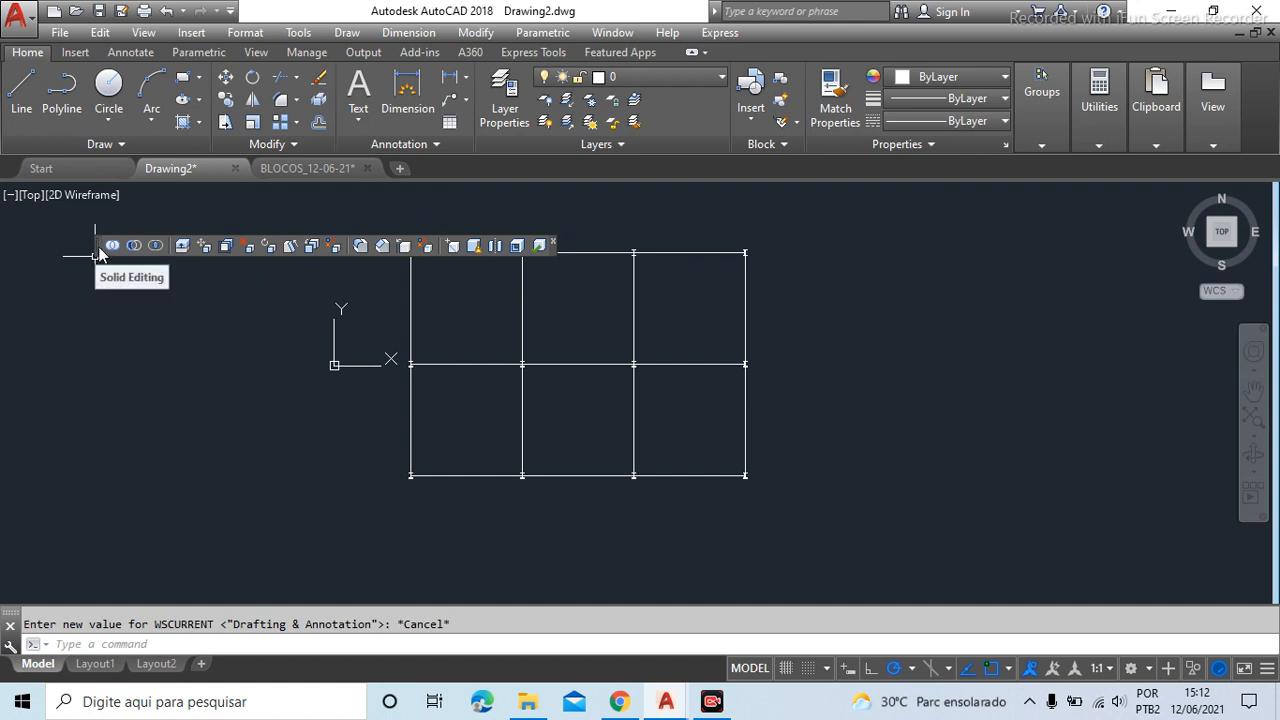
# Move the floating Solid Editing toolbar out of the drawing area to the empty strip beside the file tabs
pyautogui.moveTo(98, 250); pyautogui.dragTo(485, 188)
pyautogui.moveTo(583, 171); pyautogui.dragTo(353, 196)
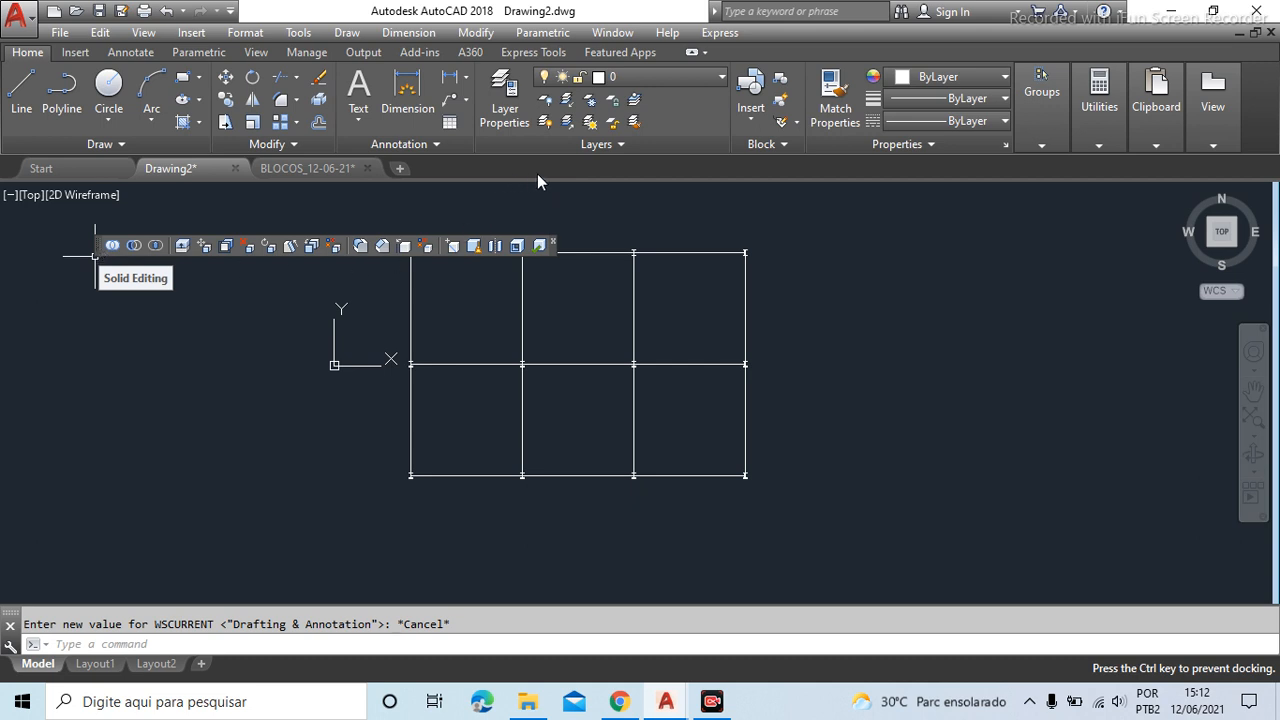
pyautogui.moveTo(503, 174); pyautogui.dragTo(501, 167)
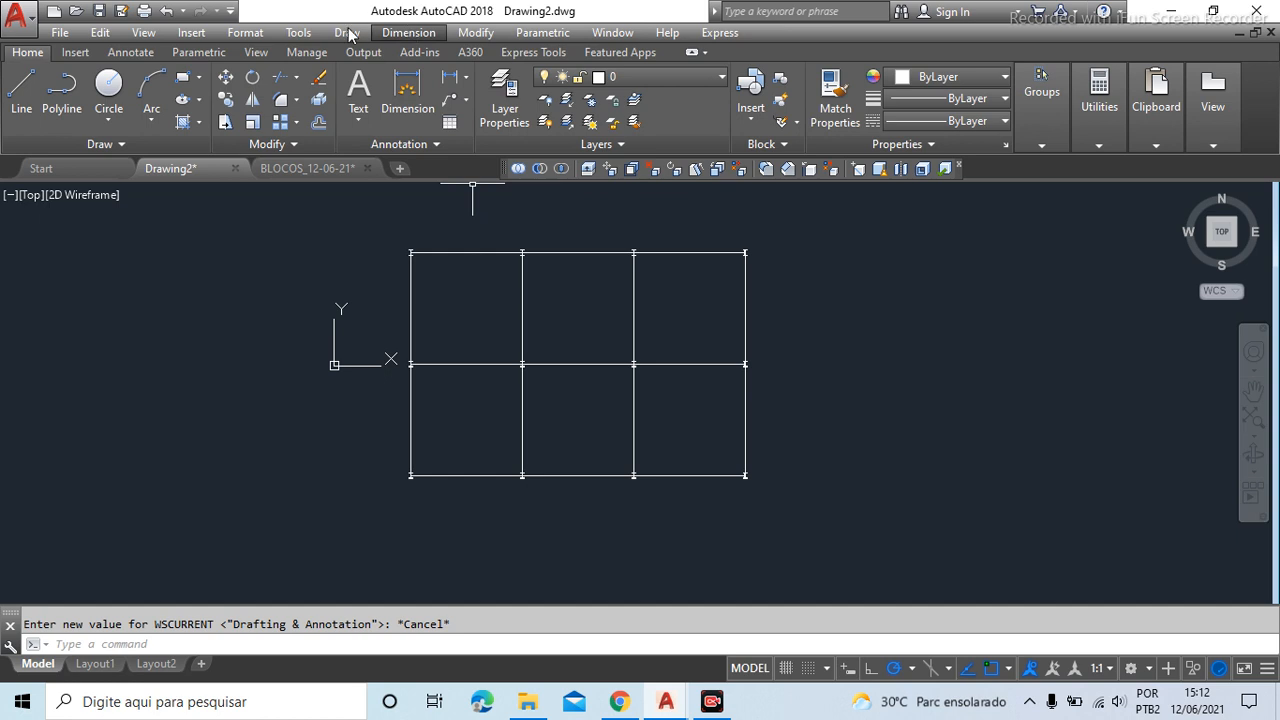
# Hide the classic menu bar and realign the Solid Editing toolbar with the row of file tabs
pyautogui.click(230, 12)
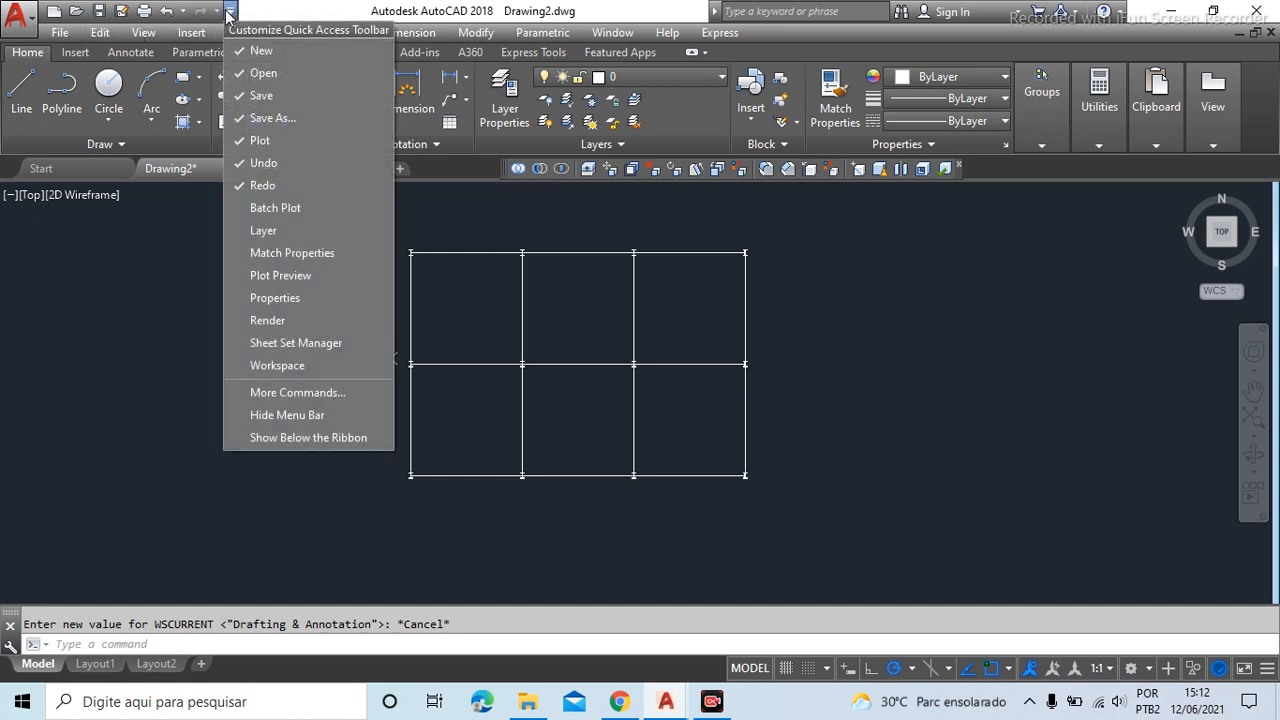
pyautogui.click(291, 415)
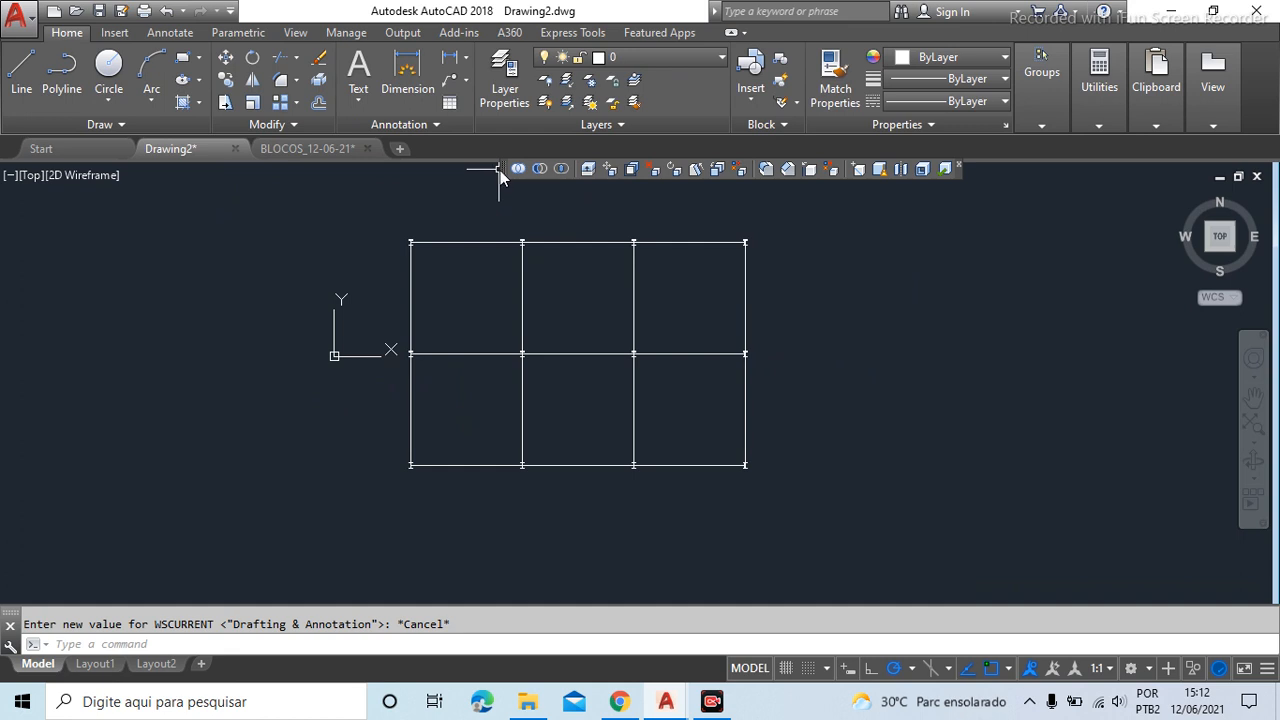
pyautogui.moveTo(505, 172); pyautogui.dragTo(506, 155)
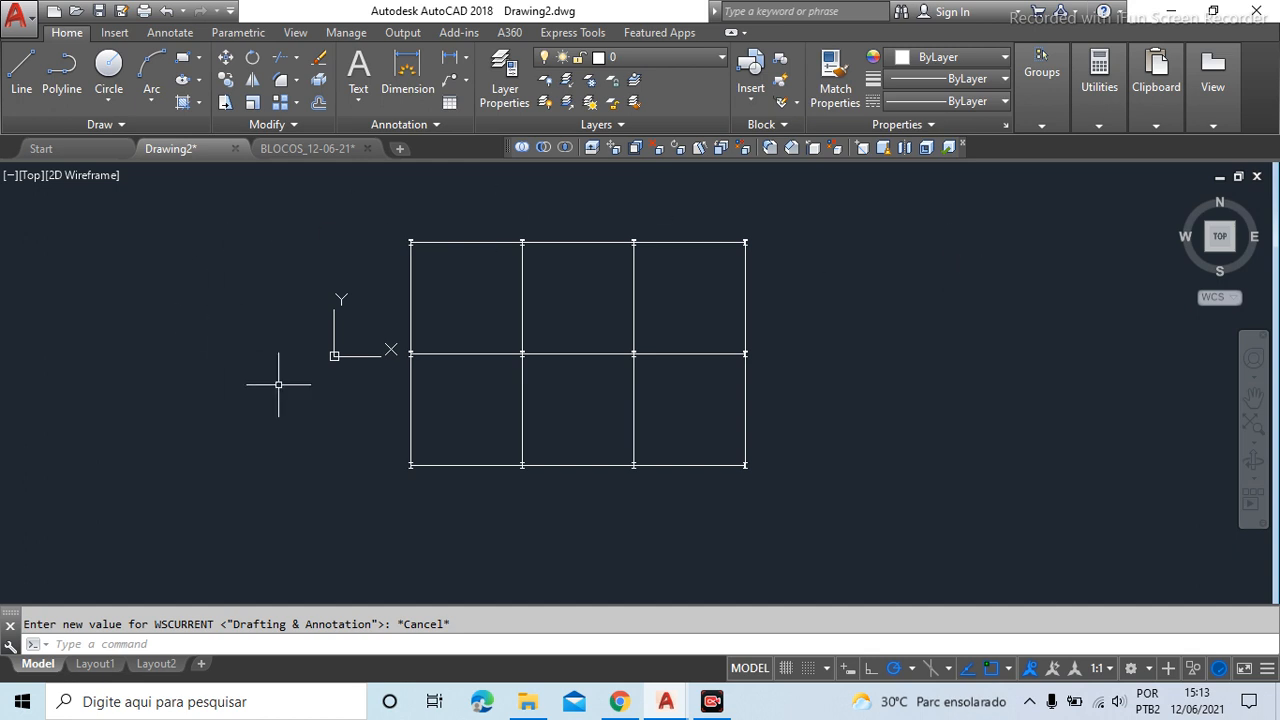
# Inspect an I-profile up close, then view the grid from the southwest isometric direction using the ViewCube
pyautogui.scroll(10, 412, 243)
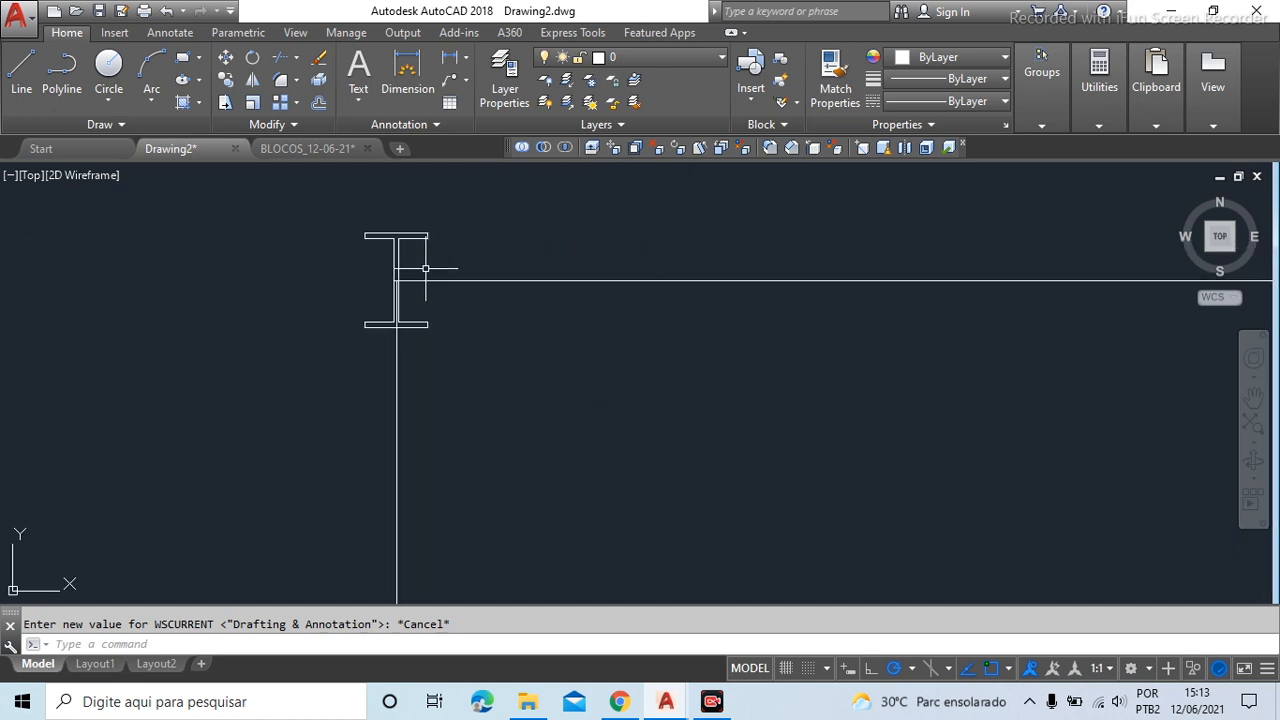
pyautogui.scroll(-8, 310, 270)
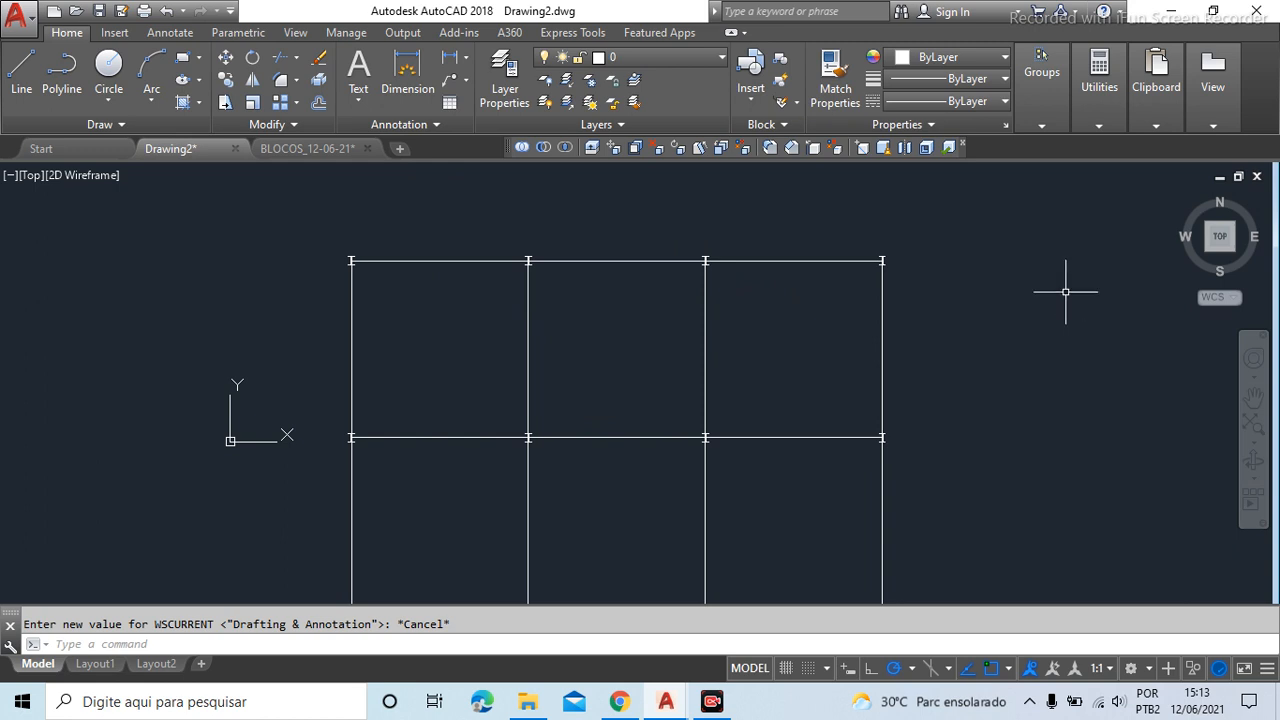
pyautogui.click(1211, 253)
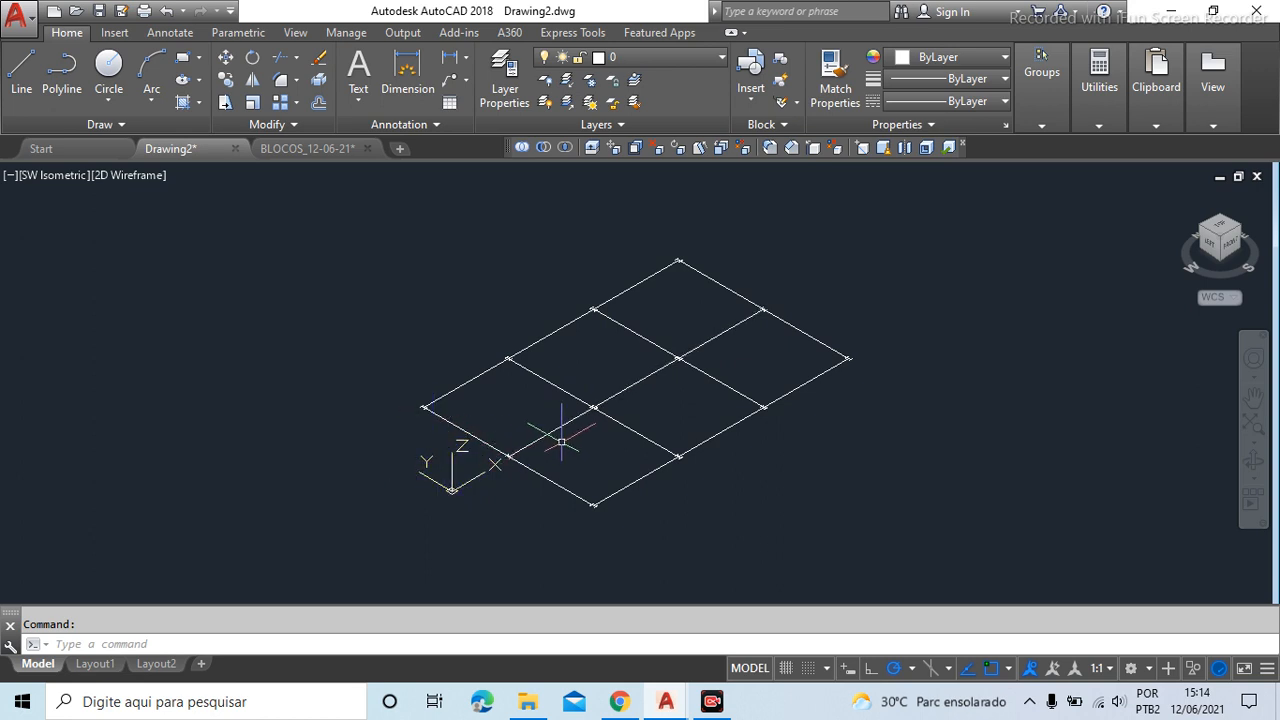
pyautogui.scroll(4, 544, 459)
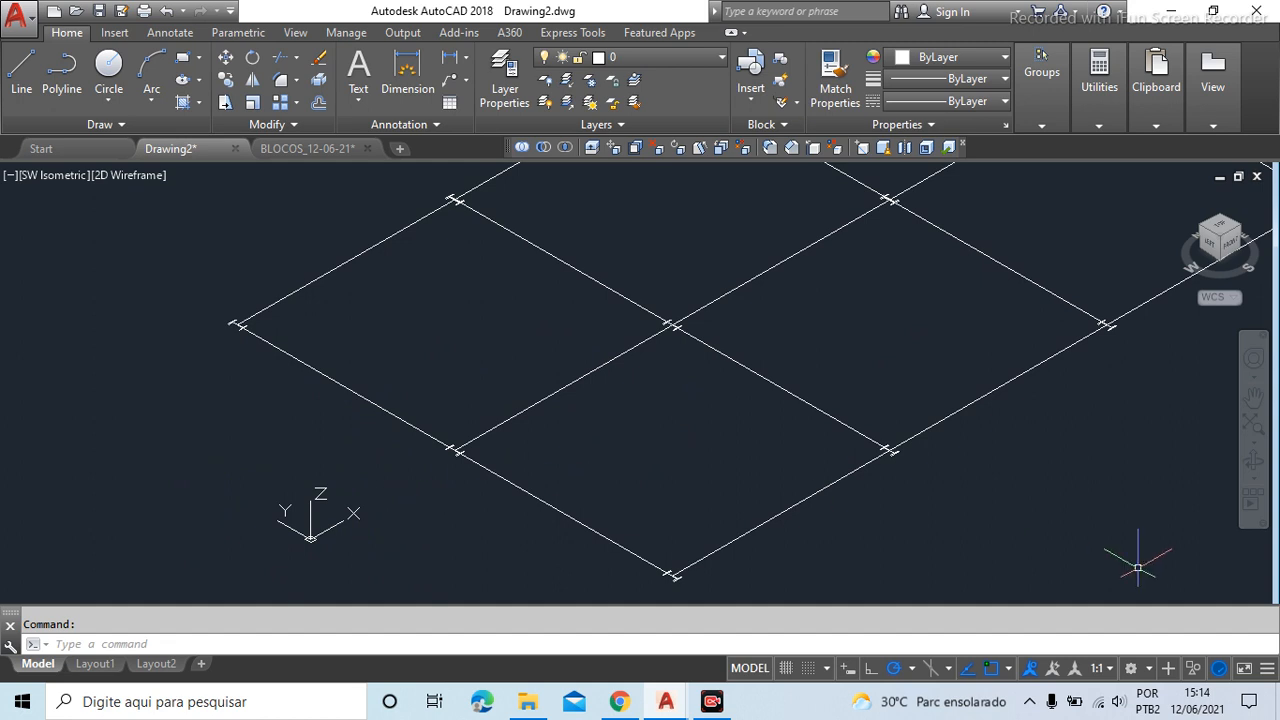
pyautogui.scroll(-4, 489, 508)
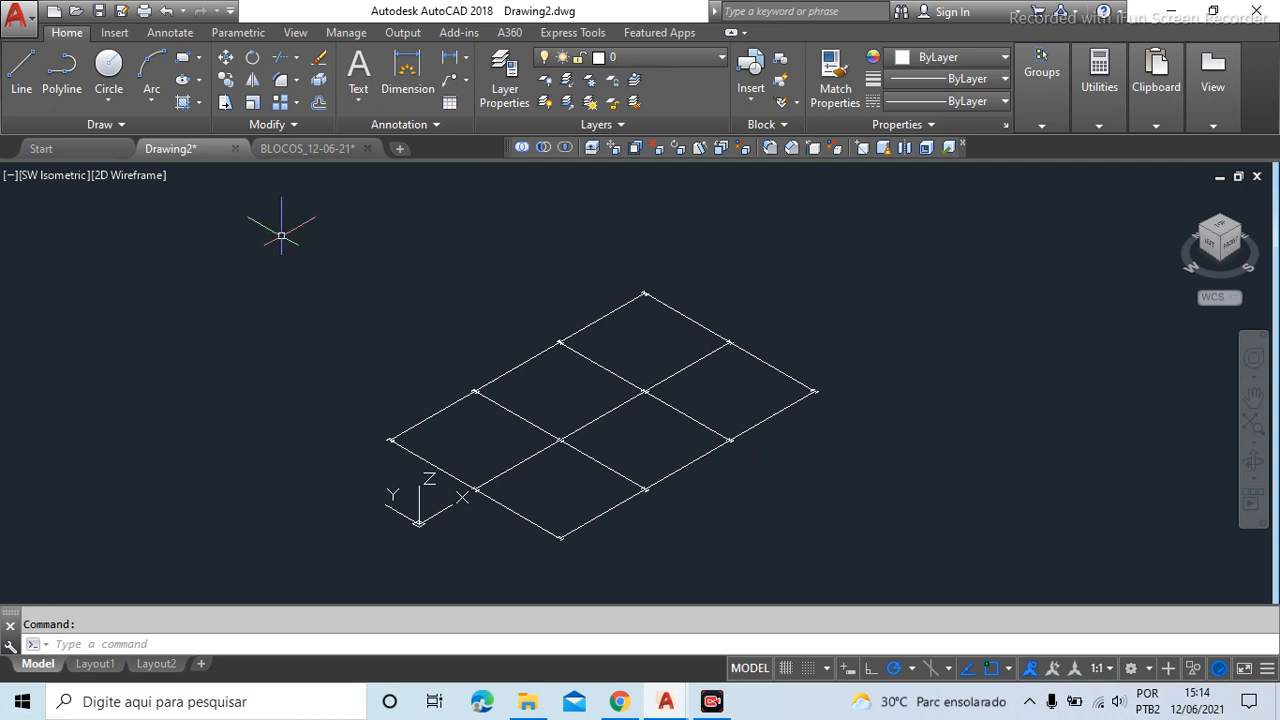
# Try the SE Isometric and NW Isometric preset views on the grid and return to the Top view
pyautogui.click(56, 177)
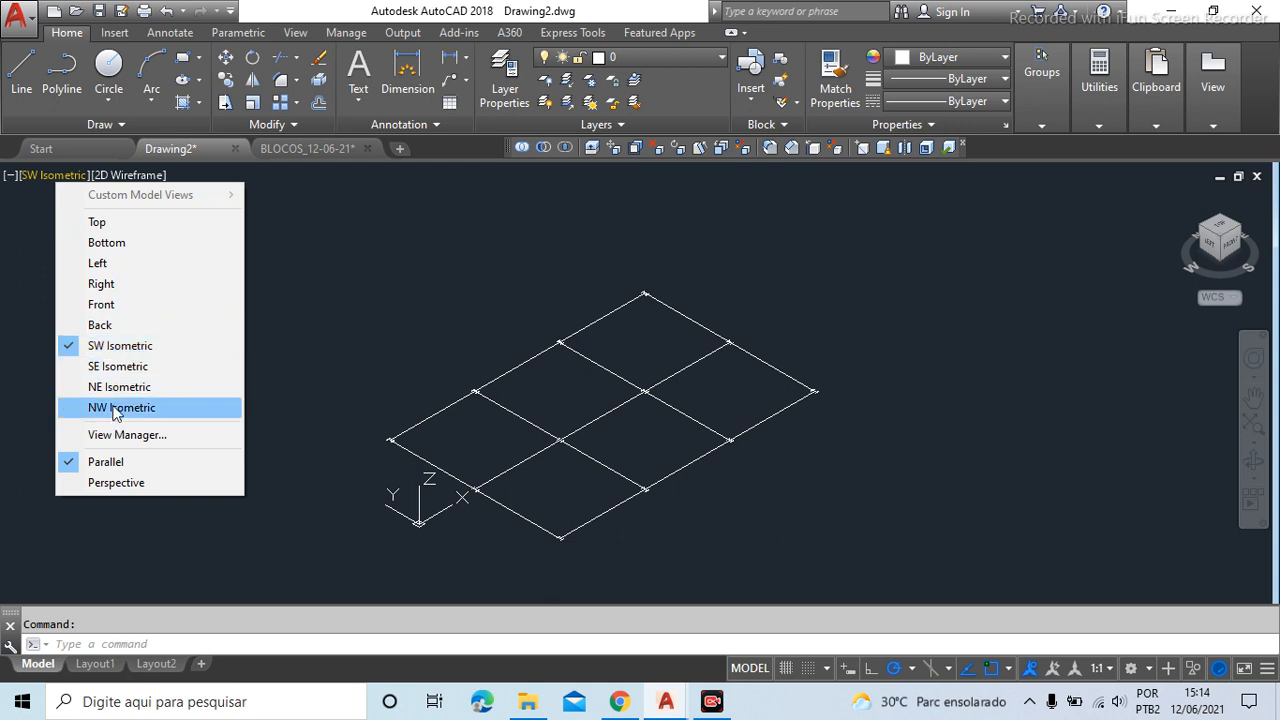
pyautogui.click(114, 367)
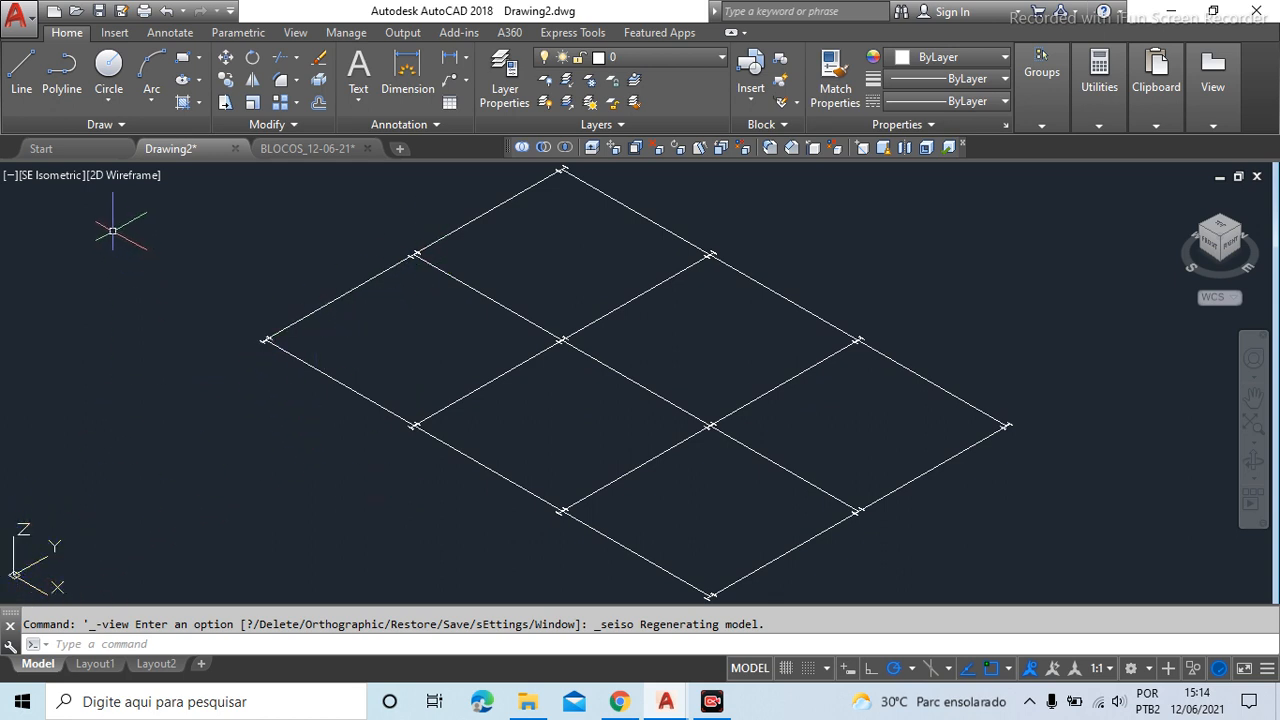
pyautogui.click(64, 177)
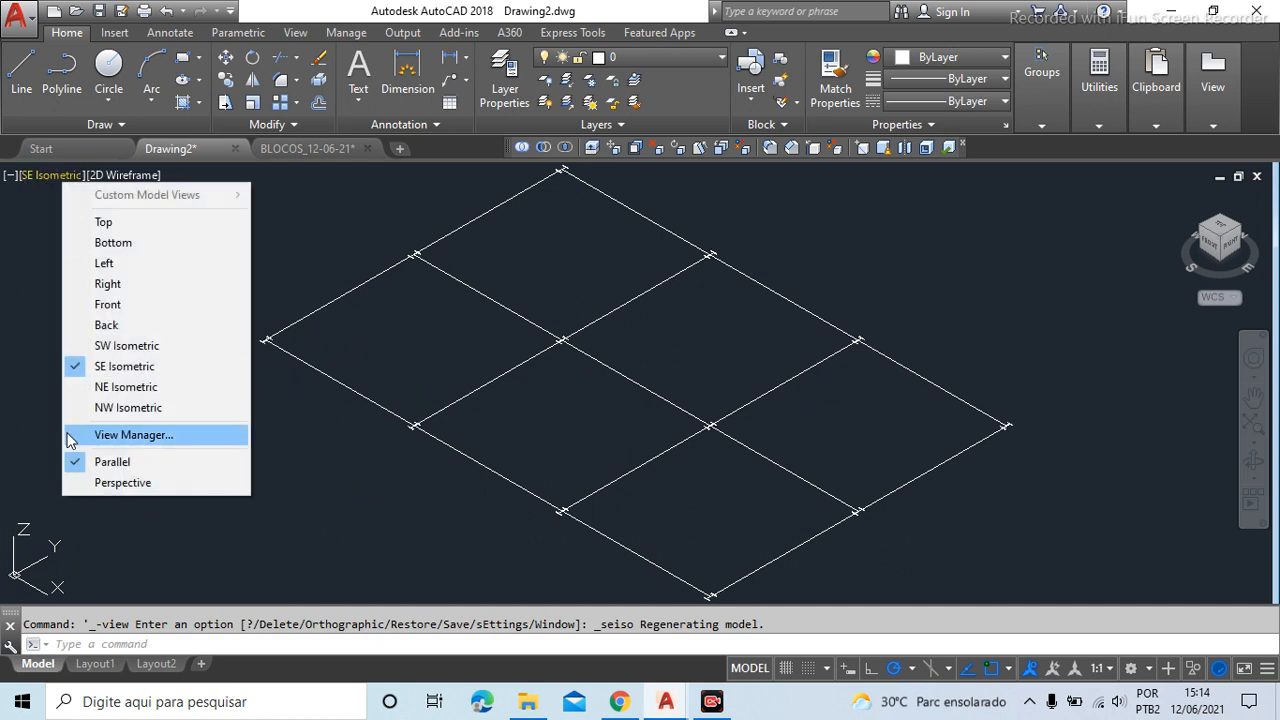
pyautogui.click(128, 408)
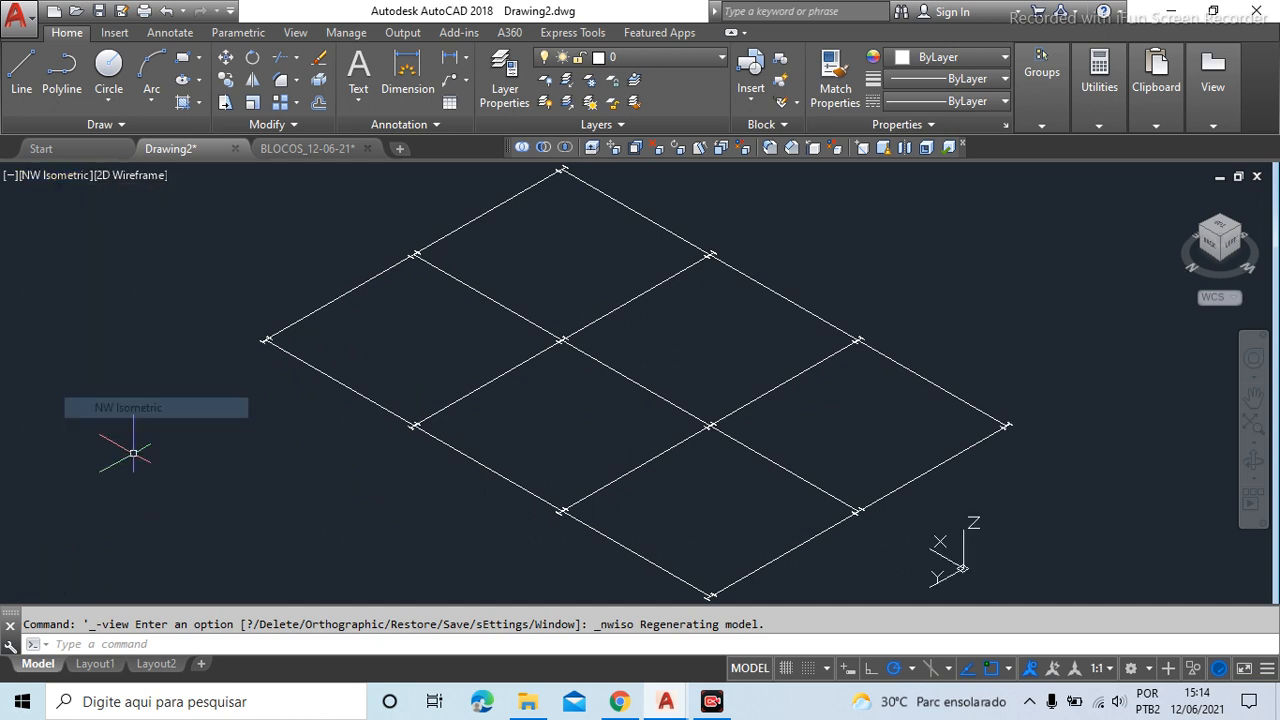
pyautogui.click(65, 176)
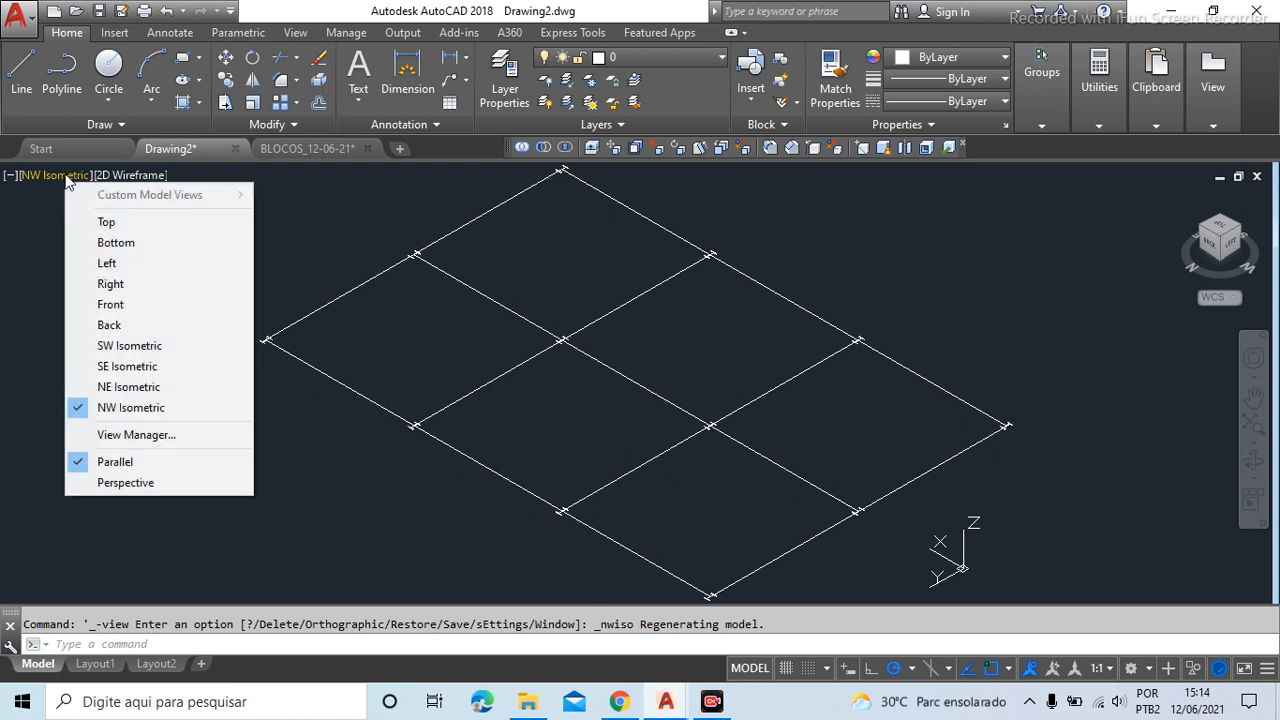
pyautogui.click(107, 225)
pyautogui.scroll(-2, 543, 329)
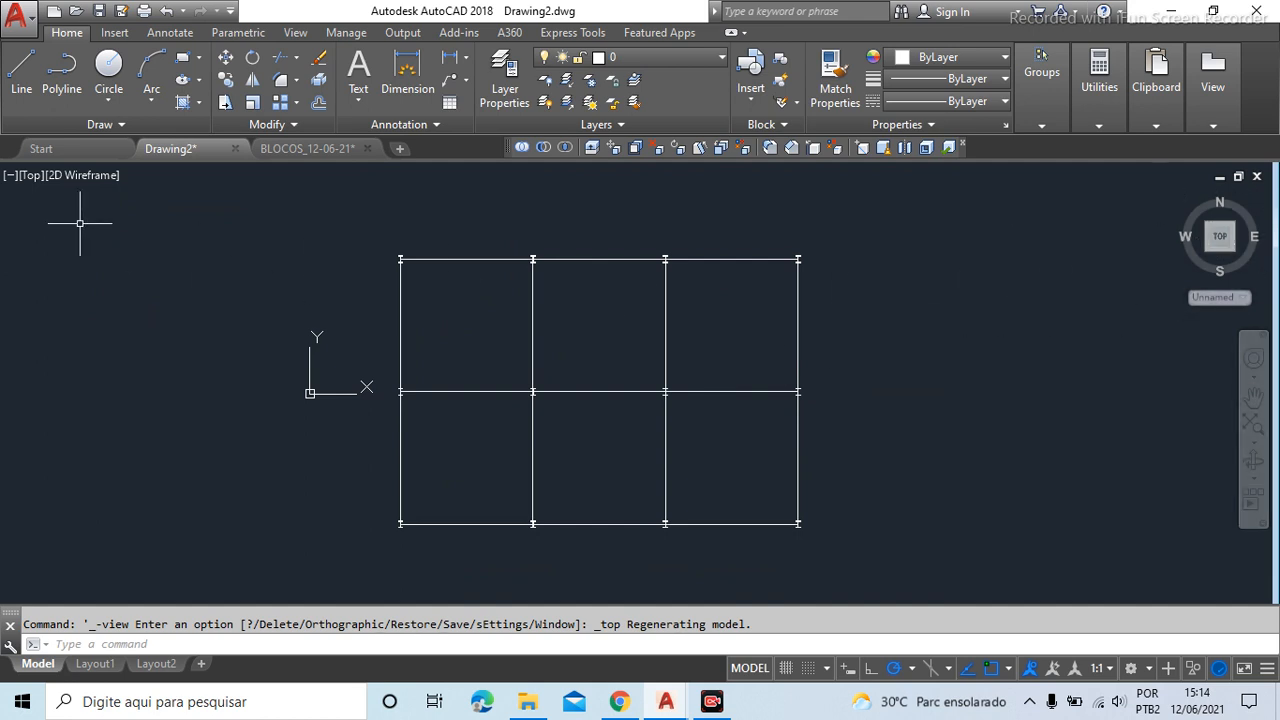
pyautogui.click(34, 176)
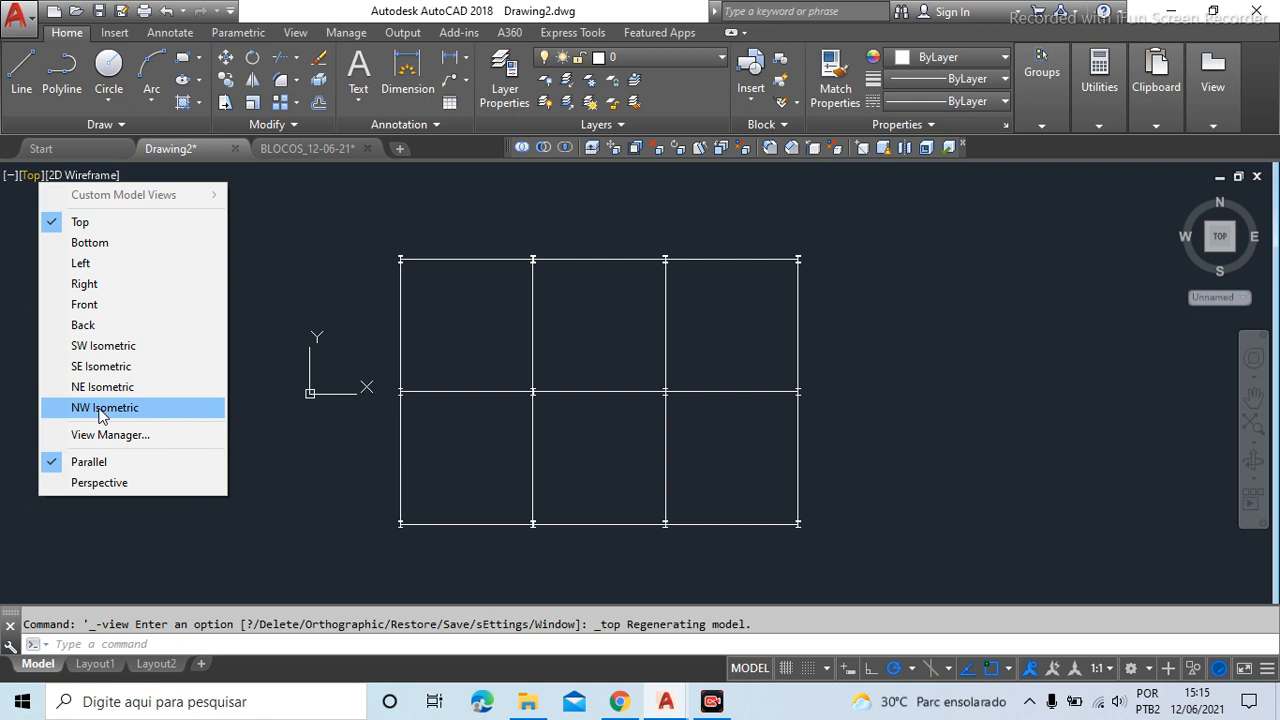
pyautogui.click(966, 402)
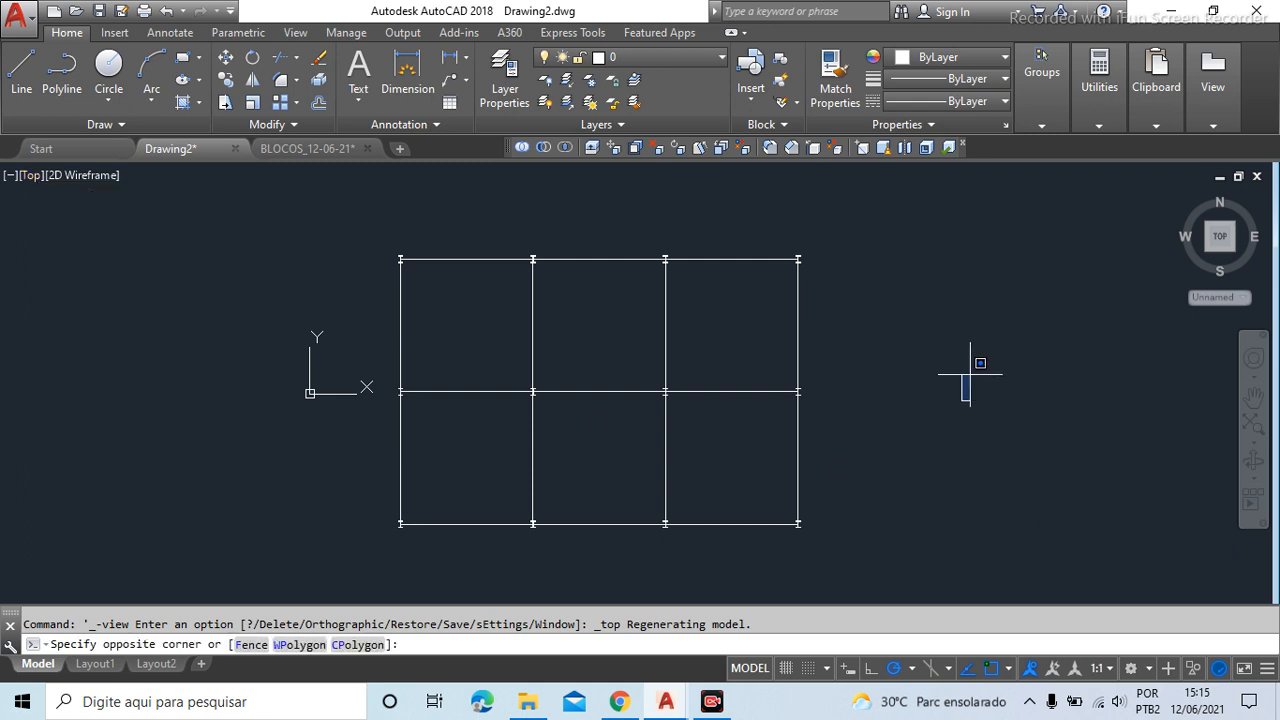
pyautogui.click(938, 341)
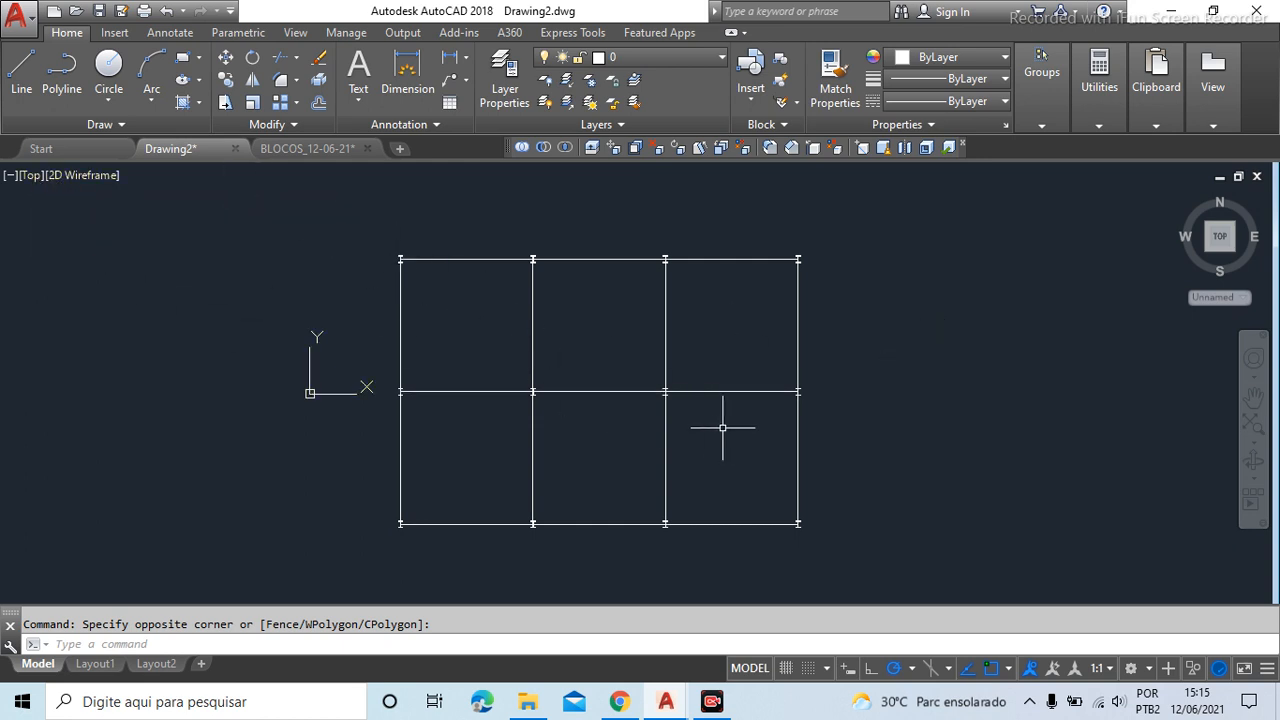
pyautogui.press('Escape')
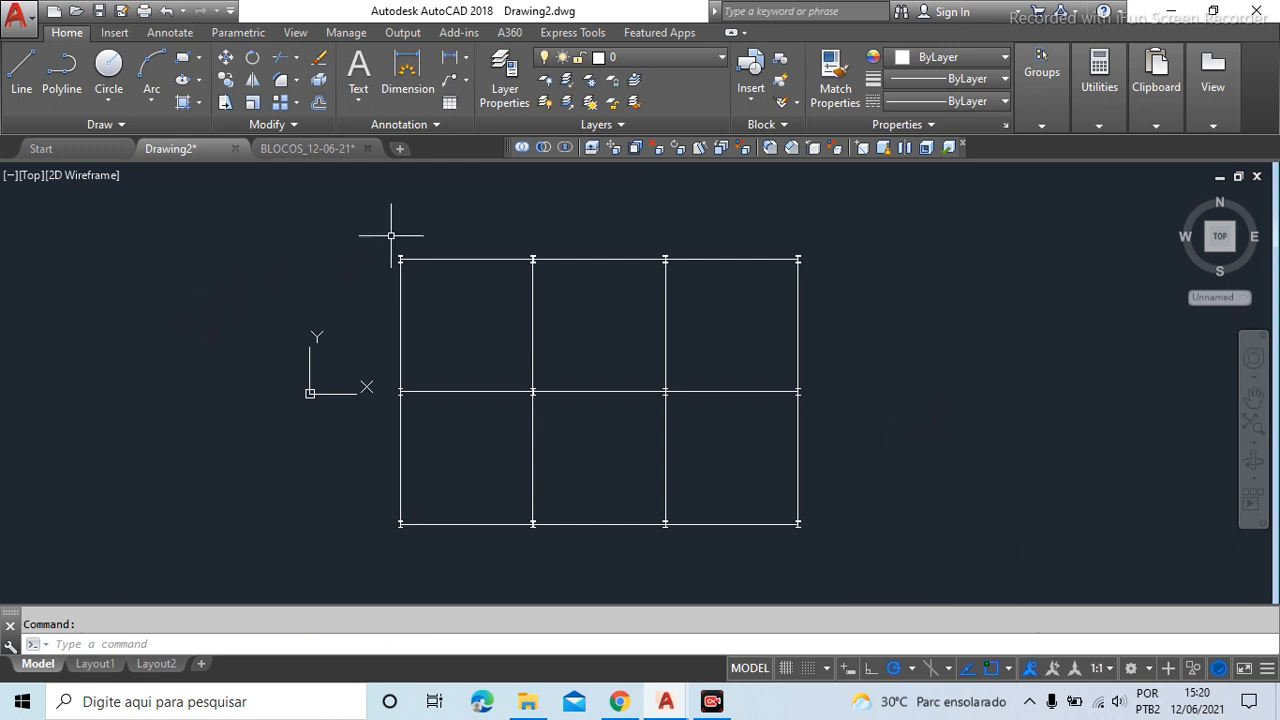
pyautogui.click(33, 177)
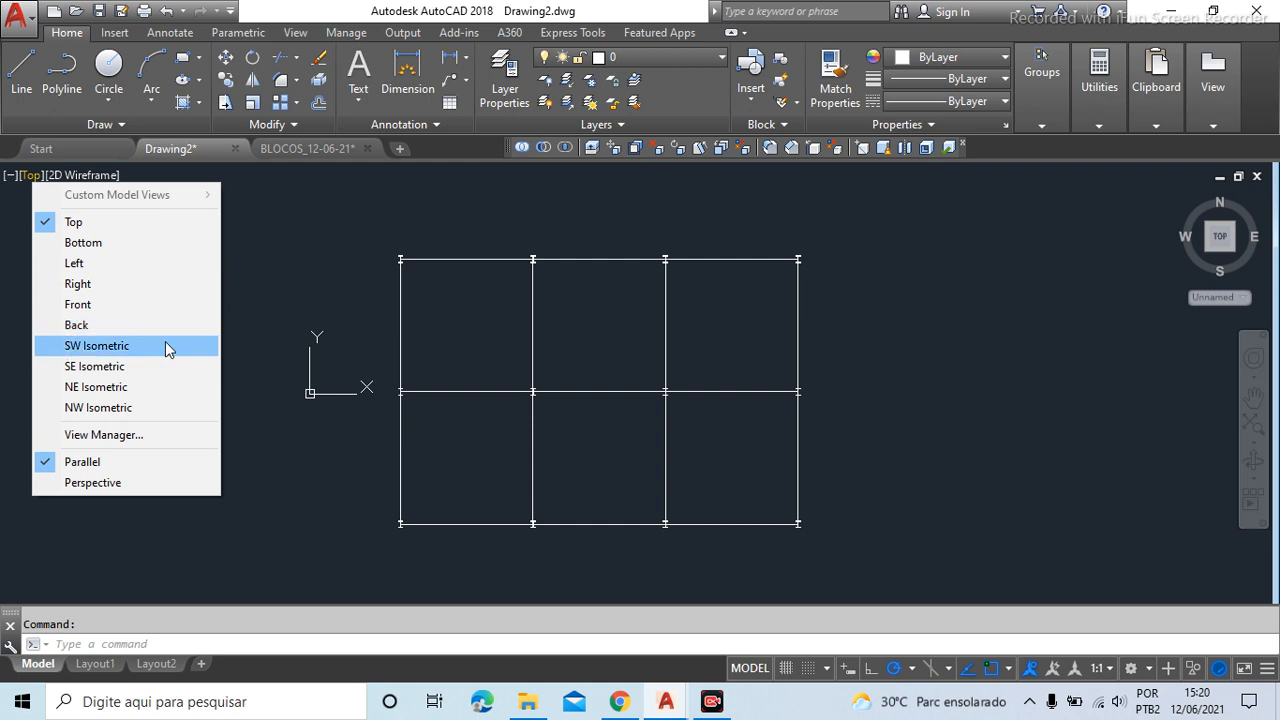
pyautogui.click(293, 233)
pyautogui.click(224, 256)
# Make the SW Isometric preset view current through the View Manager
pyautogui.write('v')
pyautogui.press('Return')
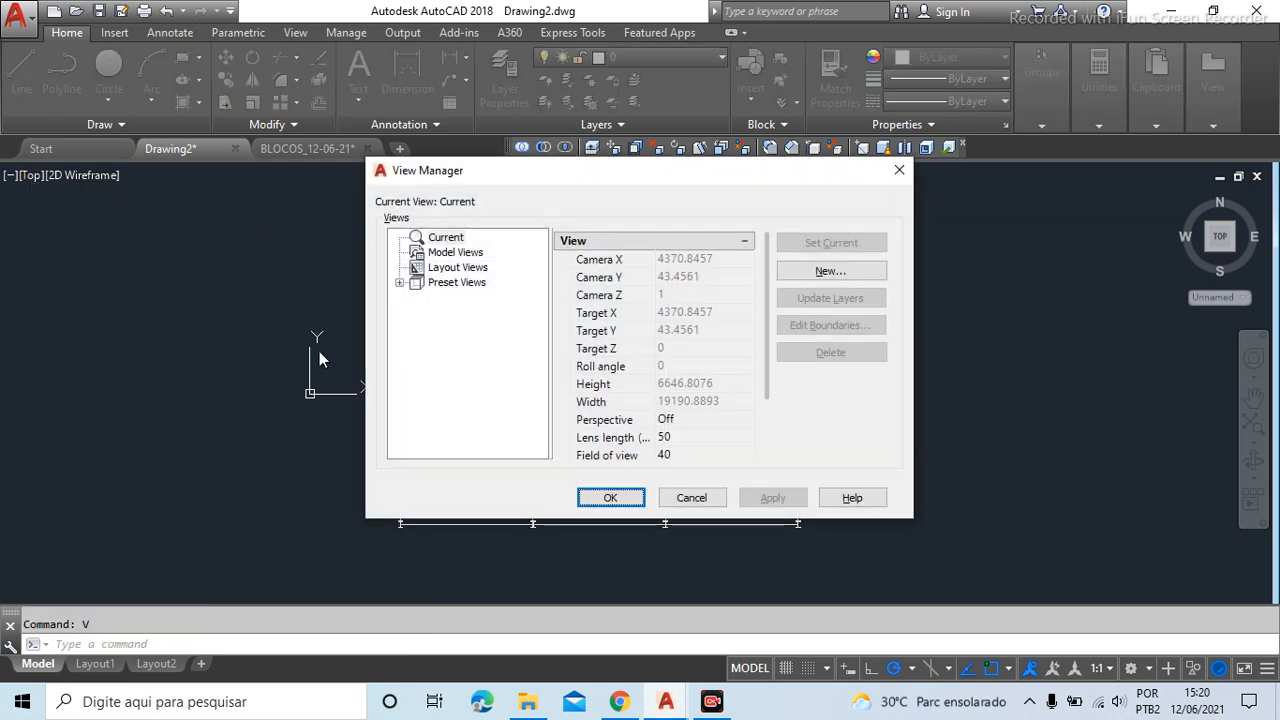
pyautogui.moveTo(500, 177); pyautogui.dragTo(731, 180)
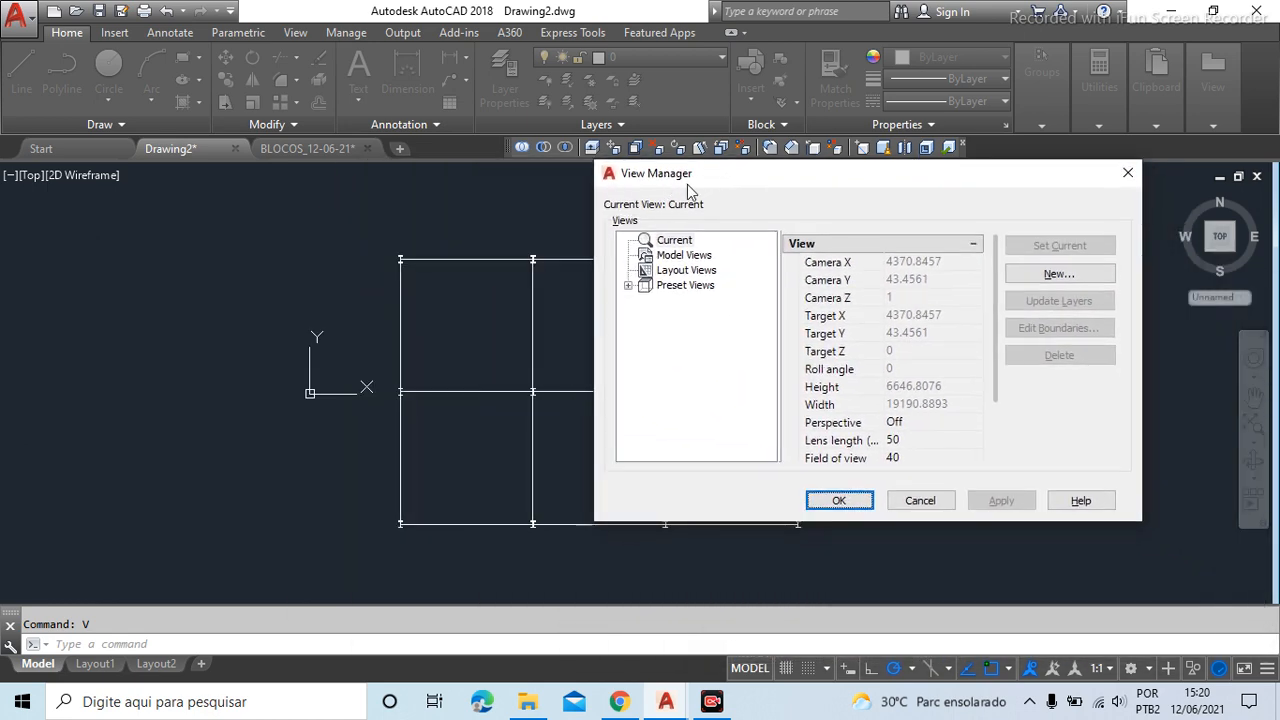
pyautogui.click(629, 287)
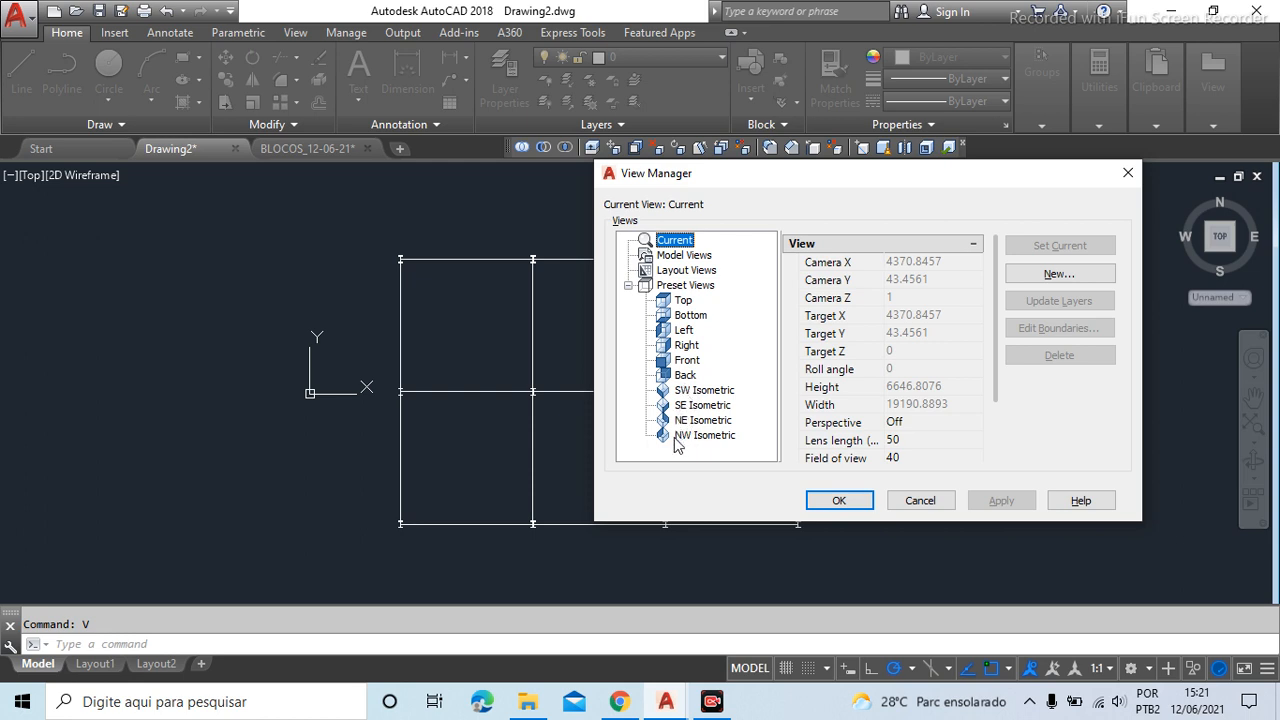
pyautogui.click(706, 392)
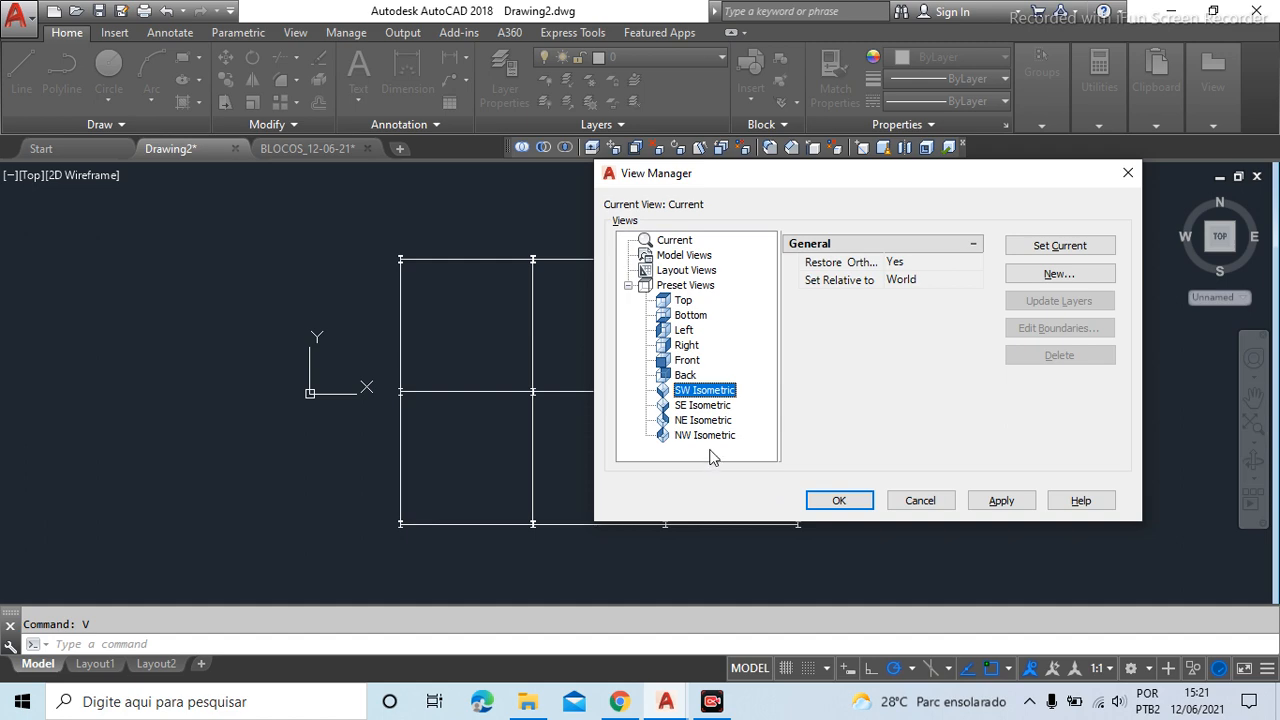
pyautogui.click(832, 500)
pyautogui.scroll(-2, 590, 410)
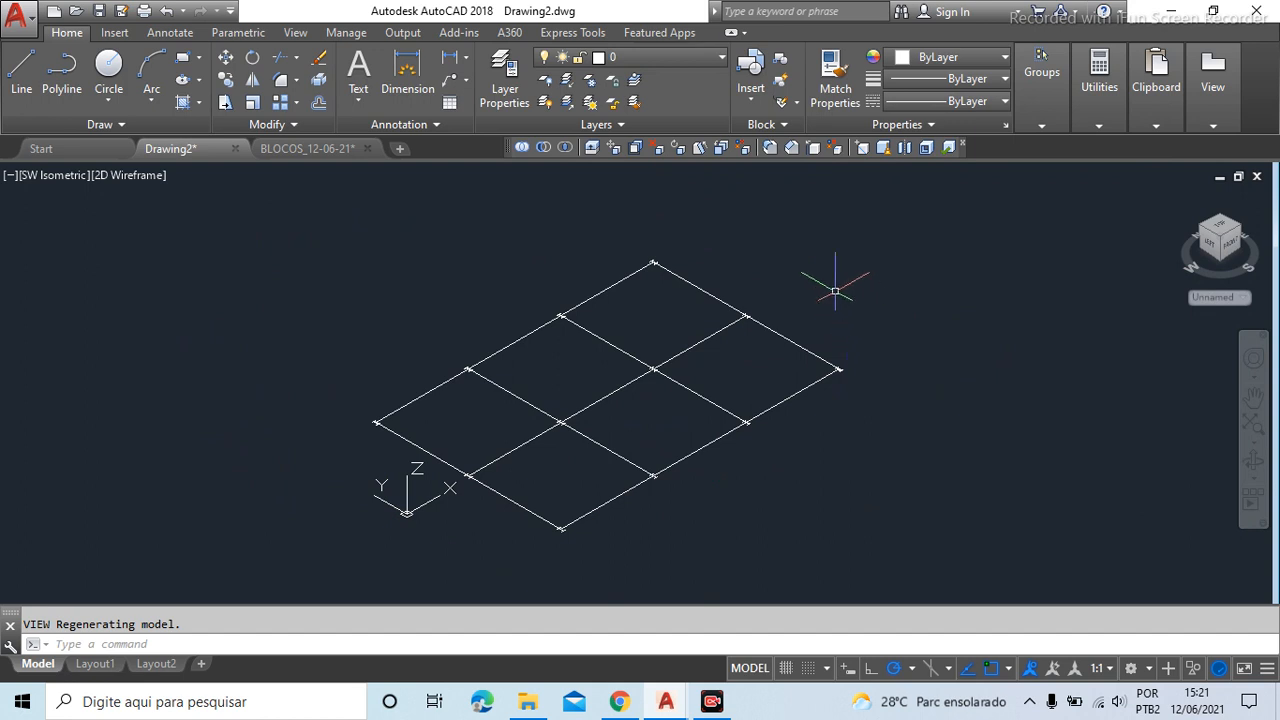
pyautogui.scroll(4, 380, 425)
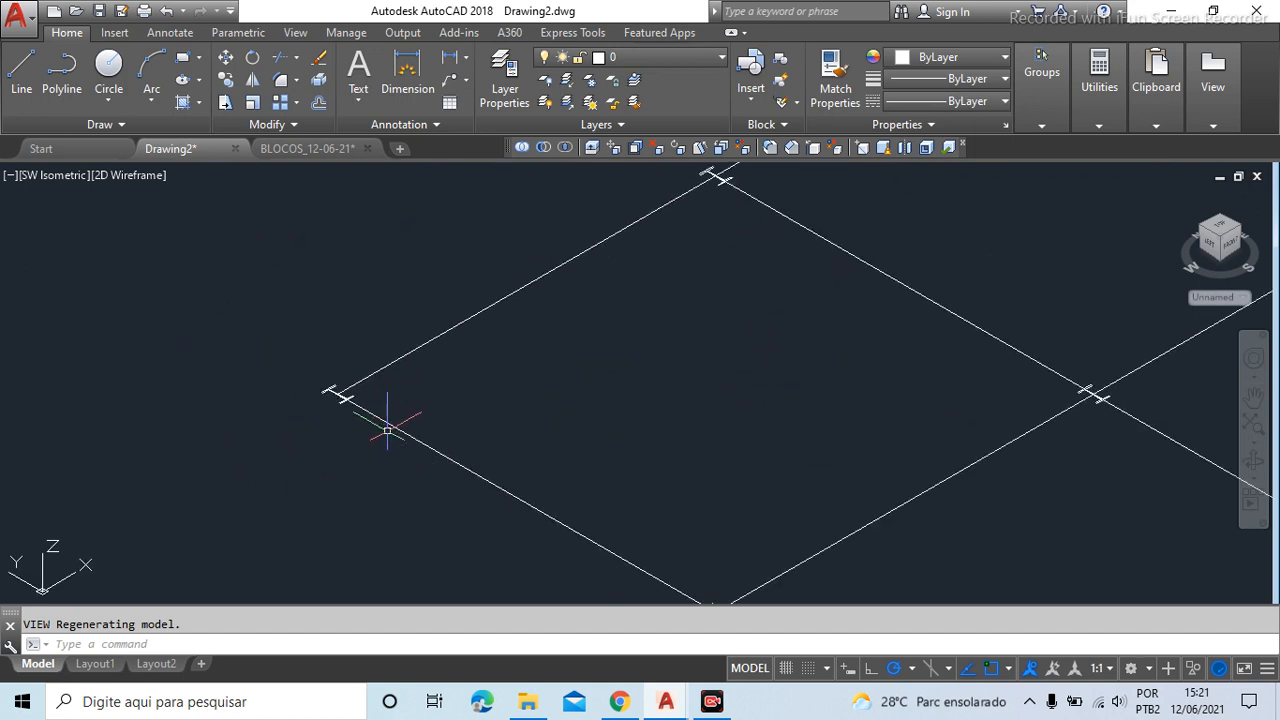
pyautogui.scroll(-6, 377, 367)
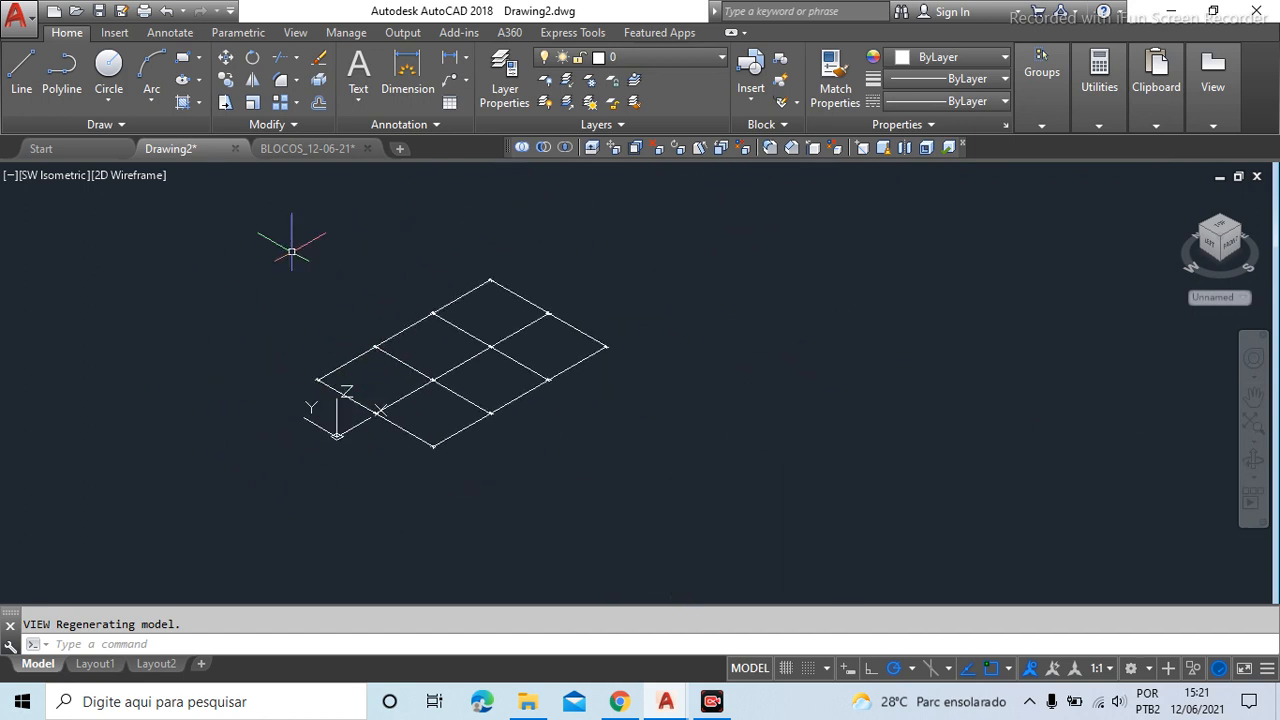
pyautogui.scroll(2, 326, 388)
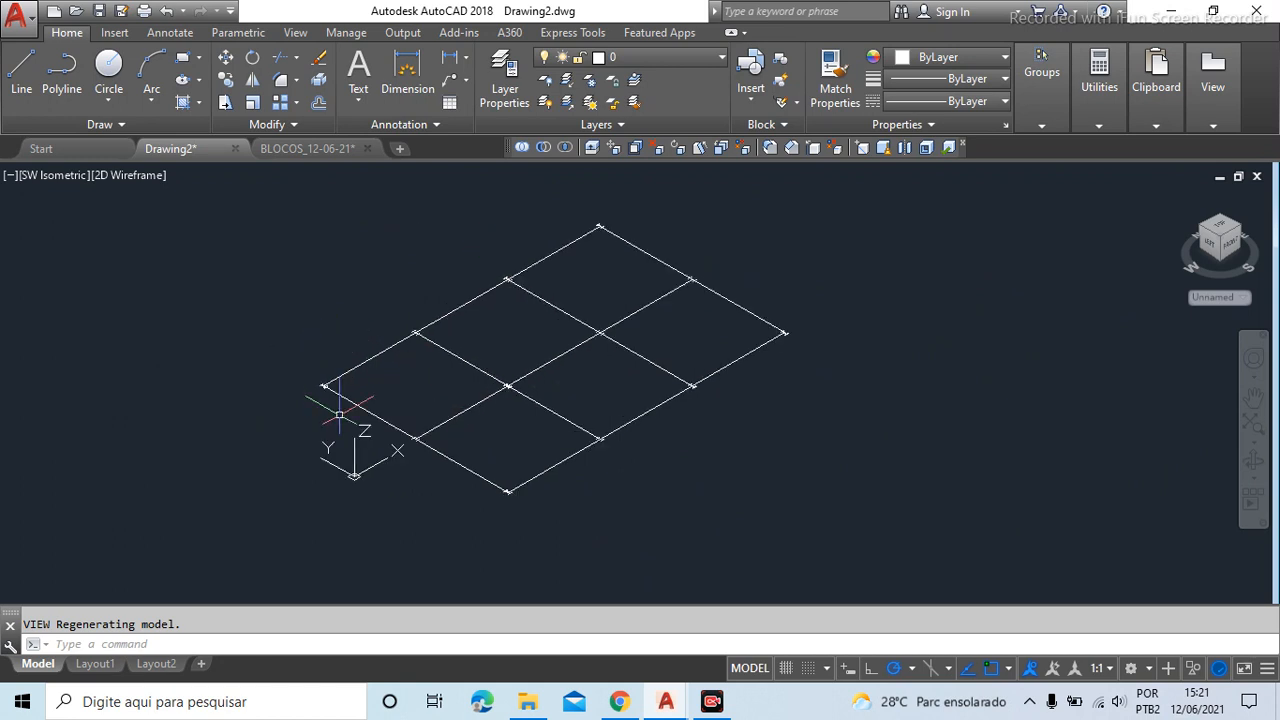